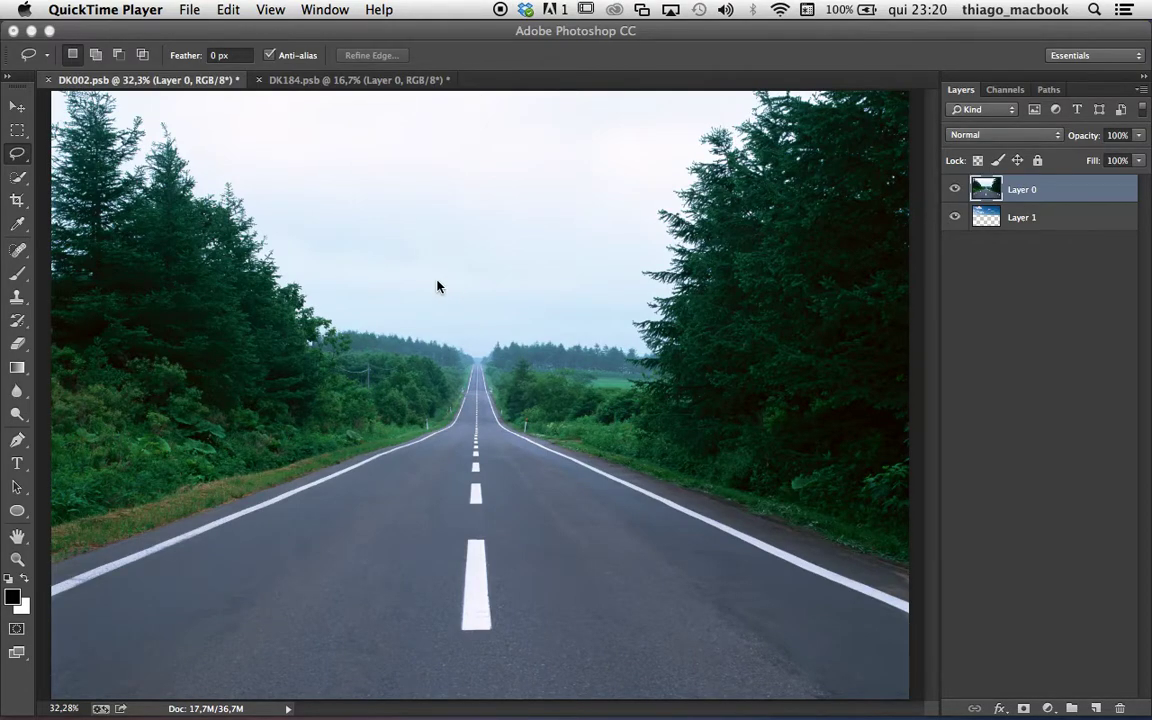
Step: Zoom out and back in on the road photo
click(310, 242)
key(z)
drag(359, 277, 300, 255)
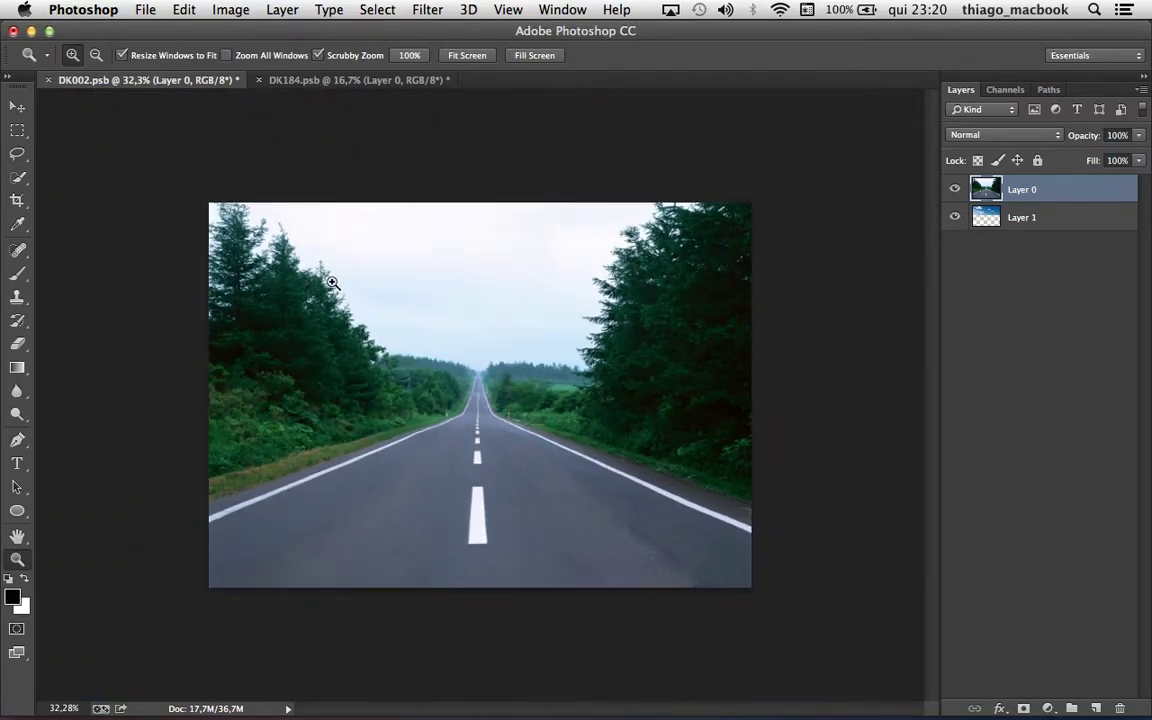
drag(375, 226, 455, 228)
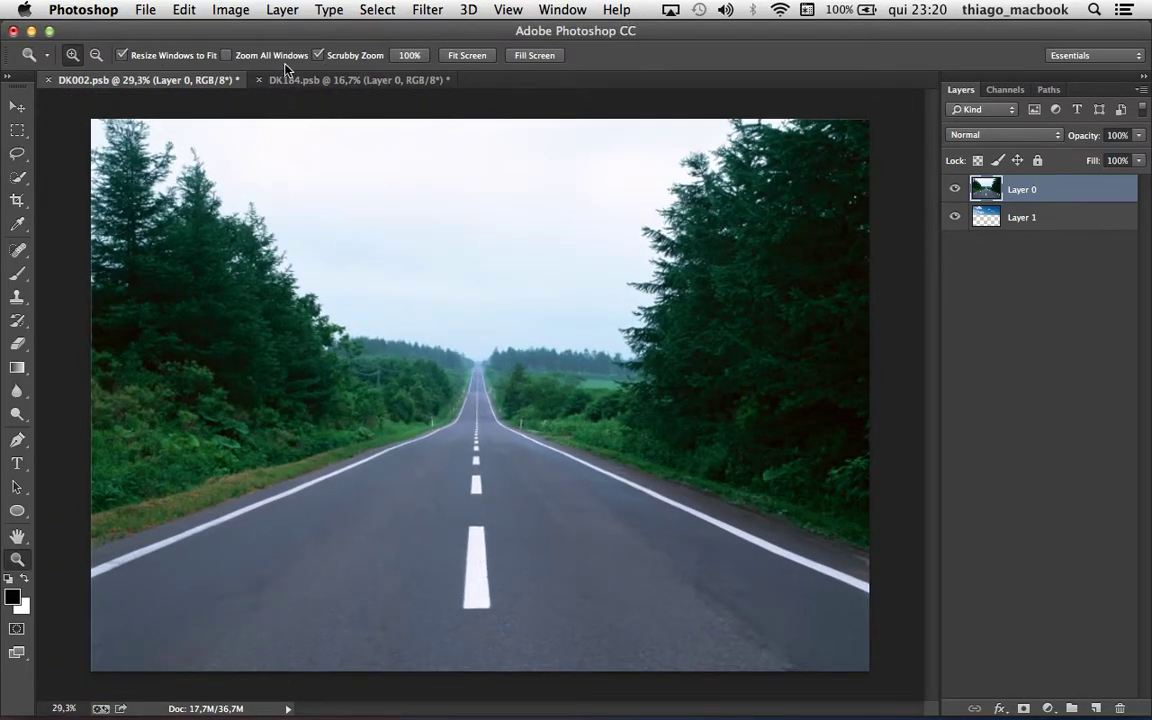
Step: Glance at the church-street photo, return to the road photo, then bring up the YouTube window in Safari
click(290, 80)
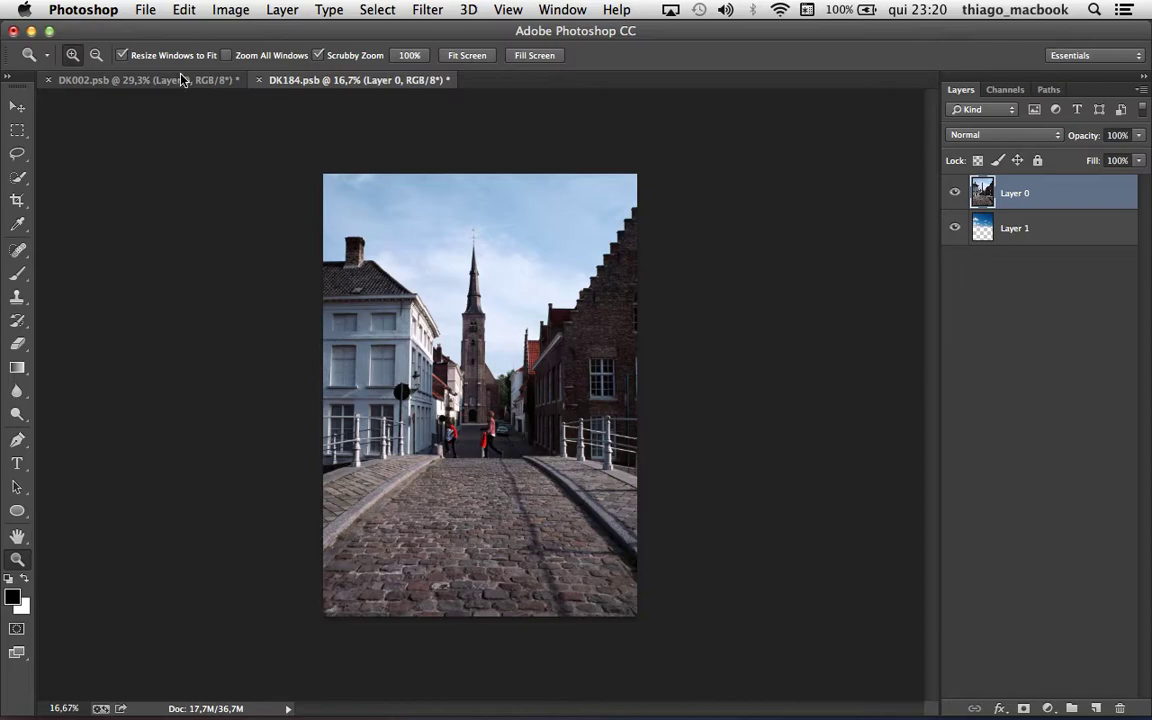
click(183, 80)
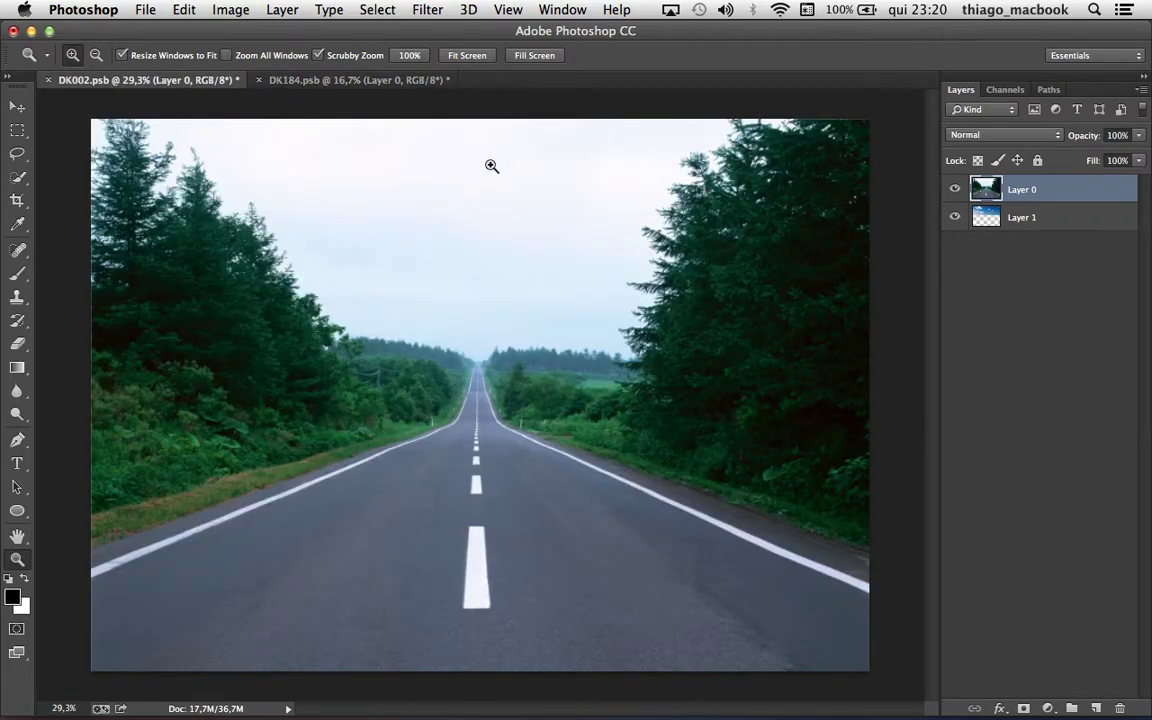
key(super+Tab)
key(super+Tab)
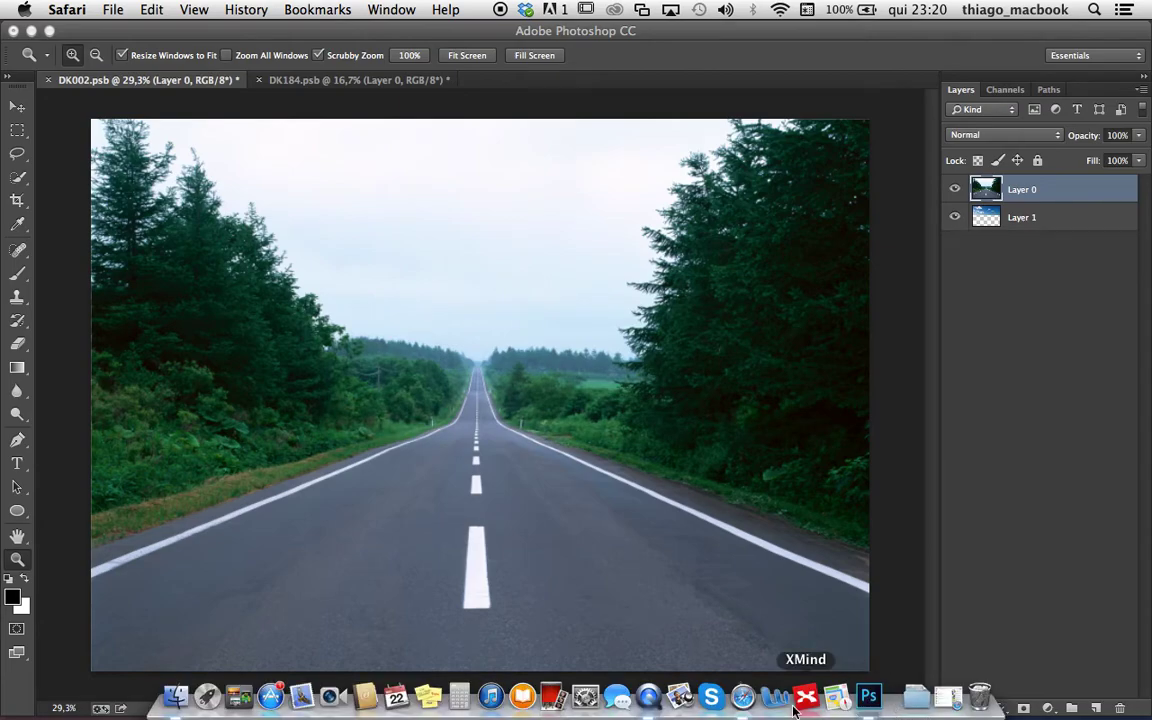
click(743, 697)
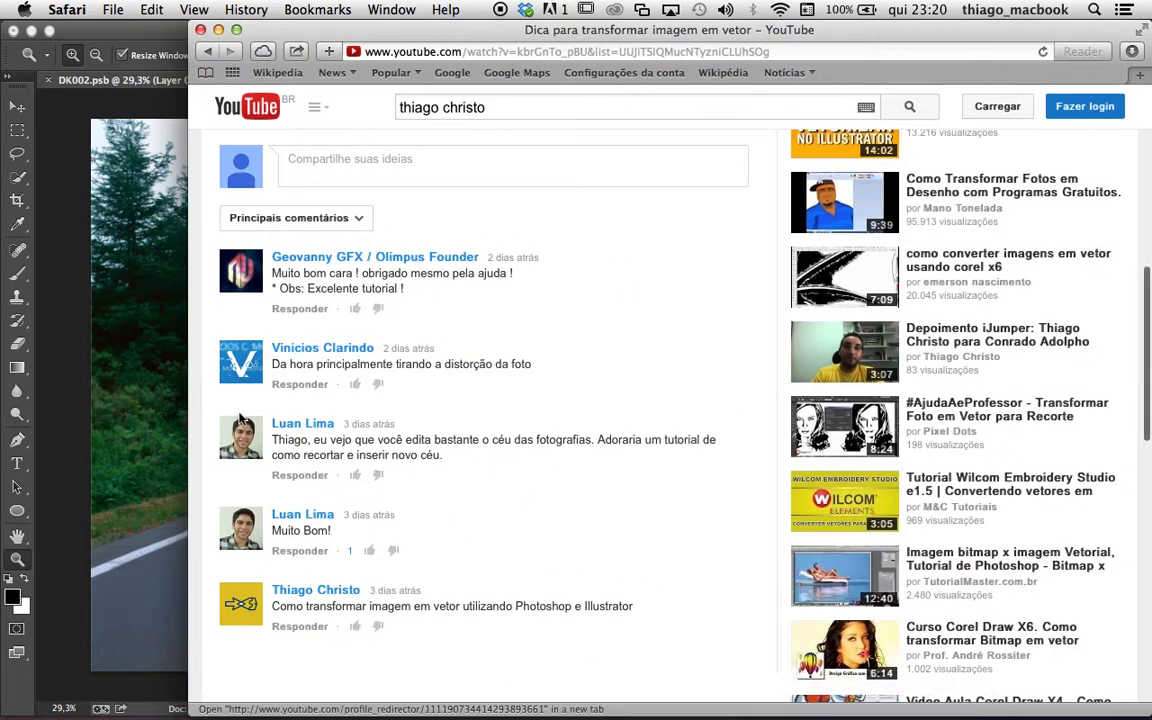
mouse_move(480, 447)
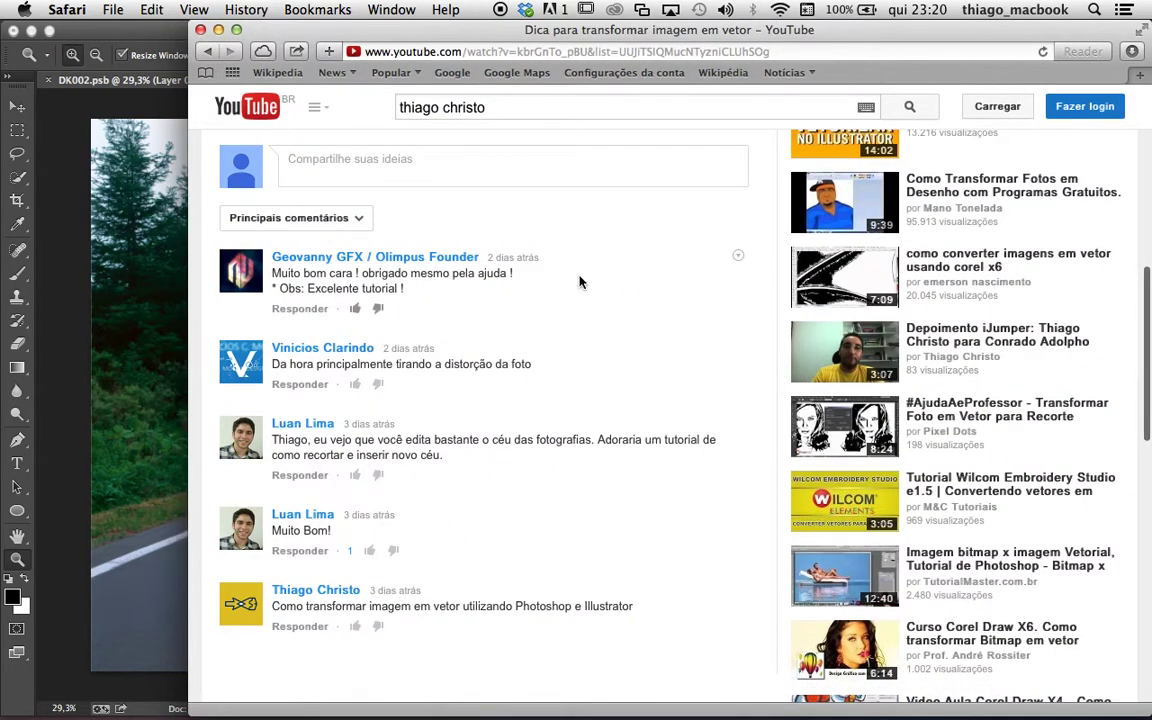
Step: Scroll the YouTube page down to its comments
scroll(580, 282, up, 3)
scroll(580, 282, up, 2)
scroll(580, 282, up, 3)
scroll(580, 282, up, 1)
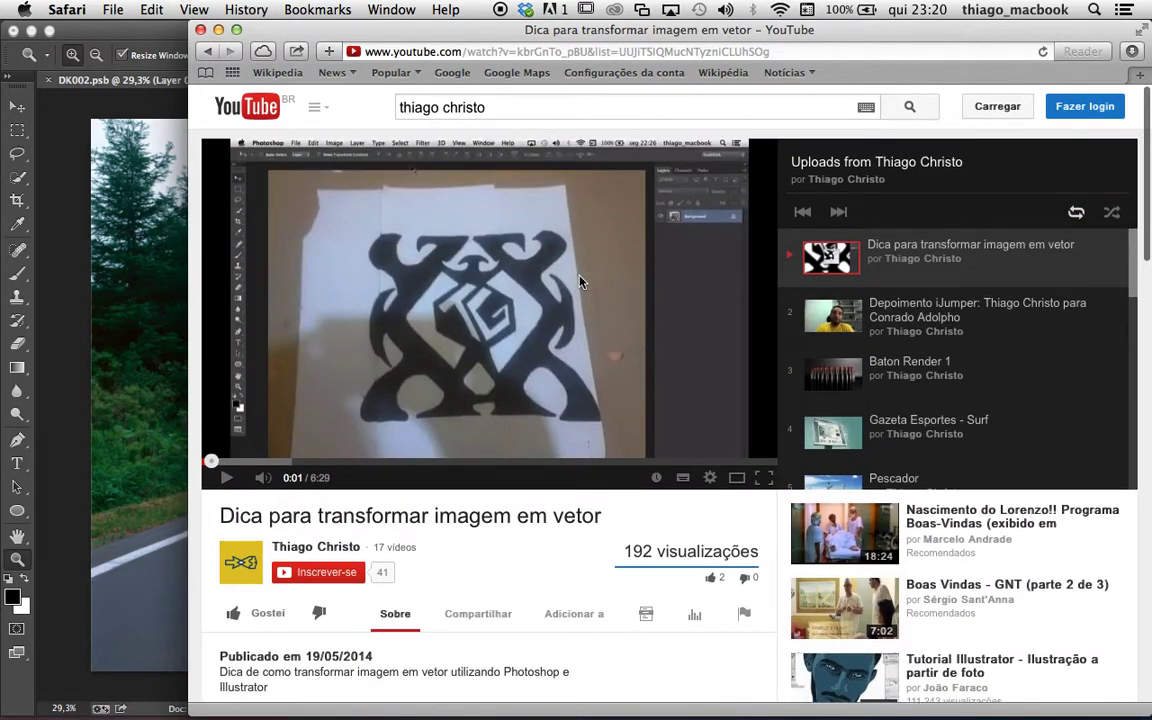
scroll(580, 282, down, 5)
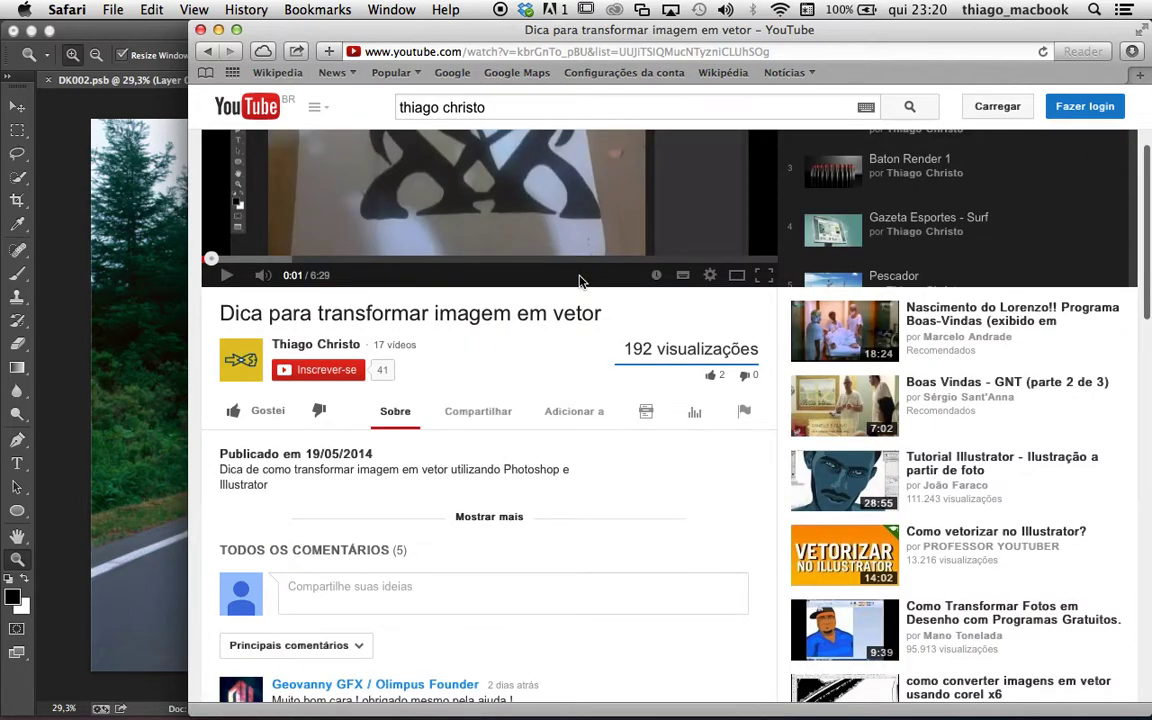
scroll(580, 282, up, 5)
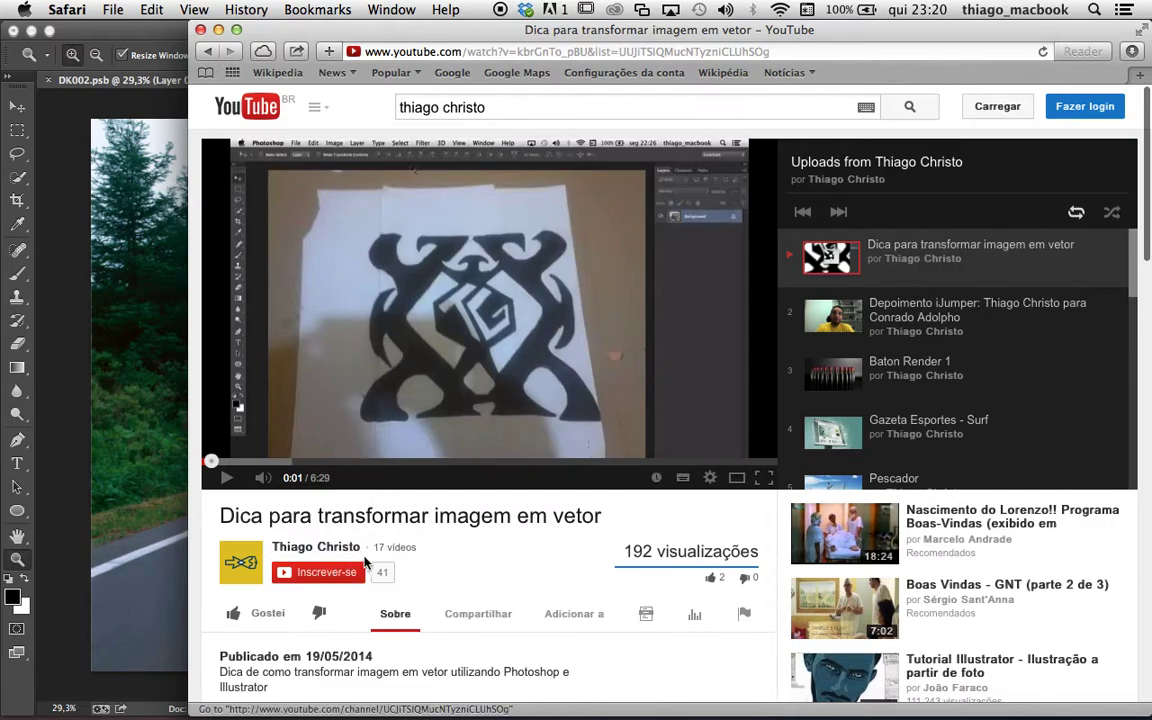
scroll(661, 457, down, 5)
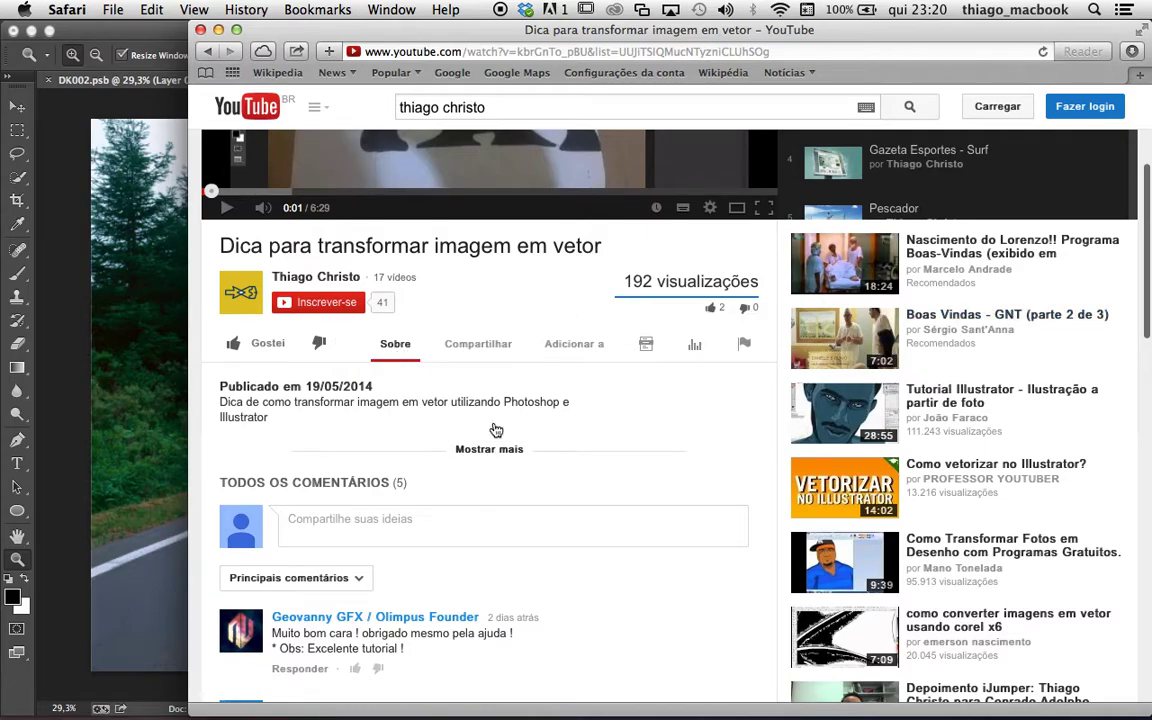
scroll(496, 430, down, 7)
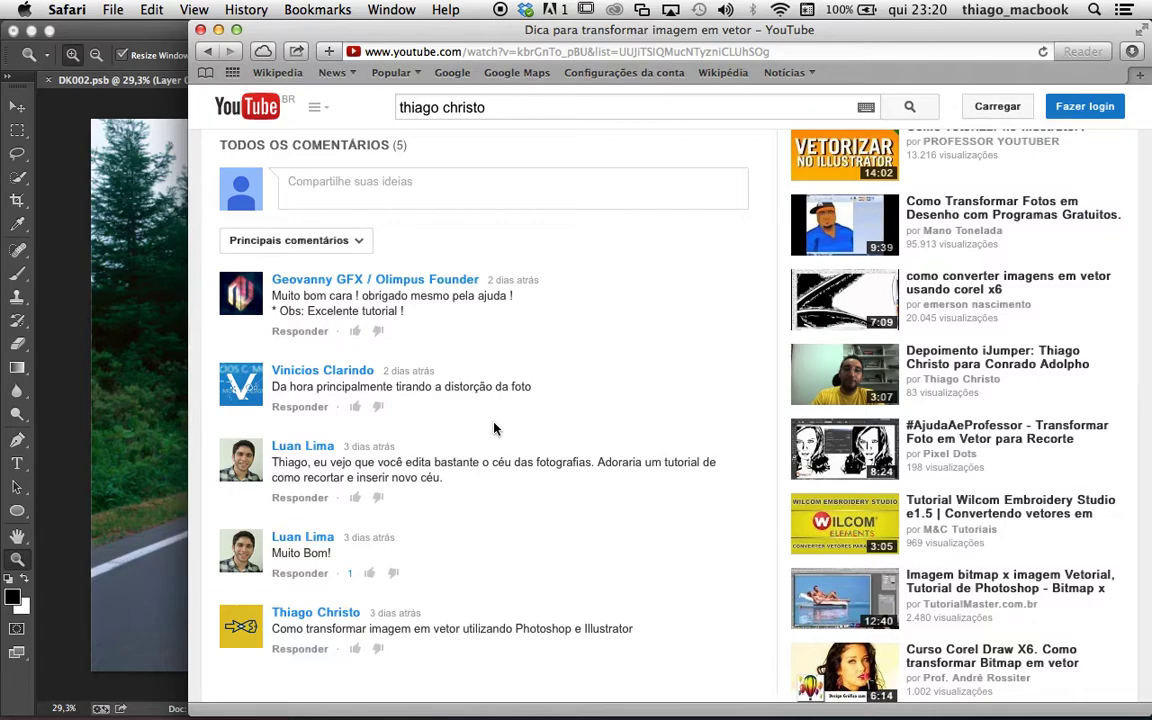
scroll(494, 428, down, 1)
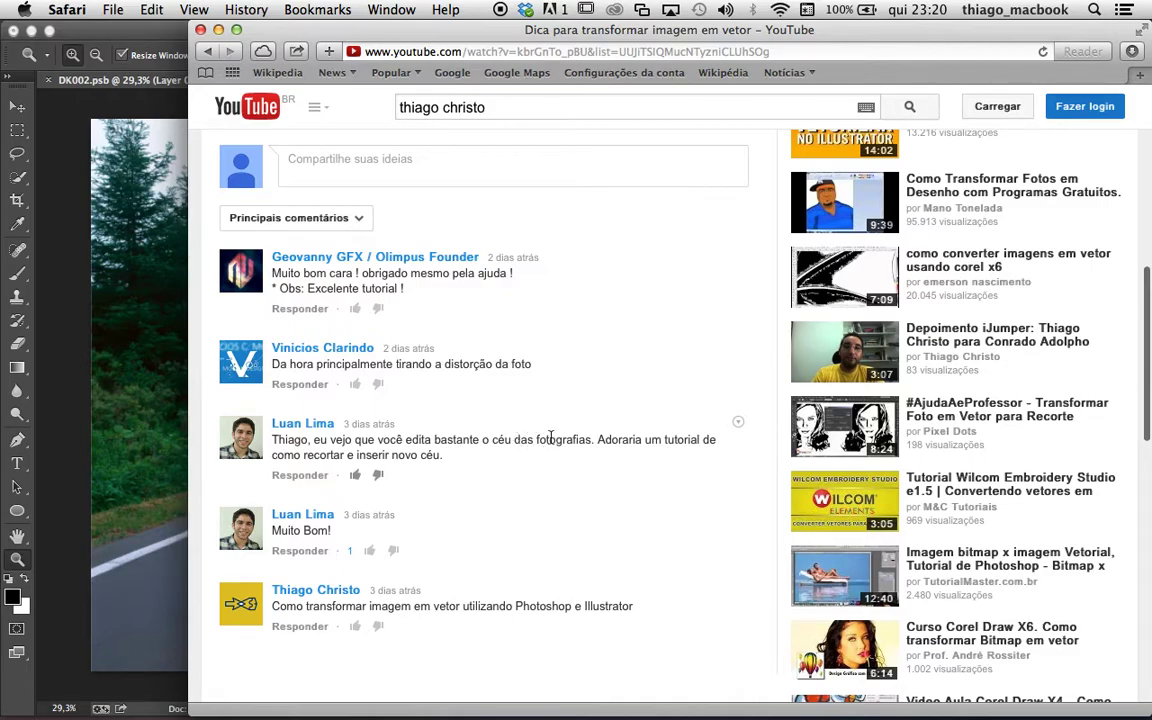
Step: Highlight the comment requesting a new-sky tutorial, then minimize Safari
drag(595, 439, 615, 452)
click(315, 450)
drag(274, 439, 313, 437)
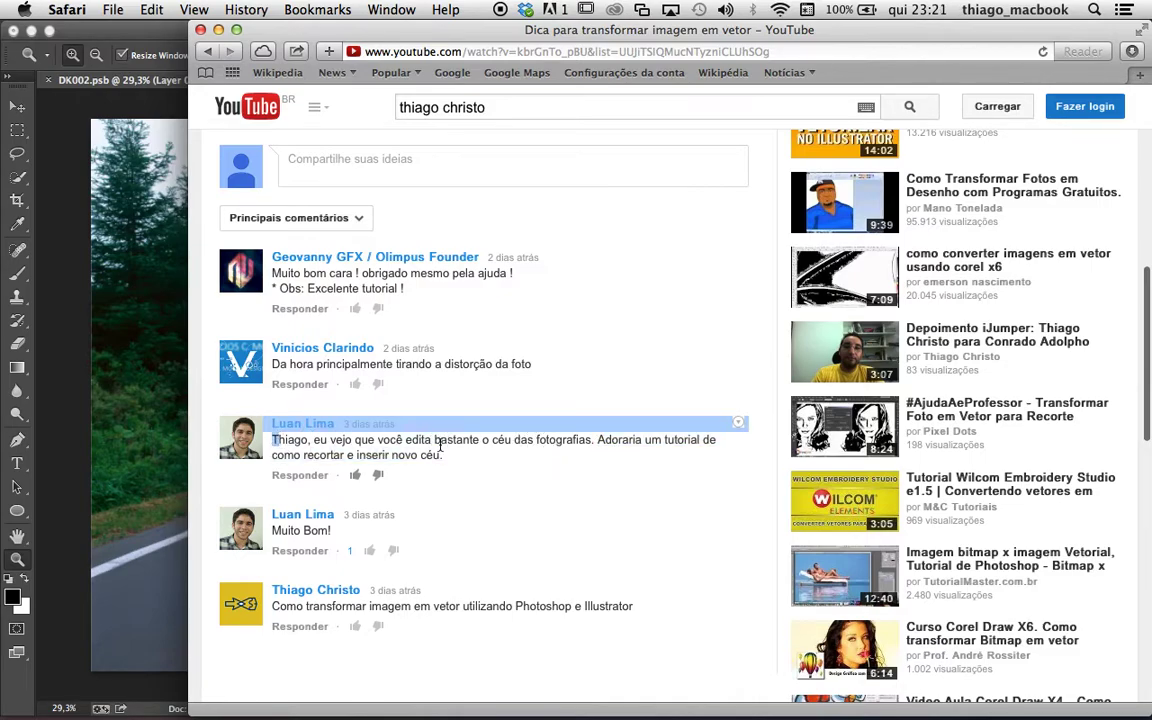
click(398, 405)
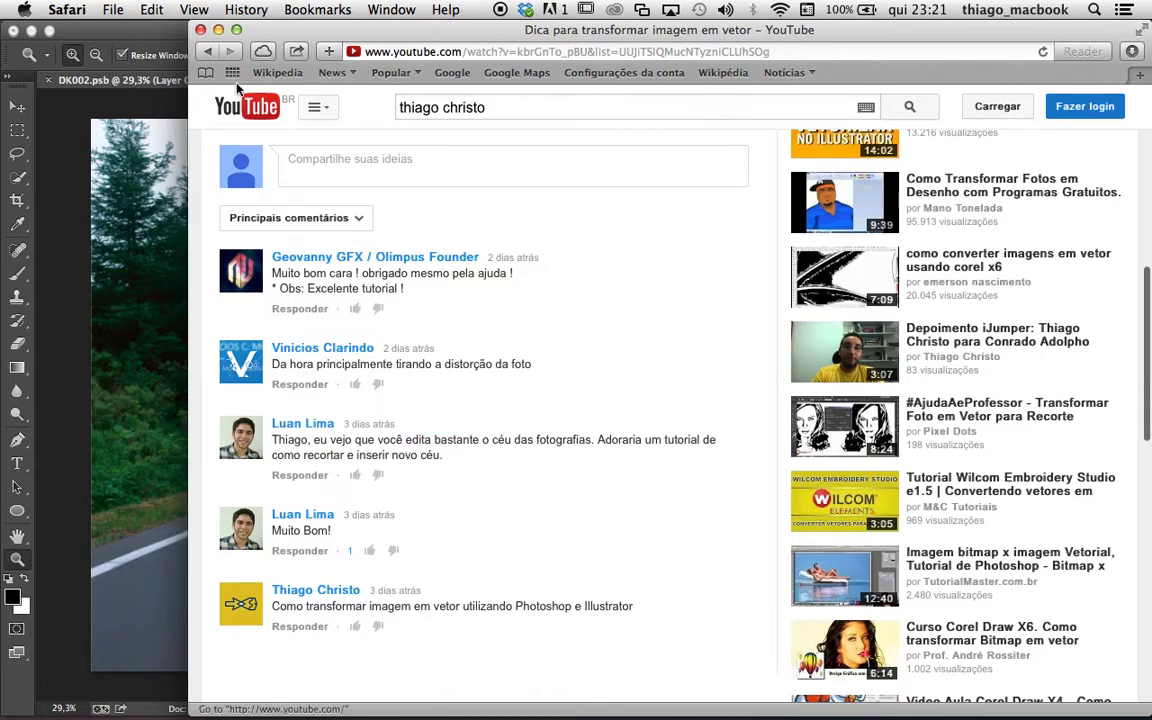
click(218, 31)
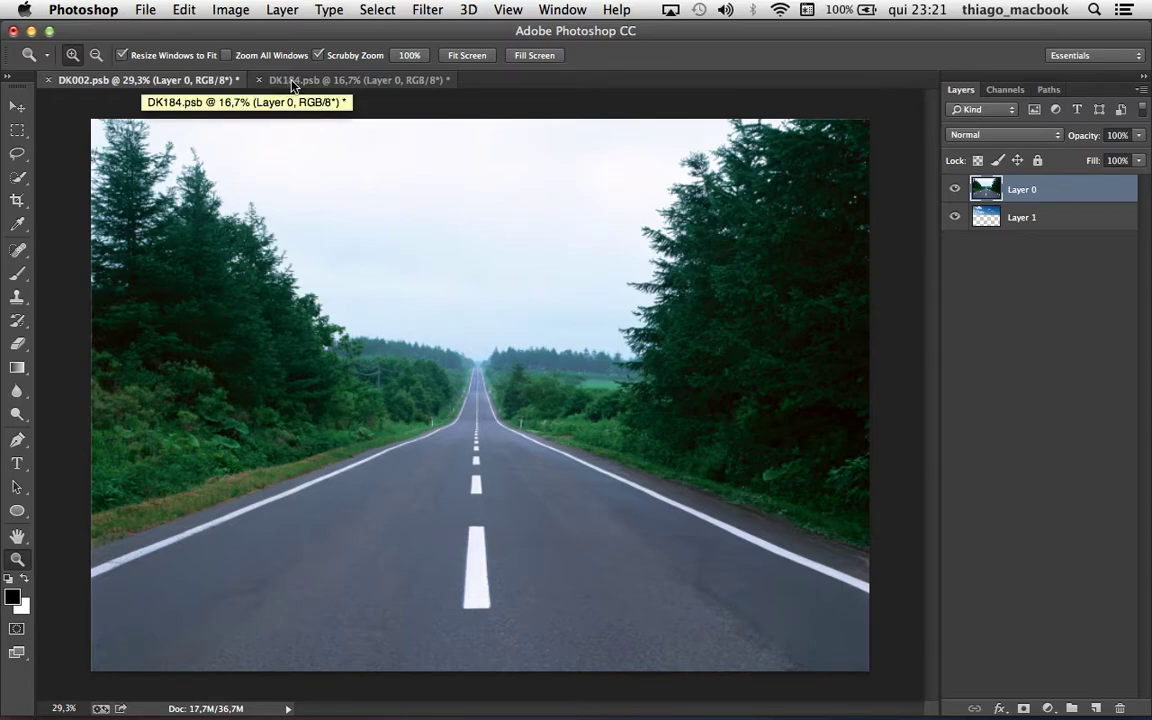
Step: Try a rough lasso selection of the sky between the trees, then deselect it
click(1002, 89)
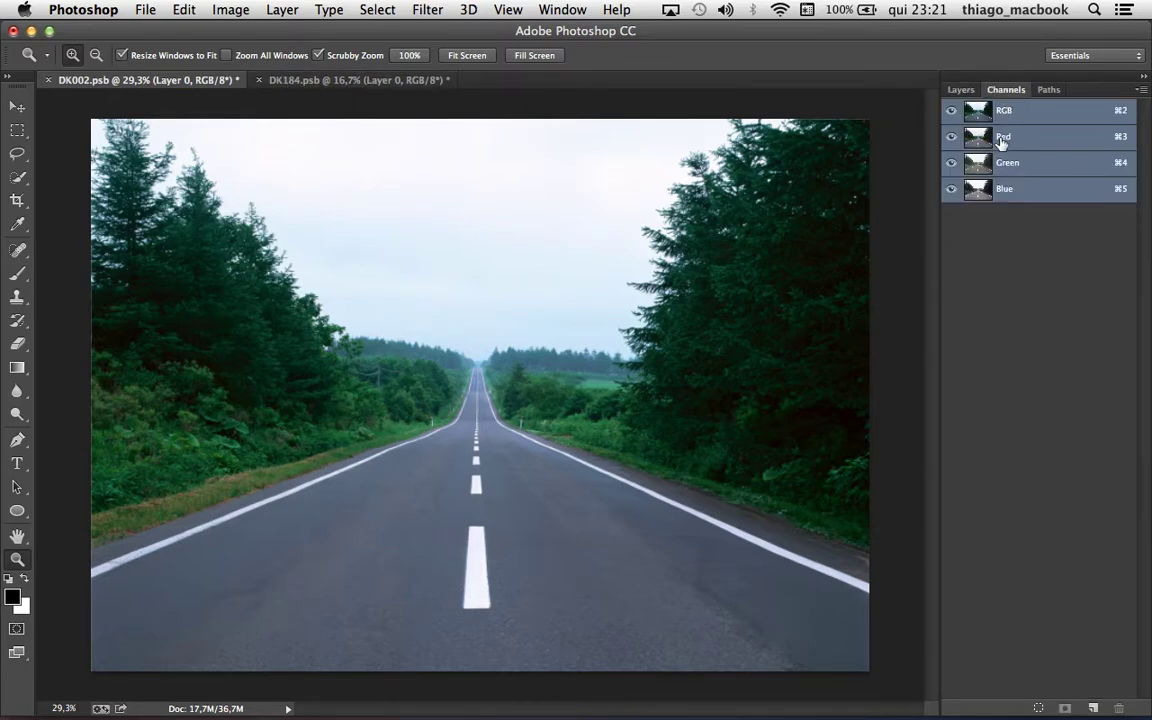
click(960, 89)
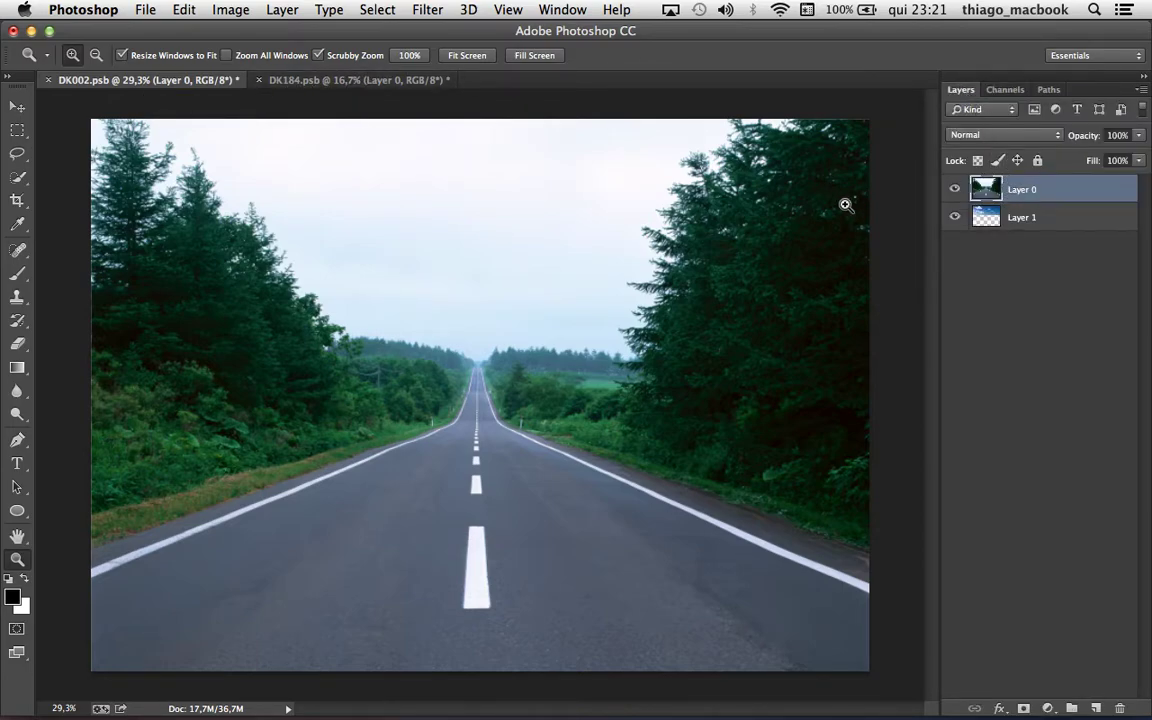
click(17, 155)
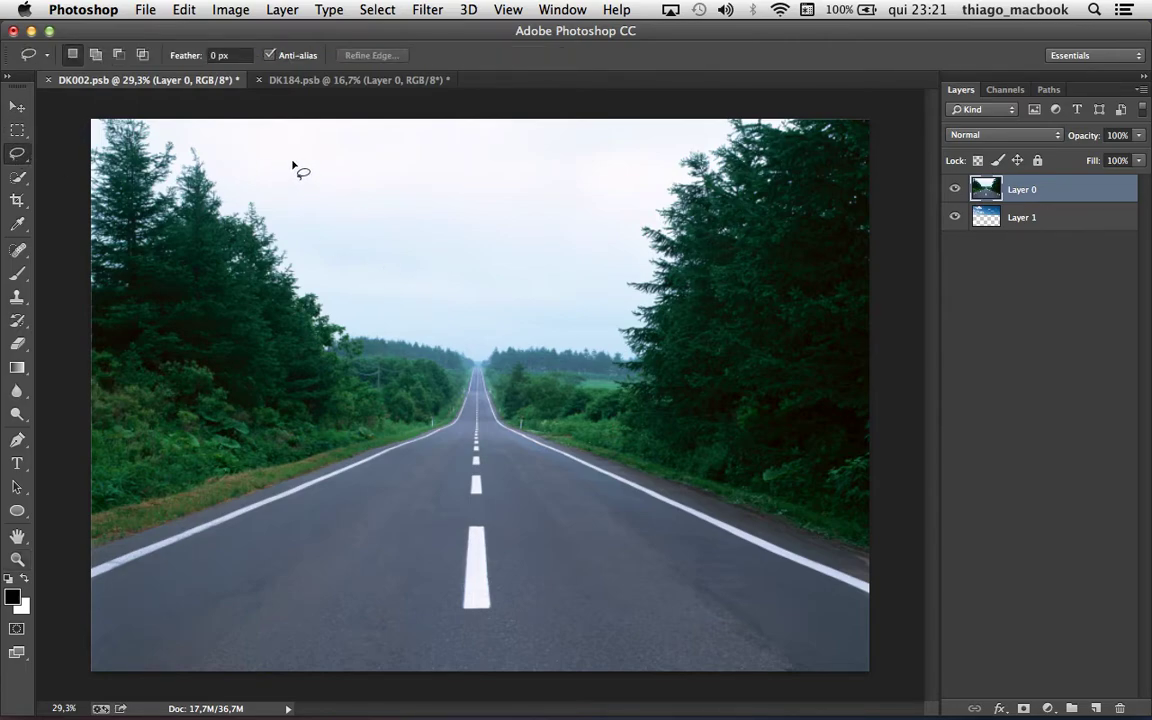
drag(225, 119, 697, 120)
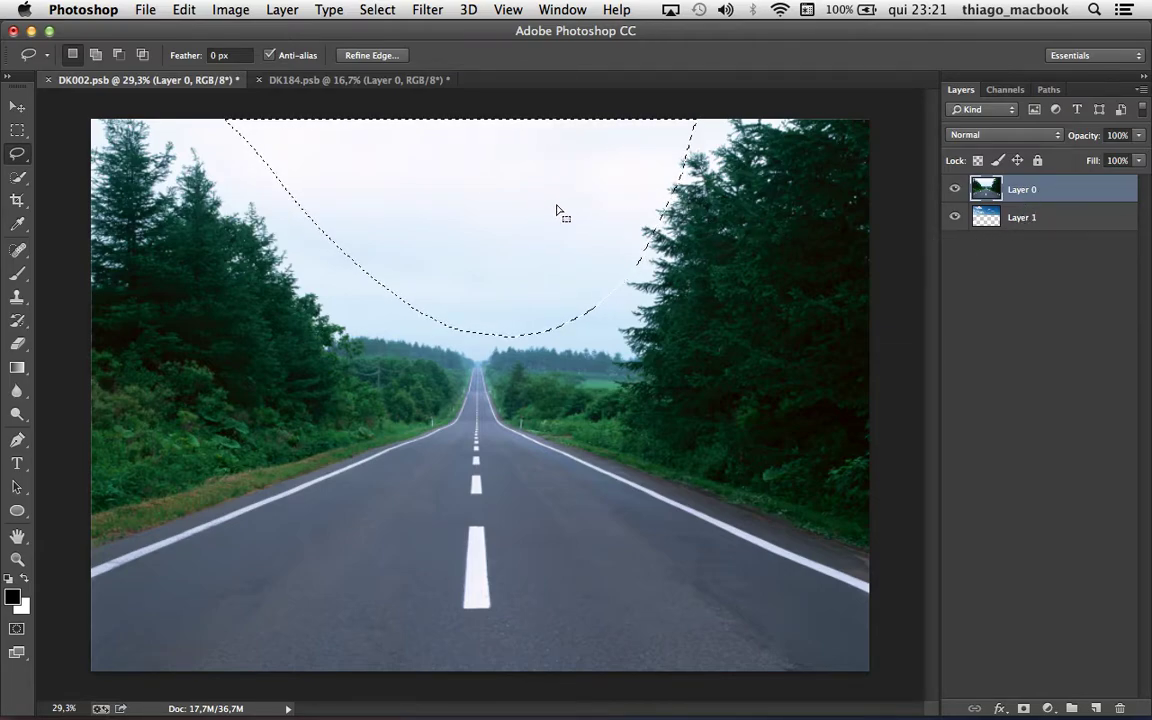
key(super+d)
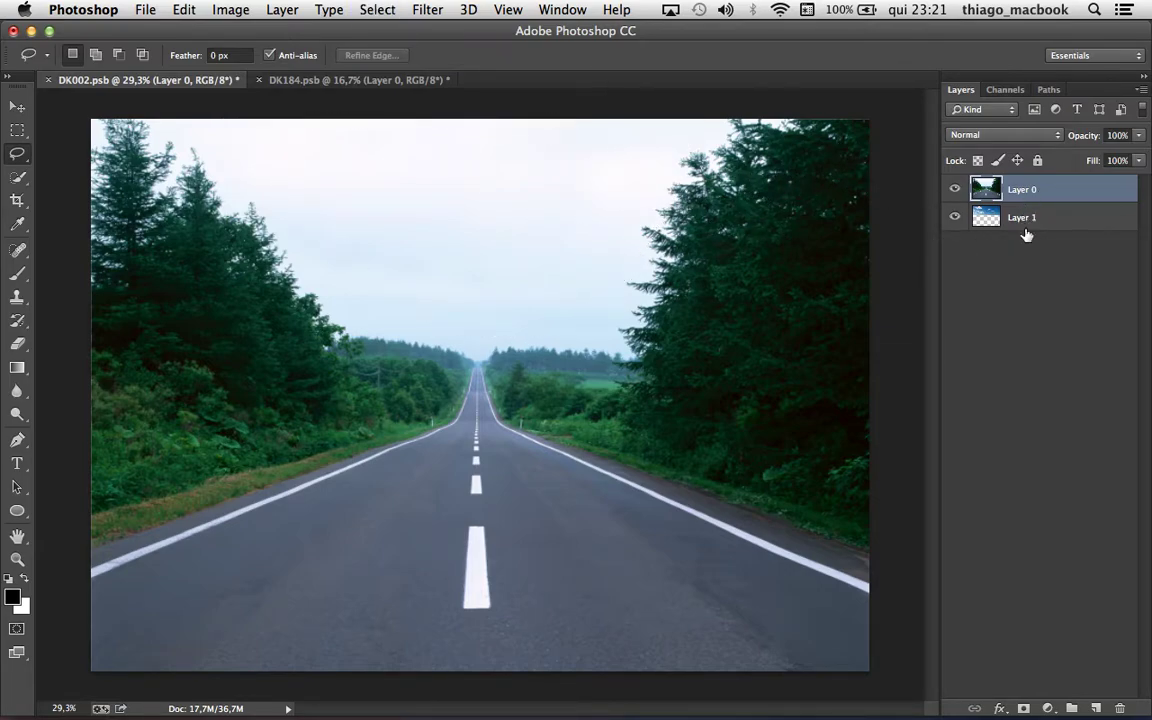
Step: Compare the Blue, Green and Red channels alone, settling on the Blue channel
click(1006, 90)
click(1001, 189)
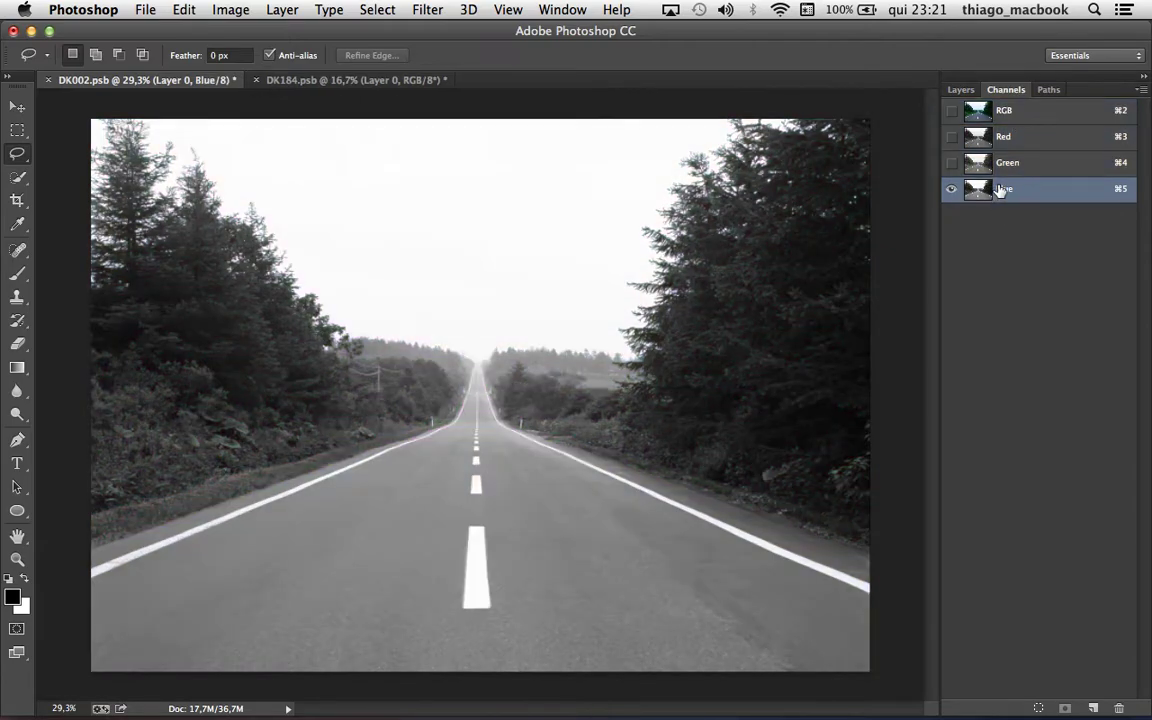
click(1005, 163)
click(1008, 137)
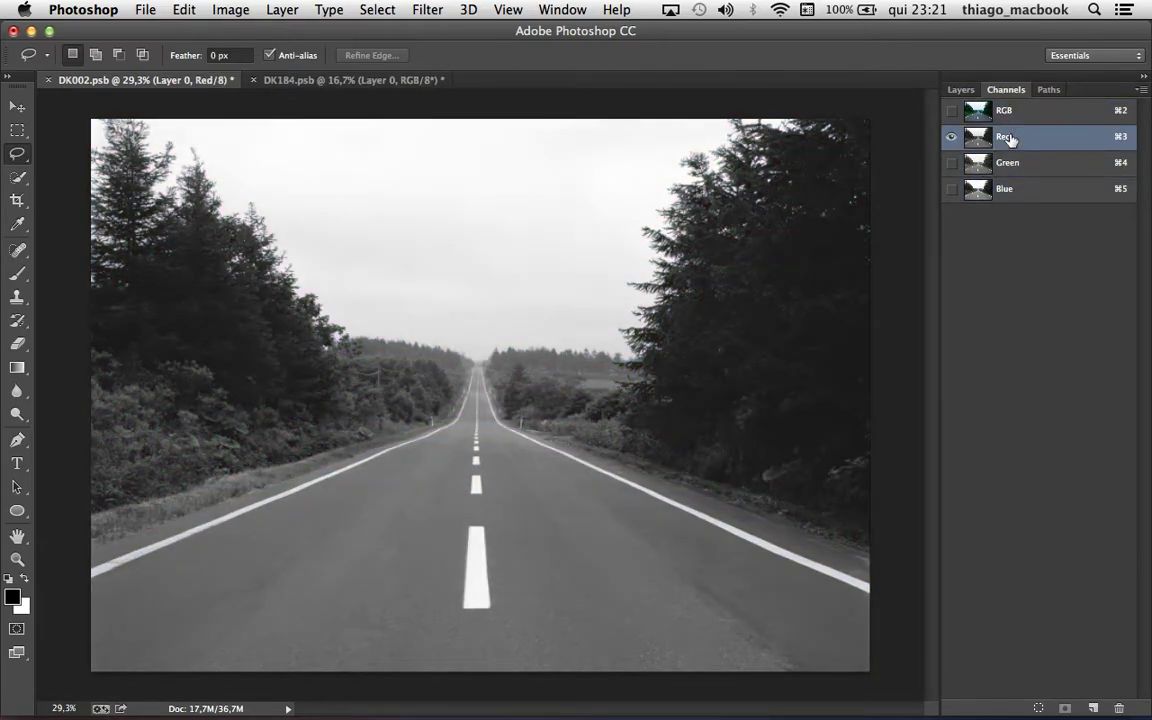
click(1008, 189)
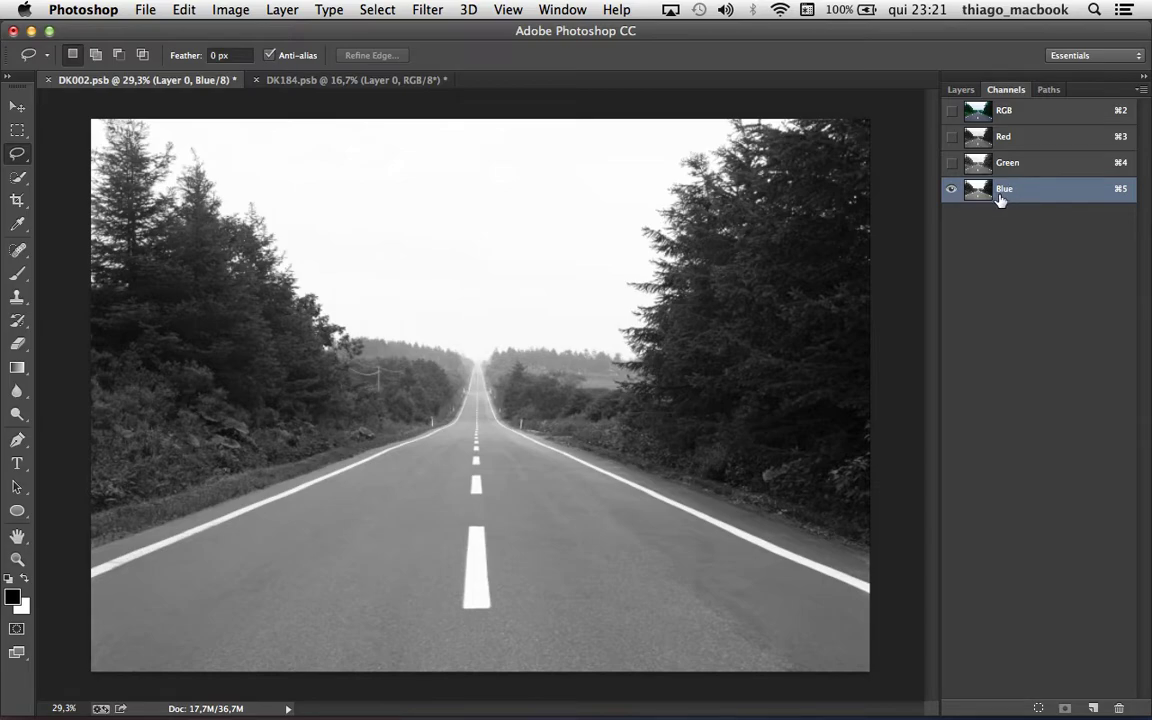
right_click(1003, 197)
Step: Duplicate the Blue channel as Blue copy and raise its black point with Levels
click(905, 200)
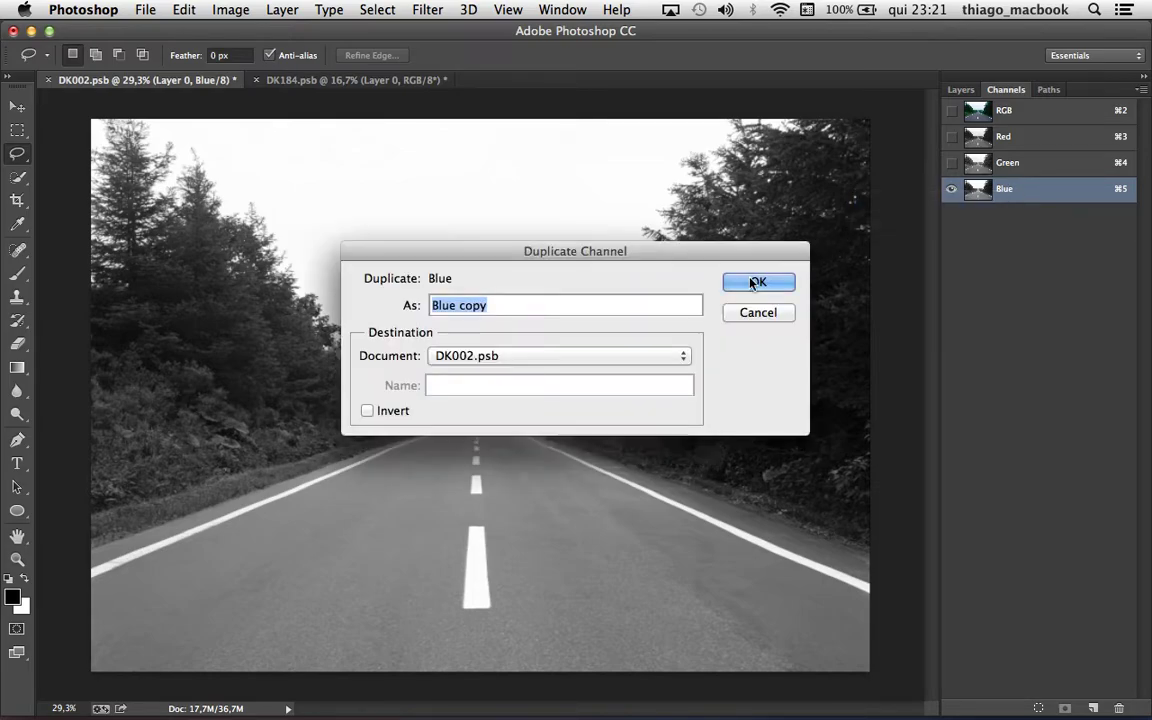
click(728, 284)
click(951, 189)
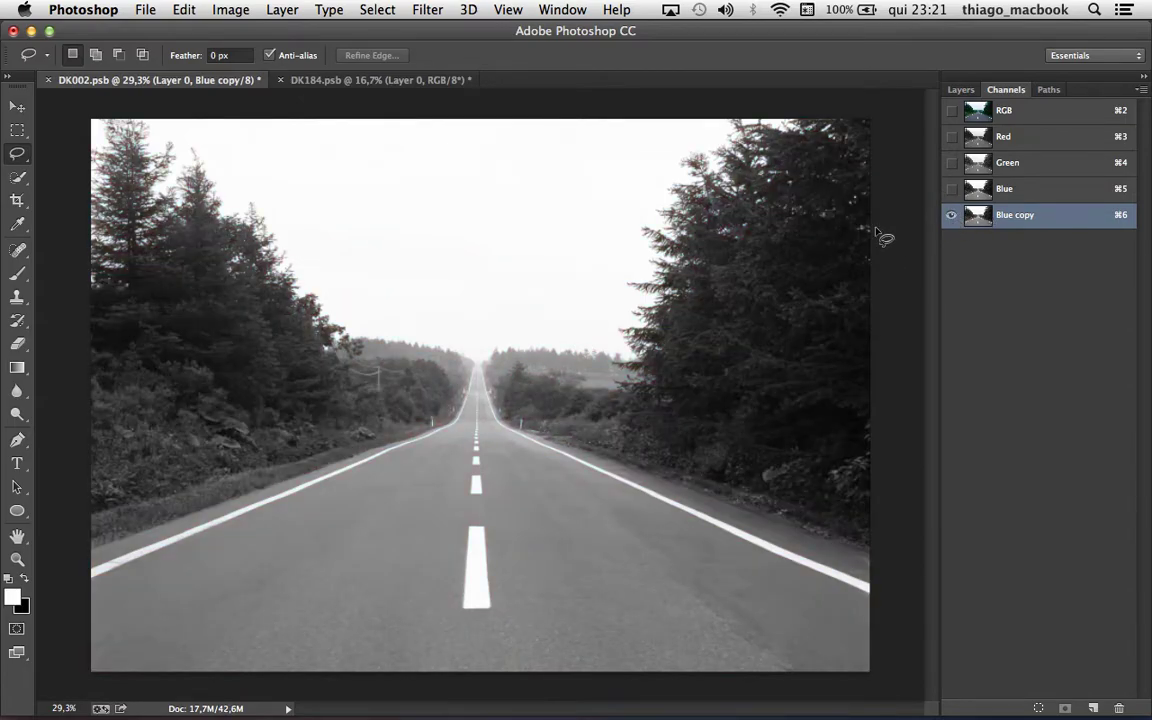
key(super+l)
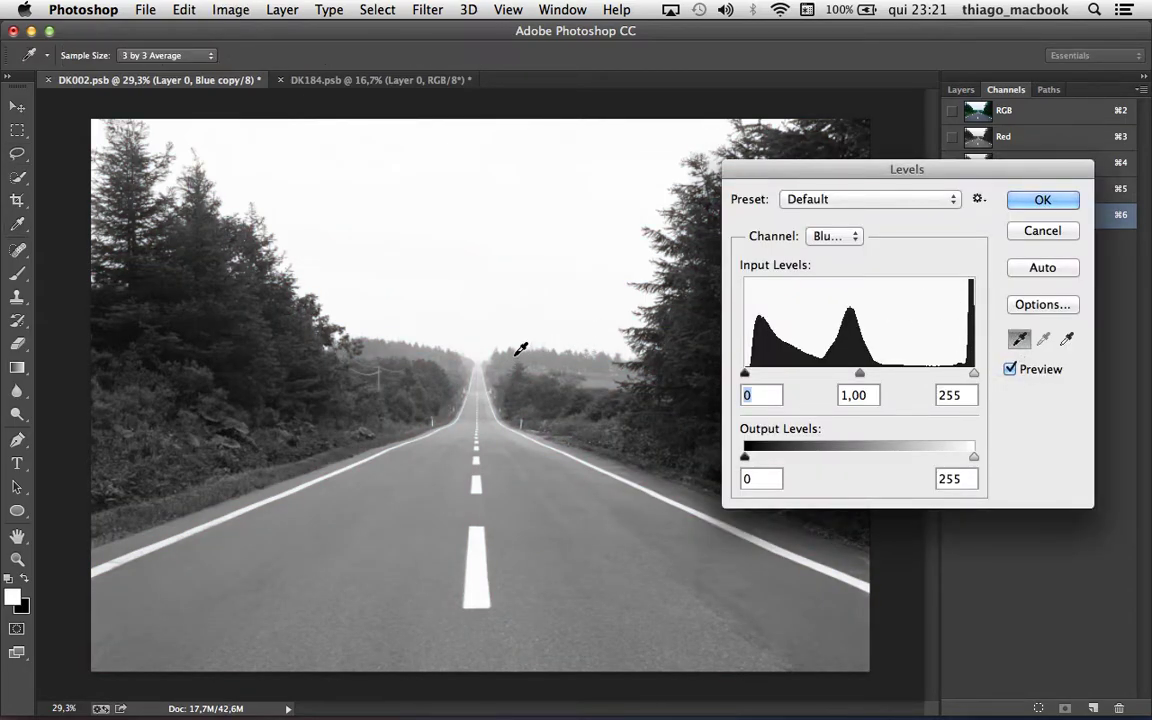
click(510, 357)
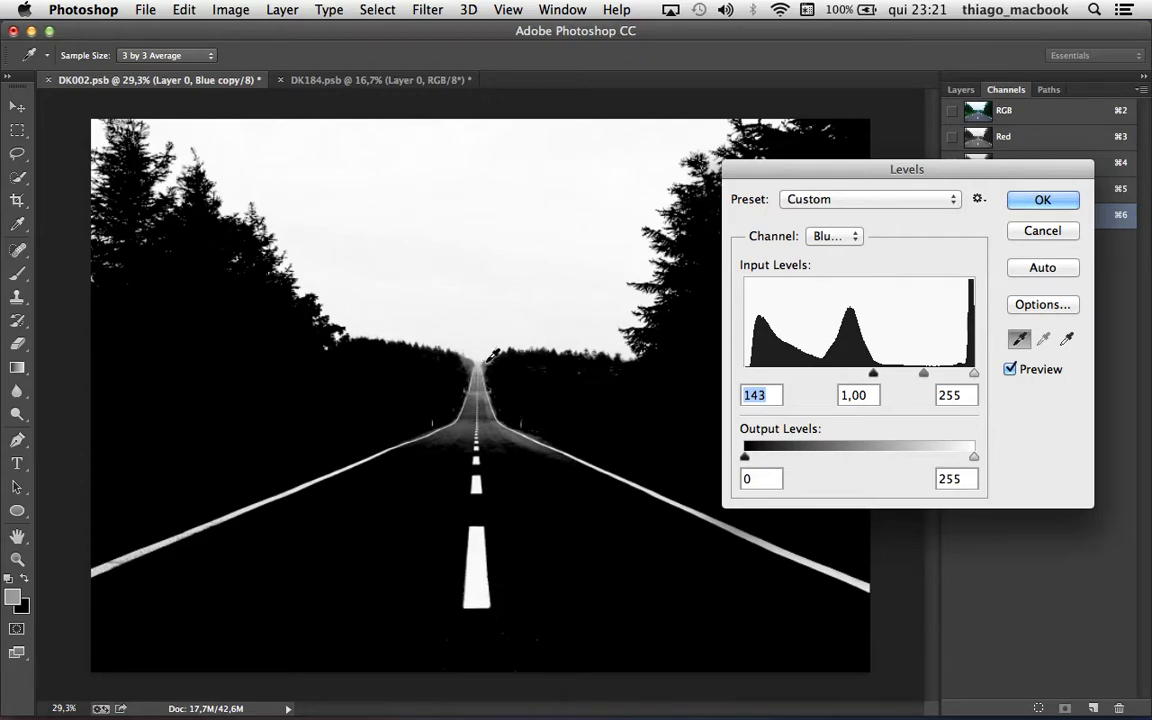
click(483, 366)
click(437, 326)
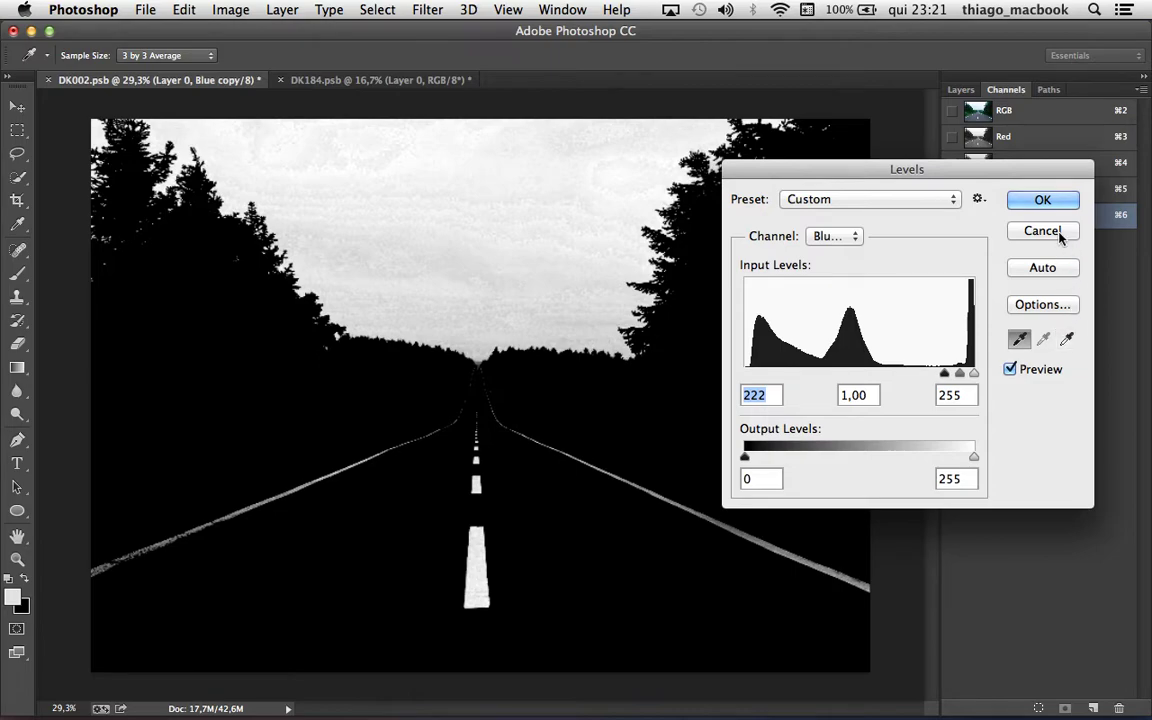
click(1040, 199)
Step: Sample the sky with the Levels white eyedropper to turn it pure white
key(ctrl+l)
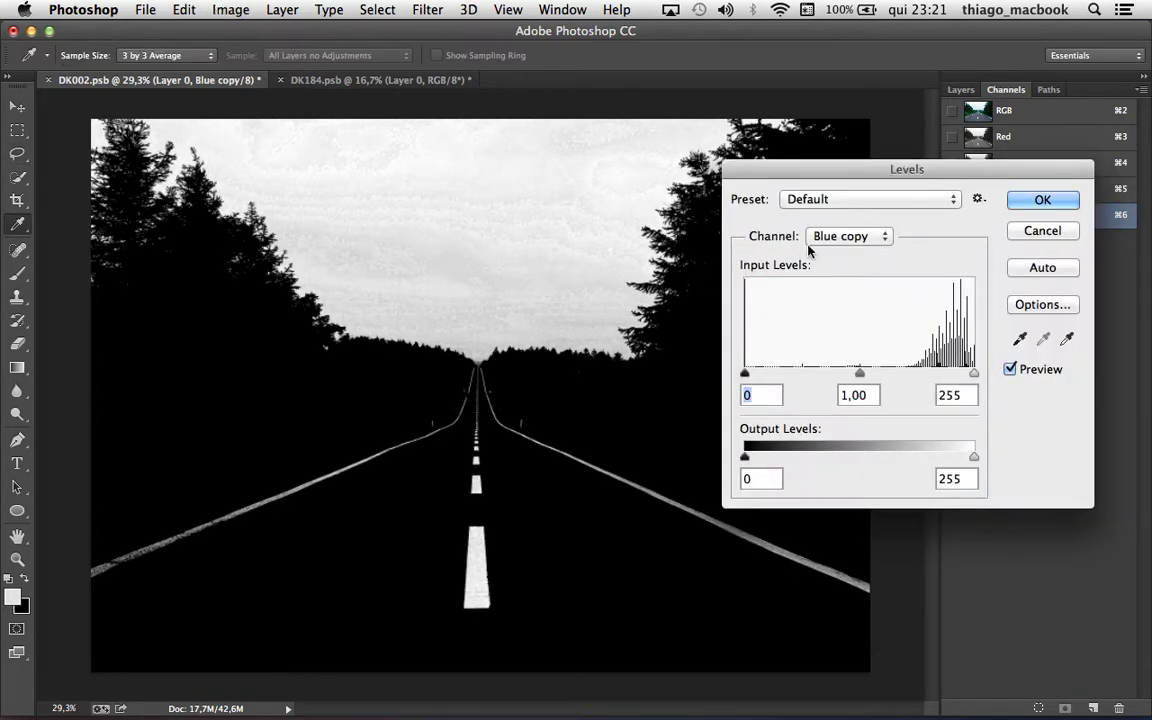
click(1066, 339)
click(541, 292)
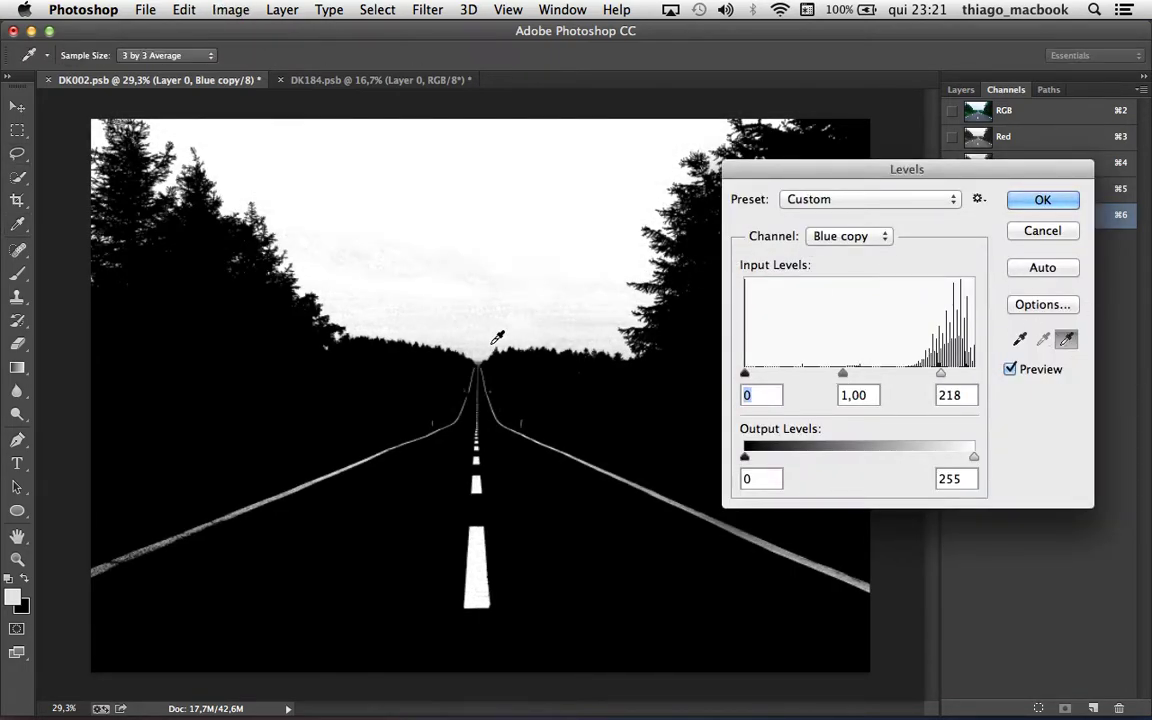
click(432, 310)
click(1043, 200)
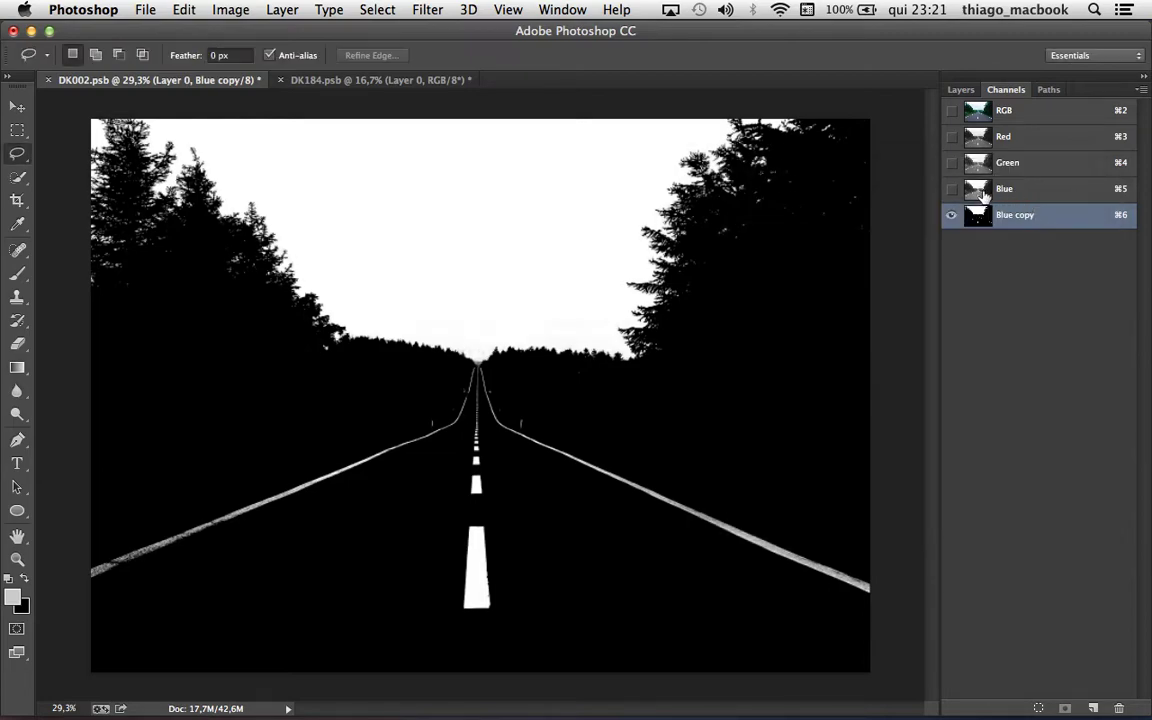
Step: Fill the lassoed road area with black, then lower the Levels white point to 149
mouse_move(70, 515)
mouse_down()
mouse_move(213, 448)
mouse_move(789, 440)
mouse_up()
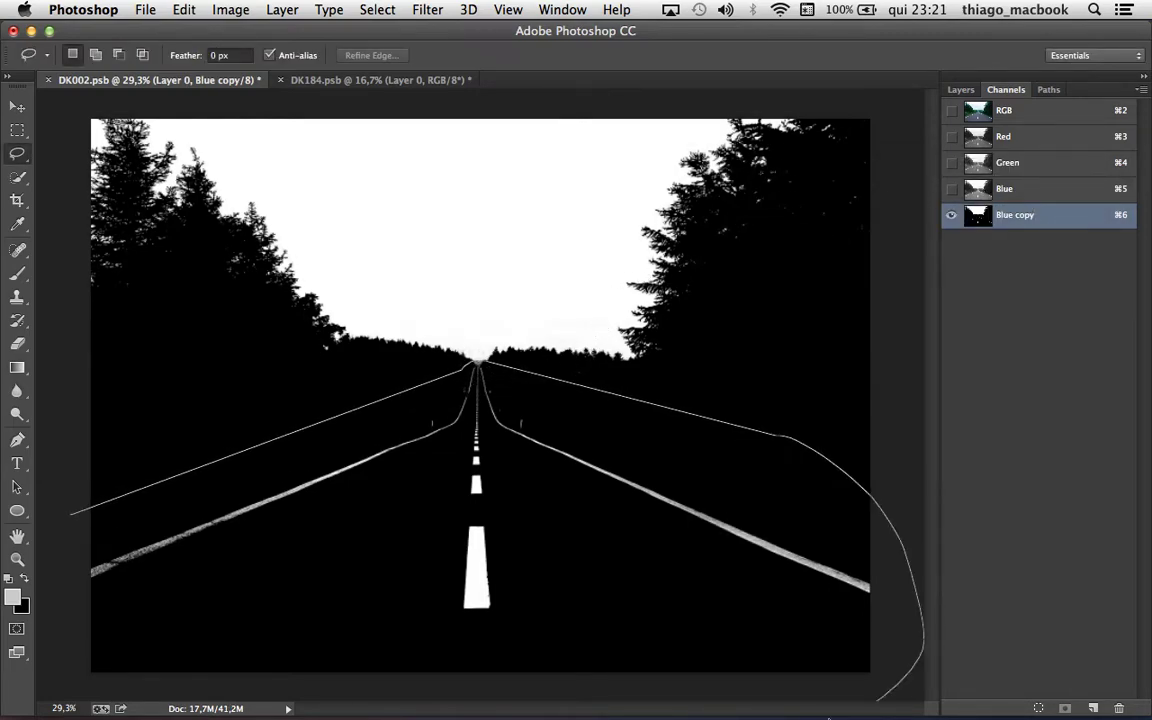
drag(789, 440, 38, 632)
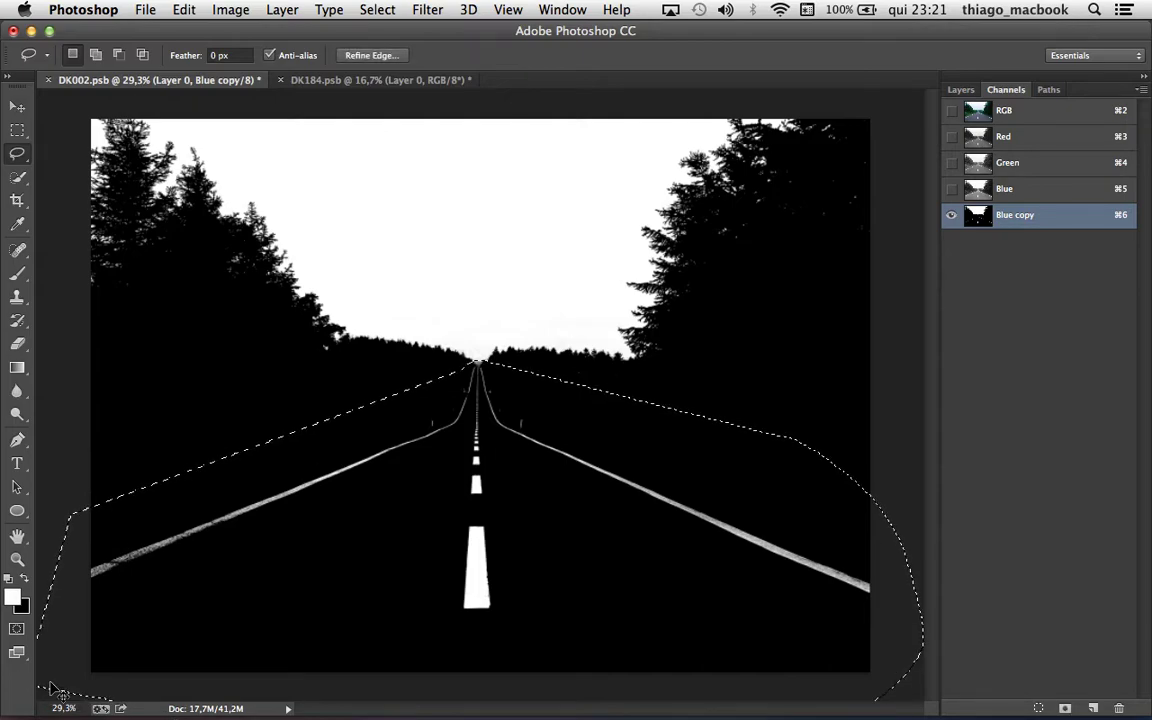
key(BackSpace)
key(ctrl+d)
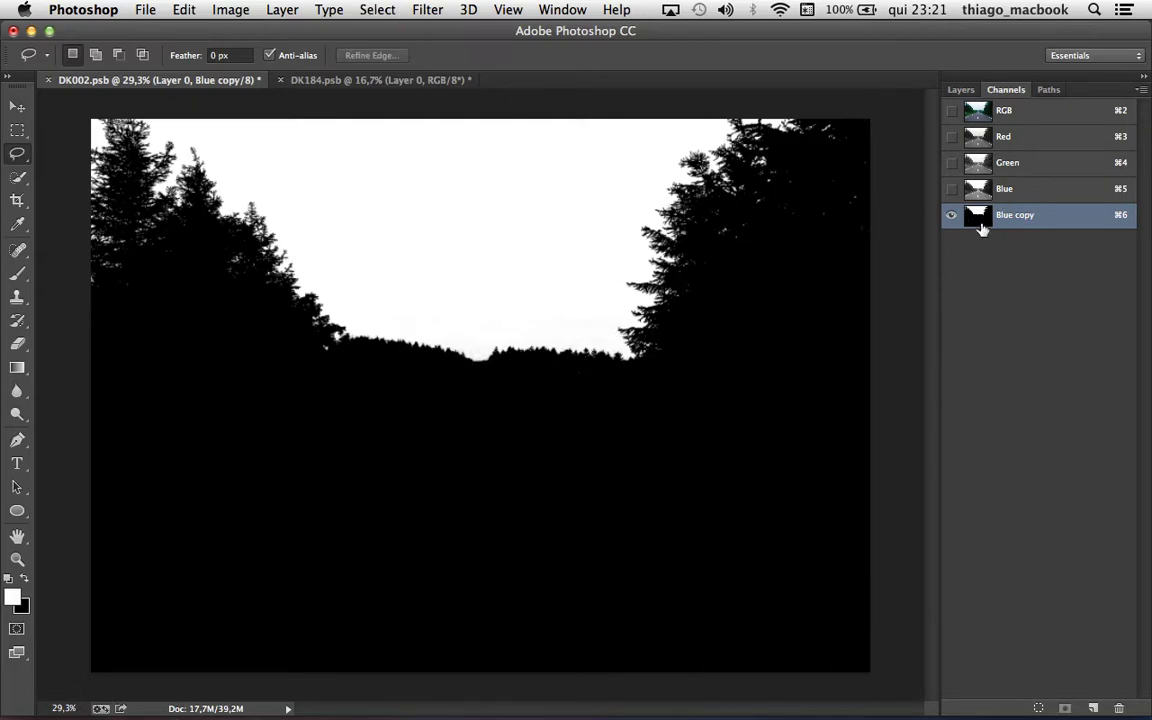
key(ctrl+l)
drag(974, 372, 878, 372)
click(1070, 195)
Step: Load Blue copy as a selection and return to the RGB composite and layers
ctrl+click(977, 215)
click(950, 216)
click(1005, 110)
click(960, 89)
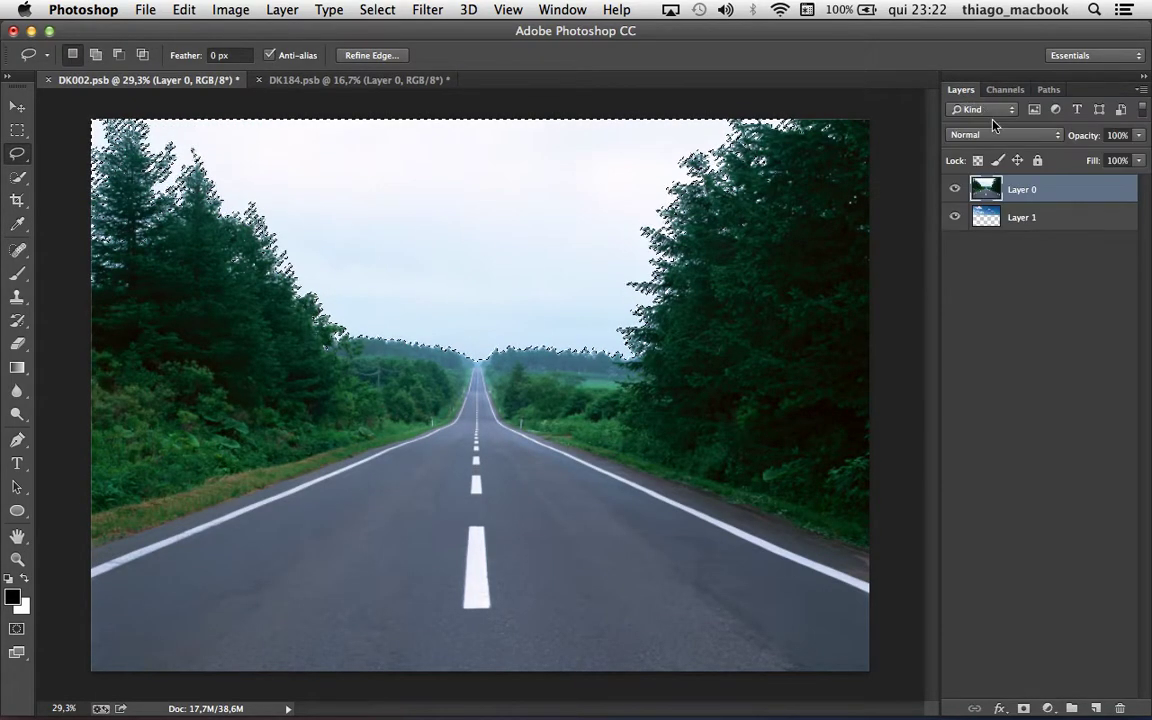
Step: Add a layer mask to Layer 0 from the sky selection and inspect the mask alone
click(1023, 708)
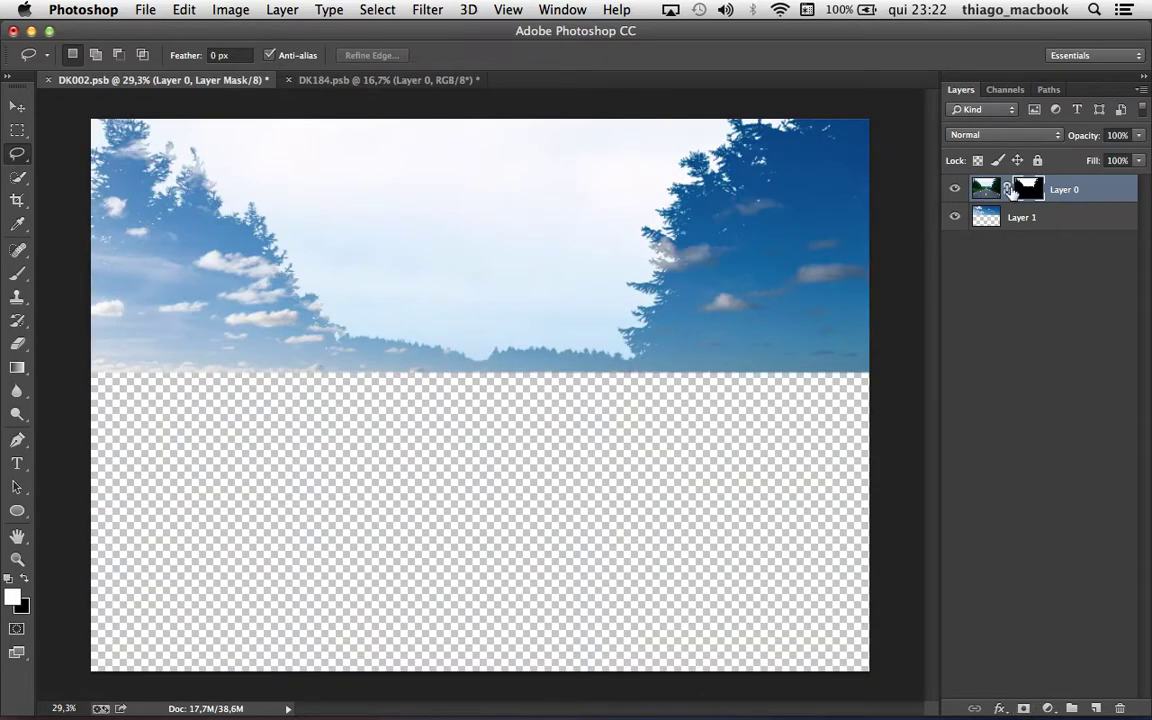
shift+click(1024, 200)
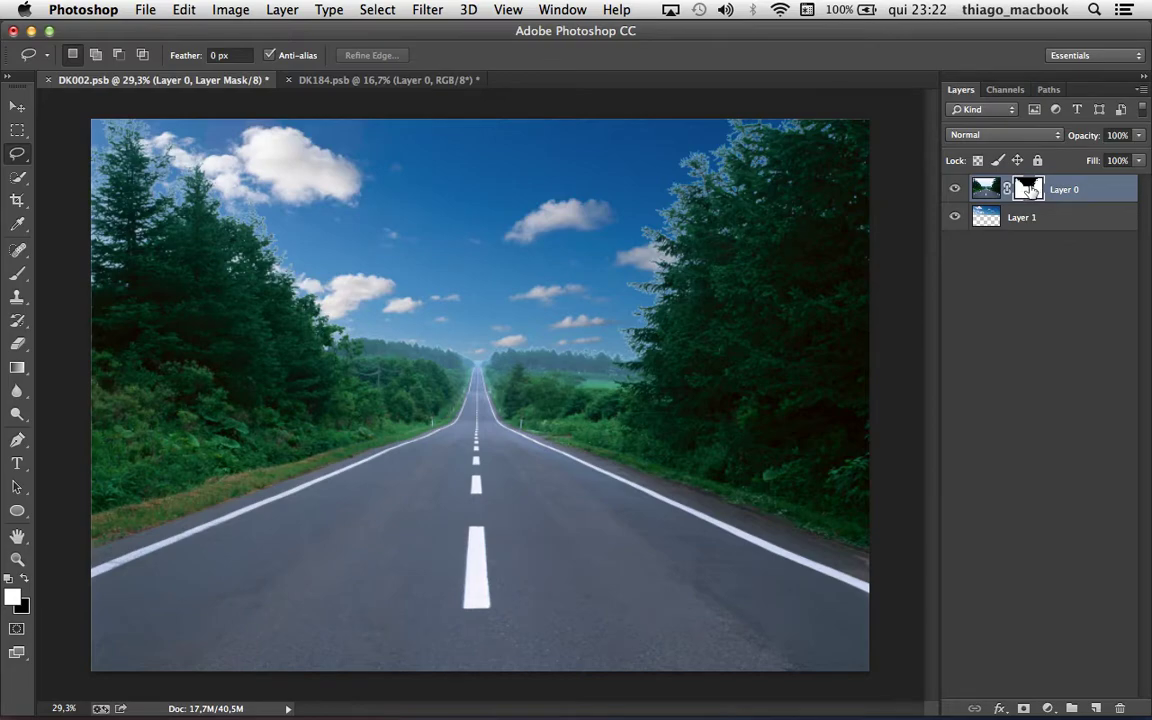
alt+click(1031, 190)
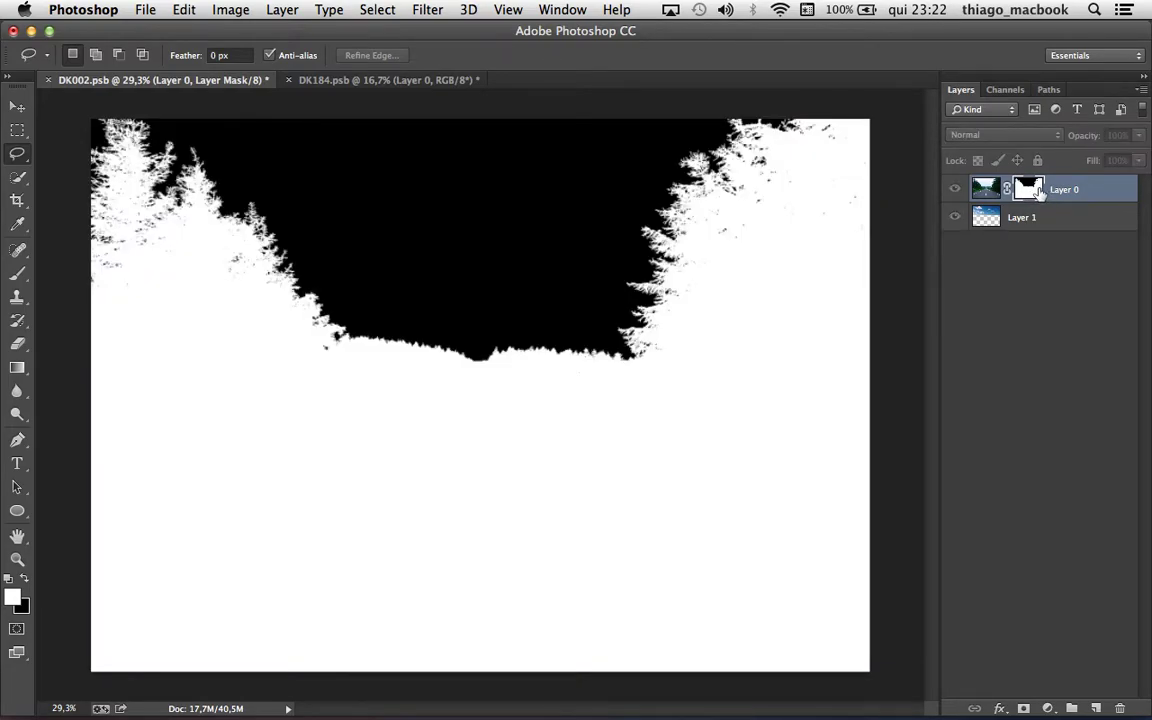
alt+click(1031, 190)
Step: Toggle Layer 1's visibility to check the mask, then target the Layer 0 mask
click(988, 217)
click(954, 217)
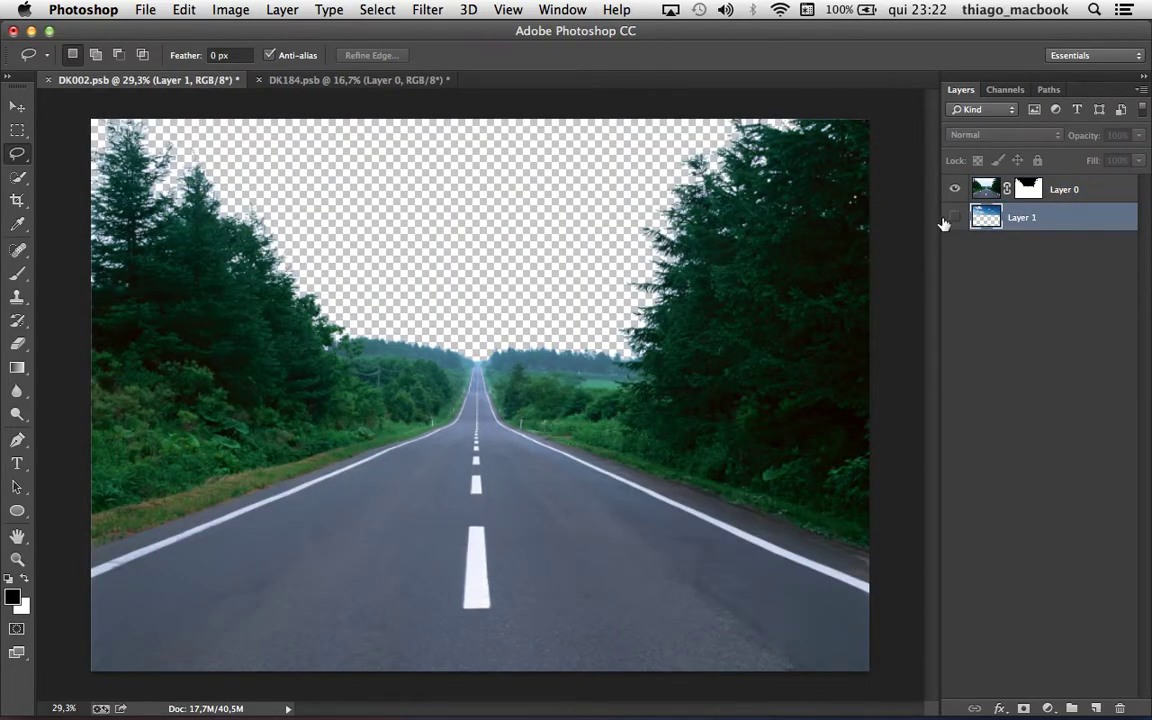
alt+click(954, 217)
click(954, 189)
click(1027, 190)
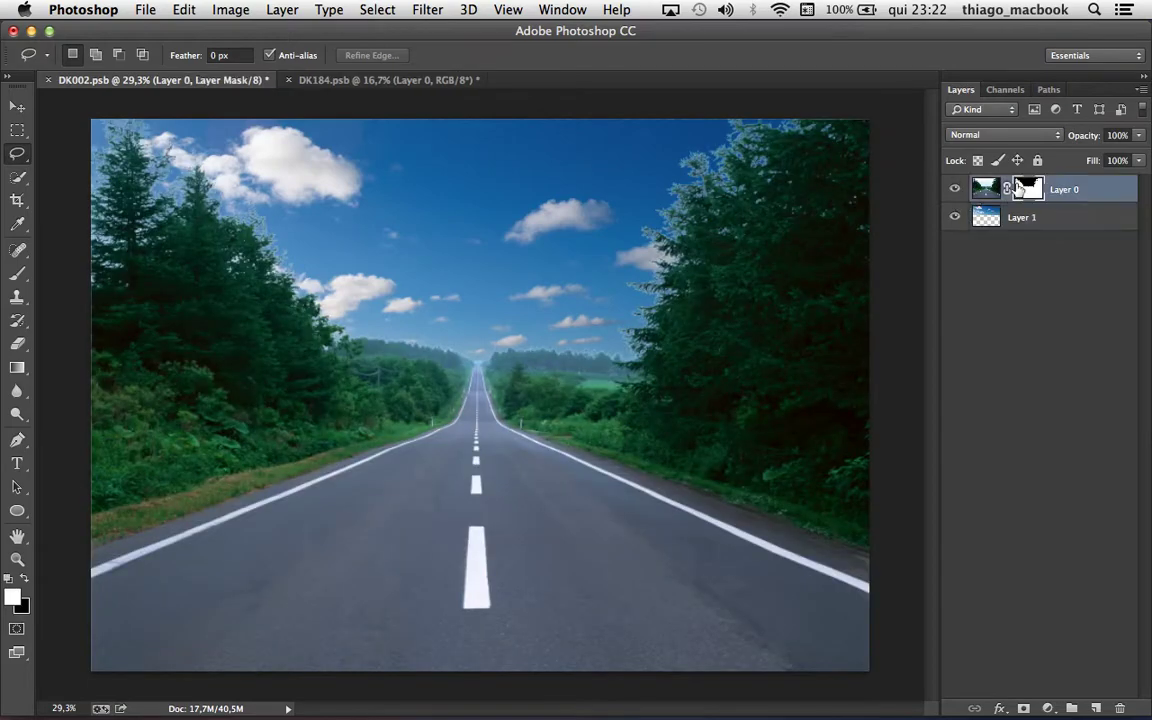
key(z)
drag(665, 140, 860, 132)
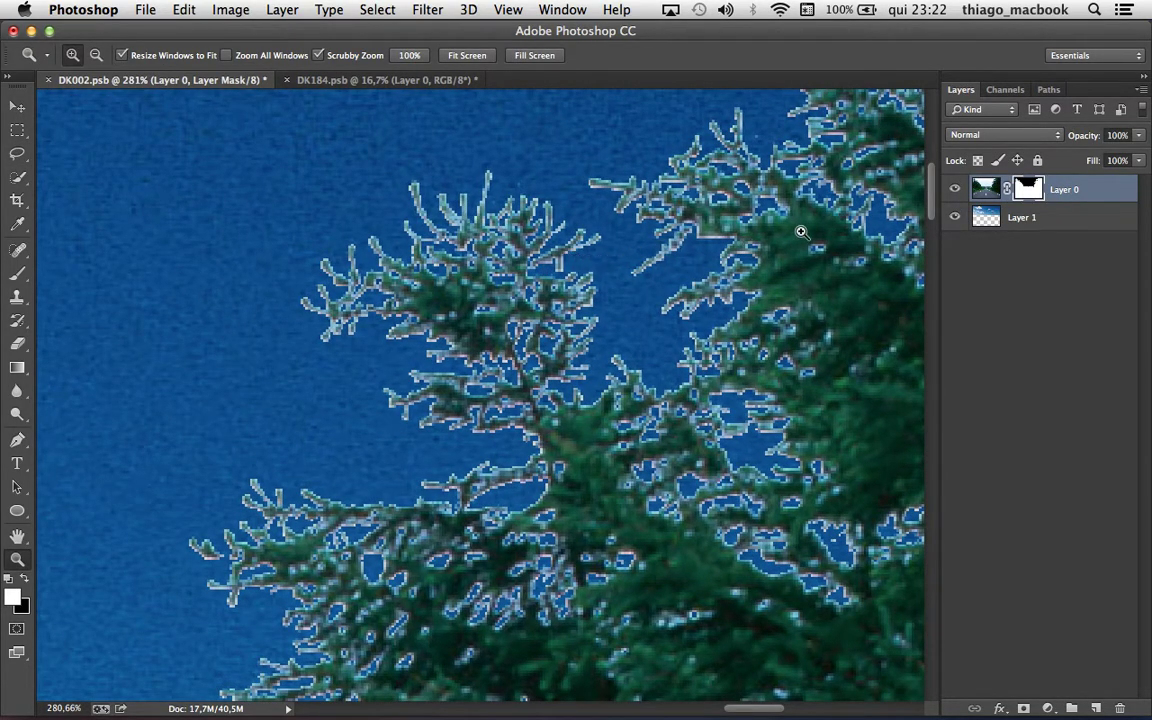
Step: Contract the sky selection by 1 pixel at the treetops, then fit the whole image on screen
mouse_move(572, 283)
mouse_down()
mouse_move(863, 199)
mouse_move(1073, 181)
mouse_up()
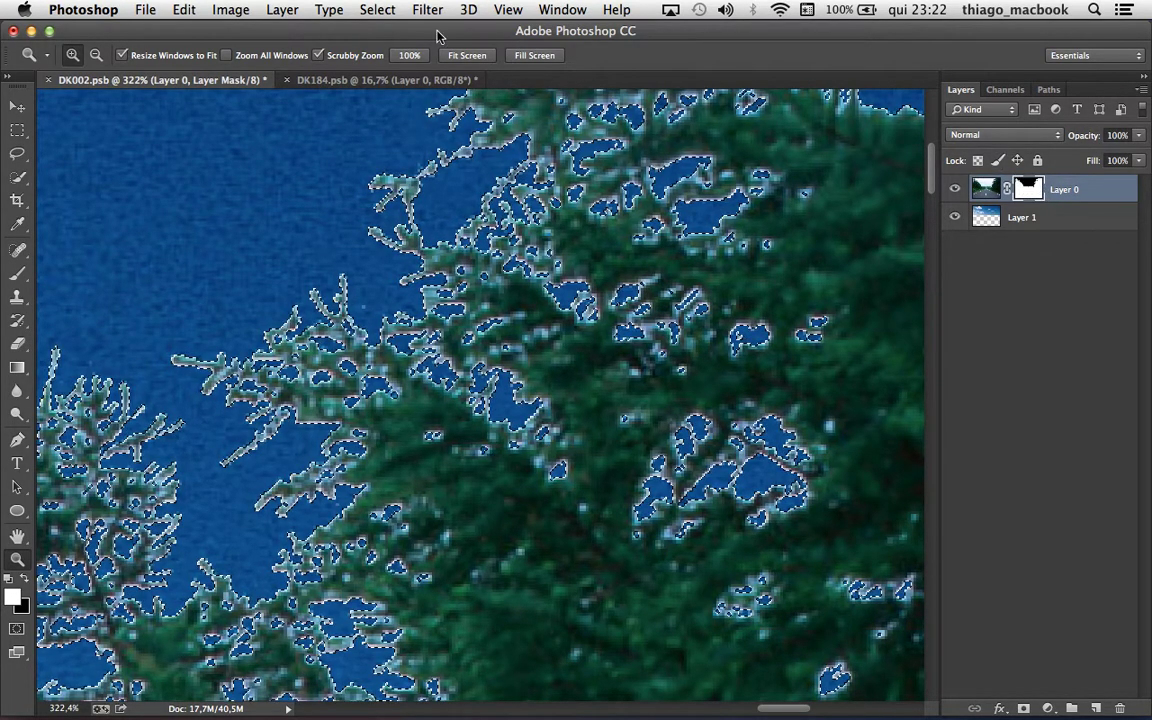
click(329, 10)
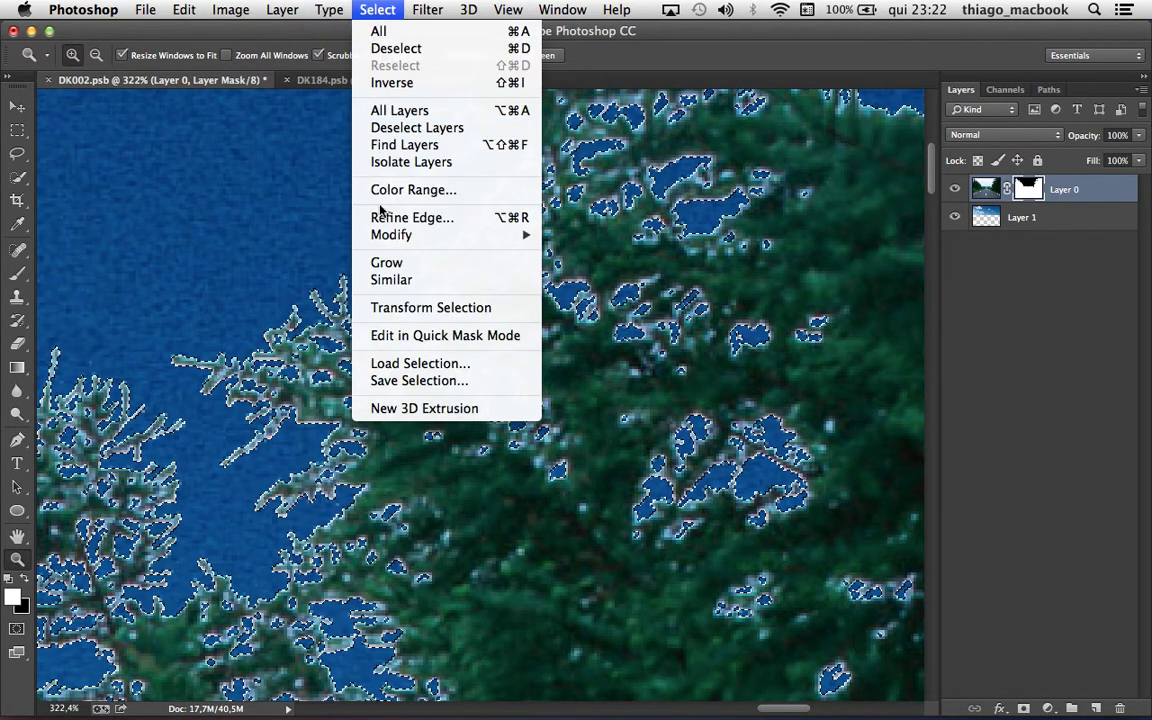
mouse_move(391, 234)
click(610, 287)
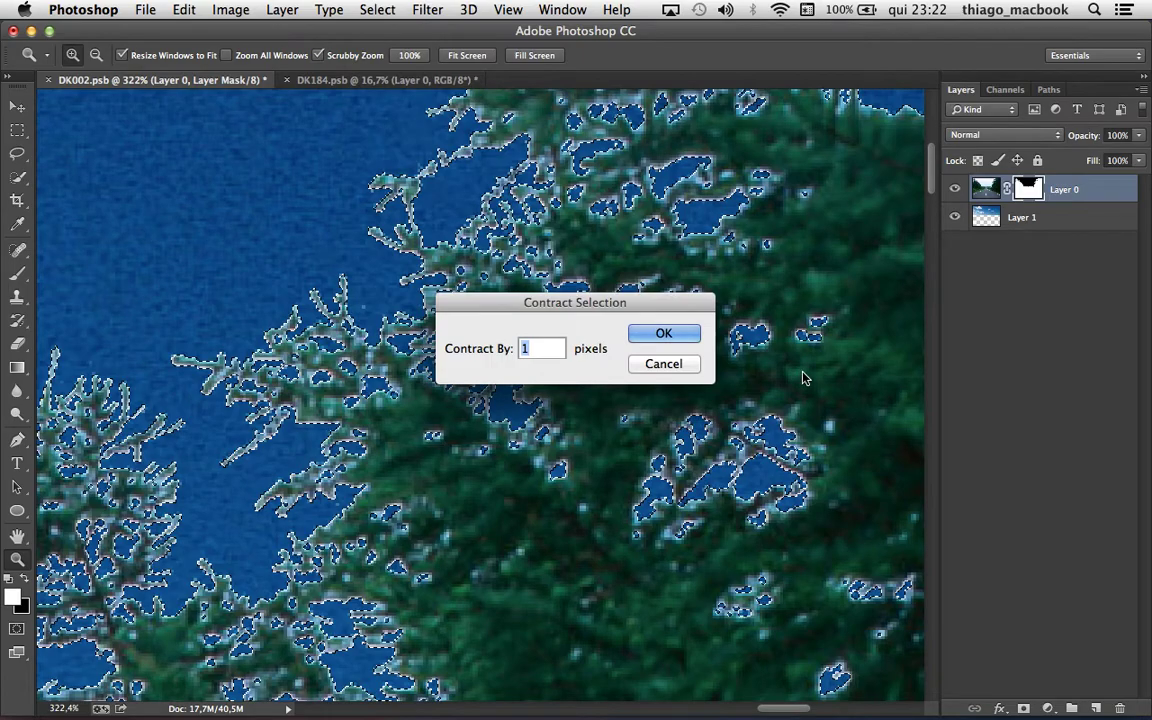
click(664, 334)
drag(354, 347, 485, 253)
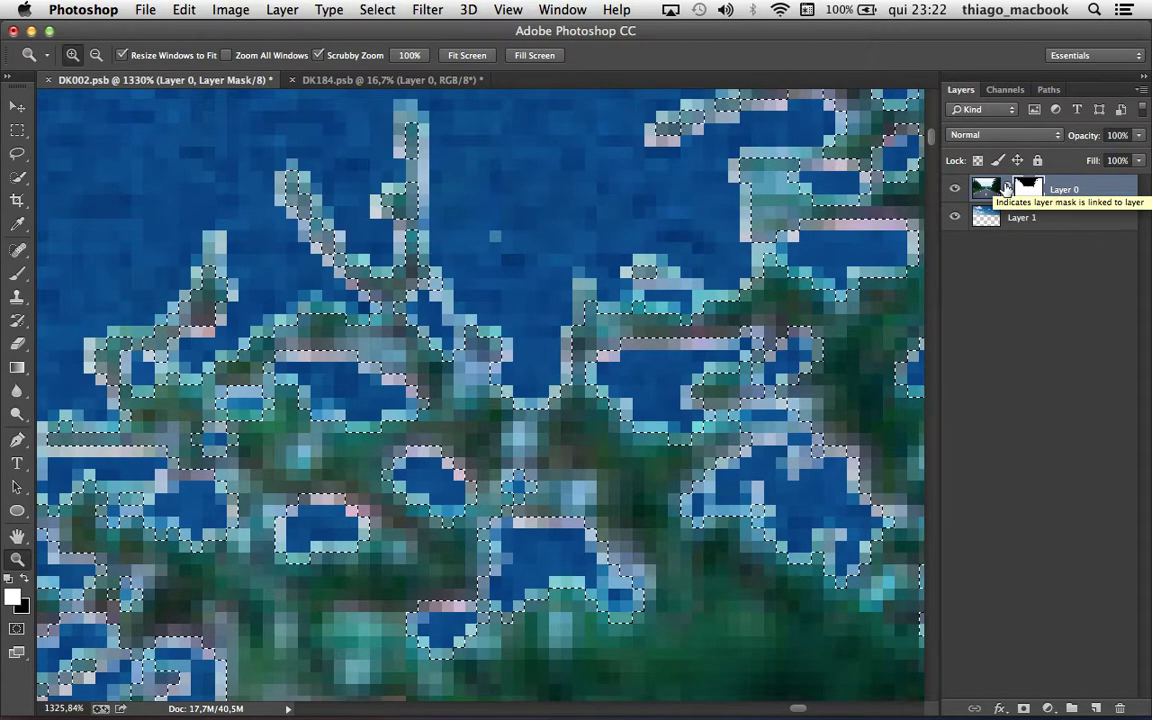
key(super+h)
key(super+0)
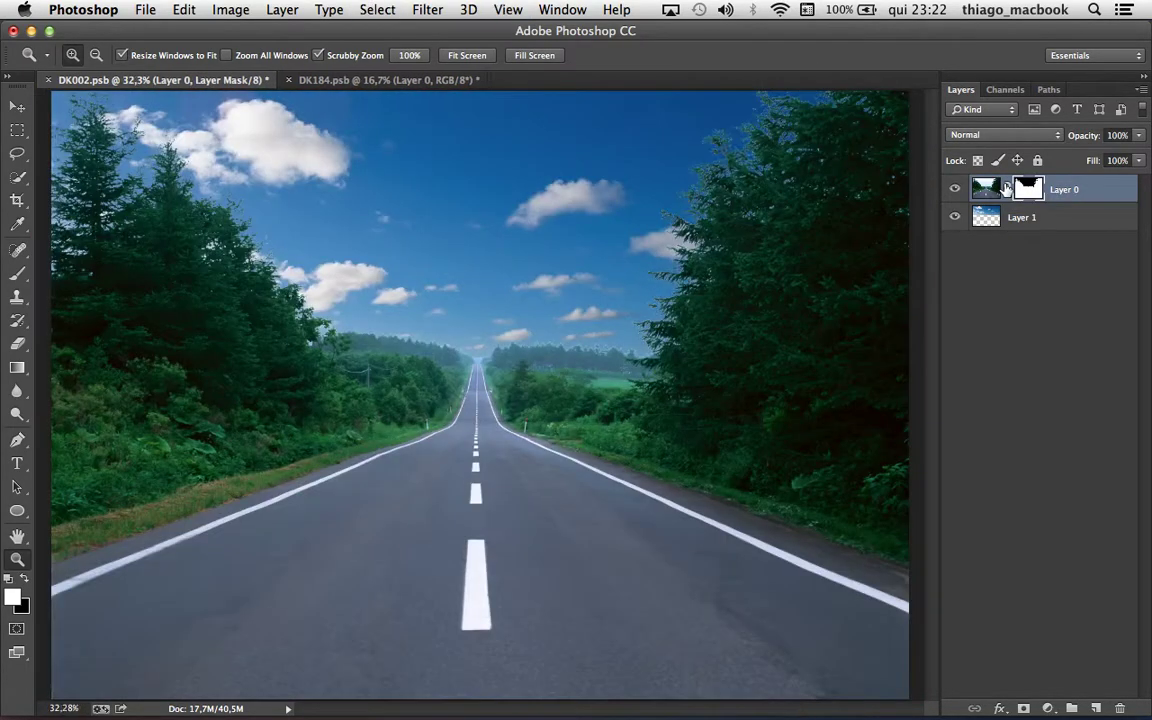
Step: Add a Curves adjustment above Layer 1 and raise its midpoint to brighten the sky
drag(765, 116, 770, 122)
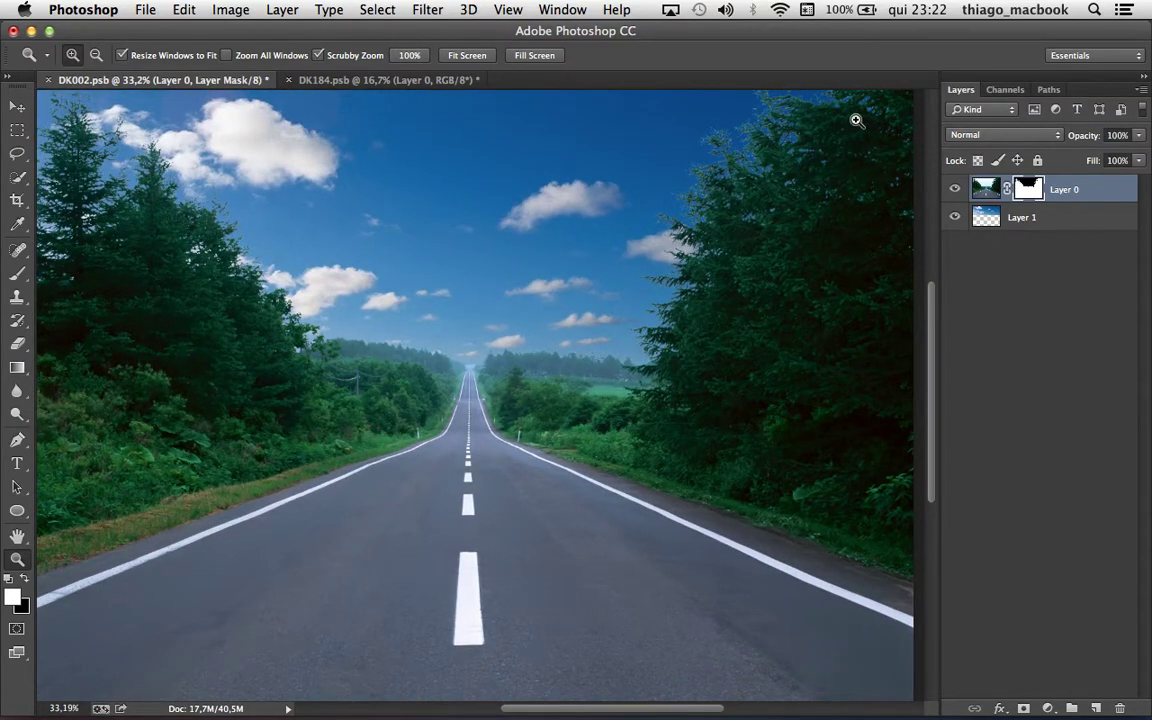
drag(857, 118, 863, 120)
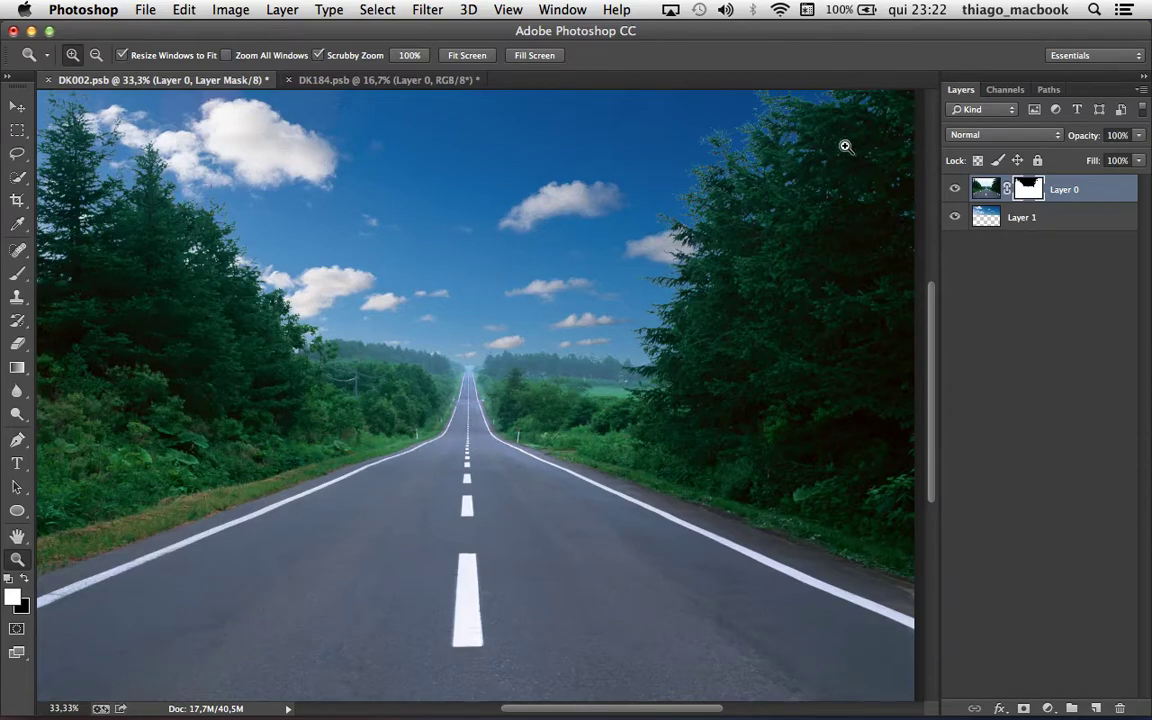
click(1055, 218)
click(1045, 708)
click(966, 457)
drag(888, 336, 880, 313)
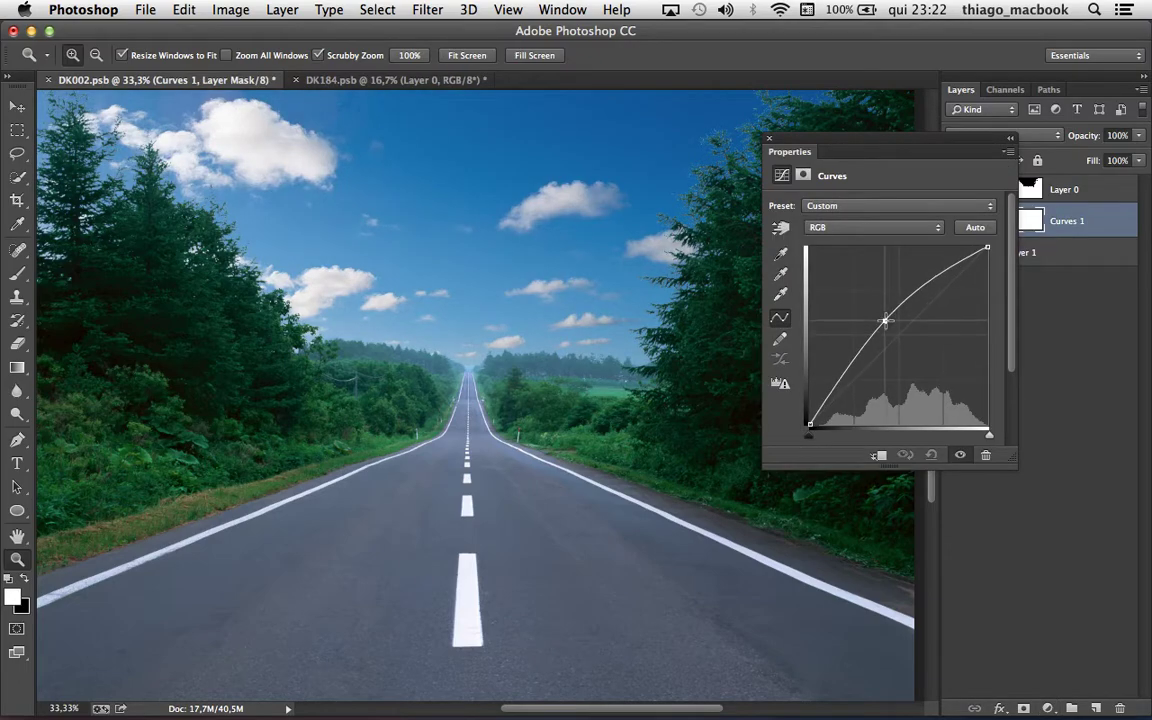
drag(790, 150, 671, 307)
mouse_move(730, 141)
mouse_down()
mouse_move(855, 113)
mouse_move(784, 121)
mouse_up()
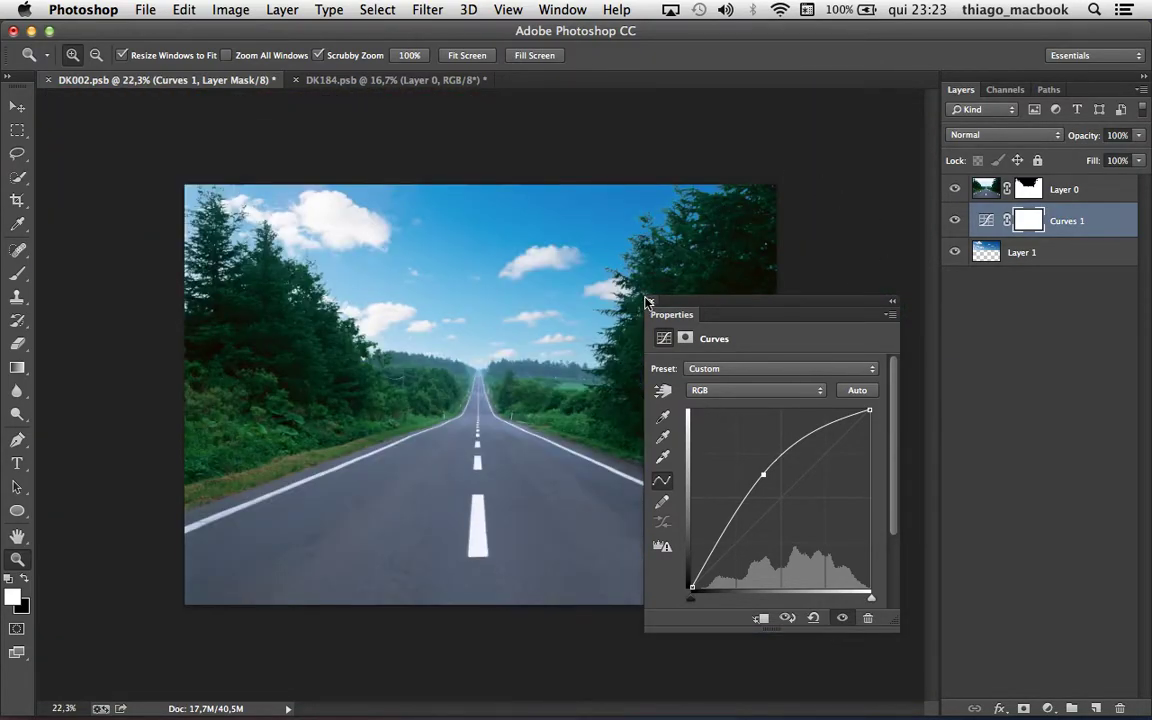
click(646, 300)
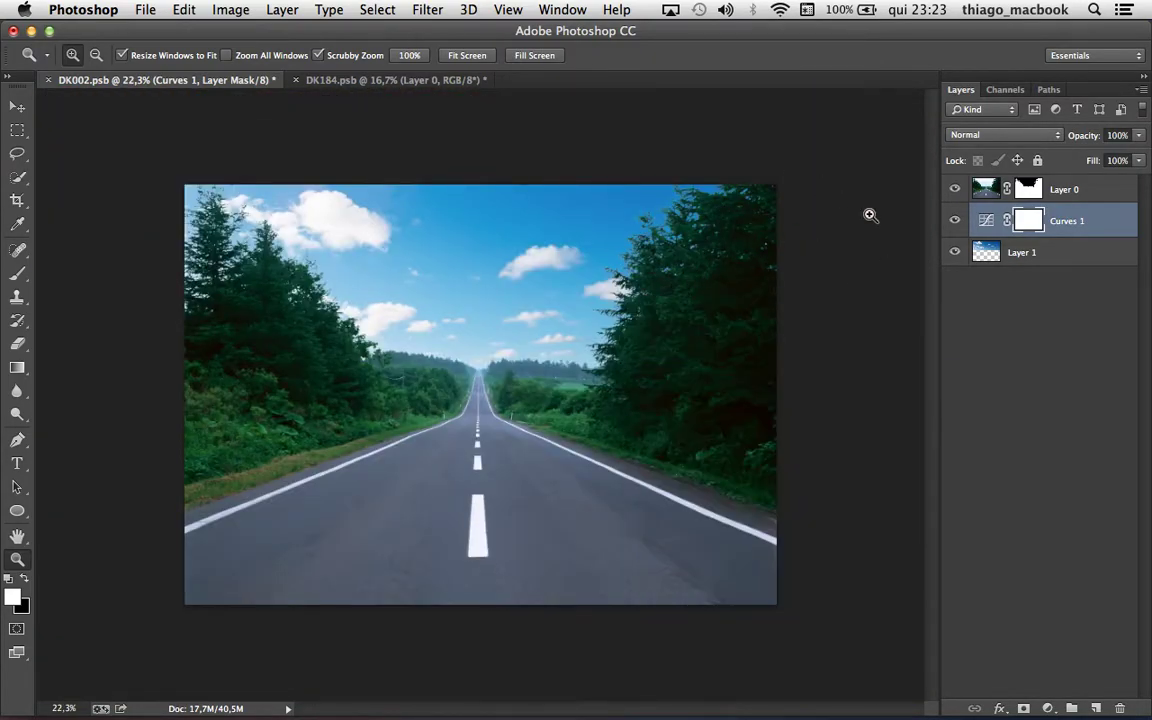
Step: Add a brightening Curves 2 adjustment above Layer 0 and clip it to that layer
click(1081, 184)
click(1047, 709)
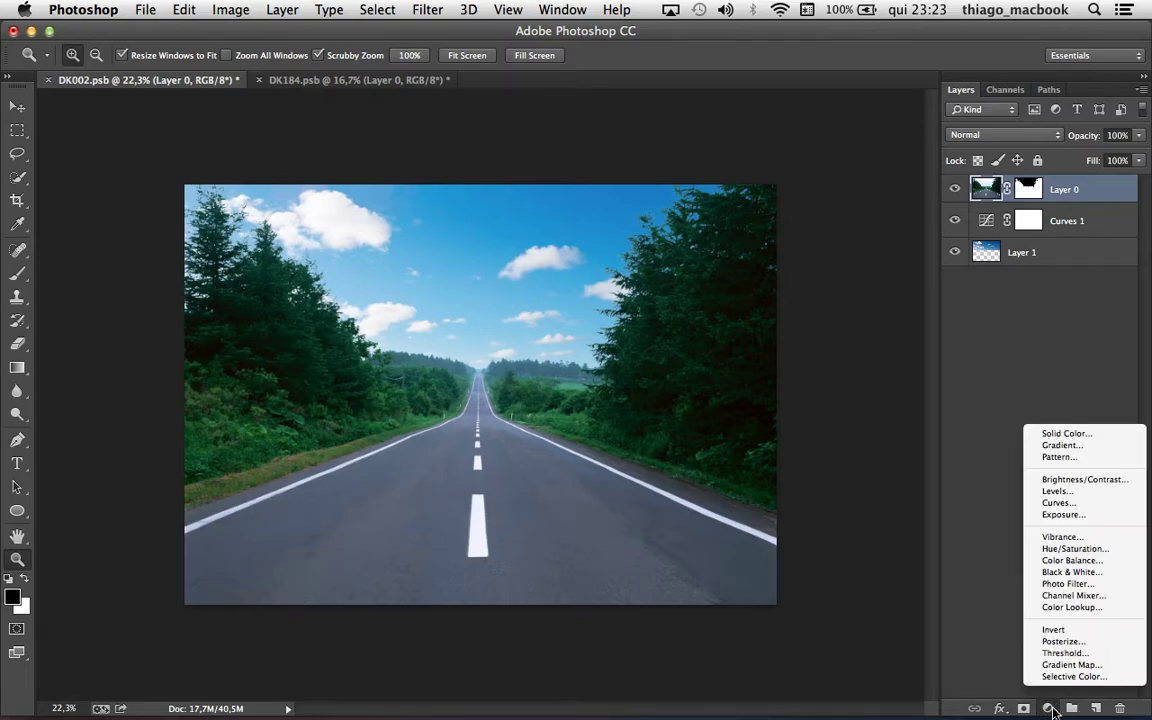
click(1059, 503)
click(788, 489)
drag(788, 489, 780, 468)
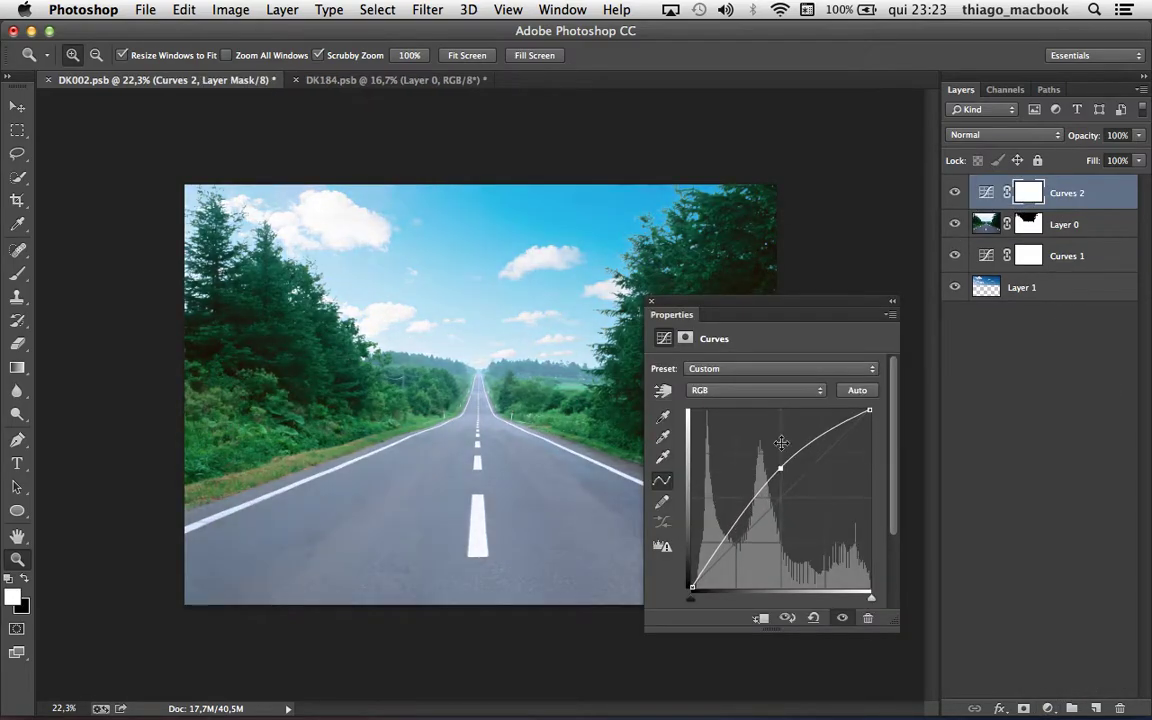
drag(730, 310, 588, 402)
key(alt)
alt+click(1077, 207)
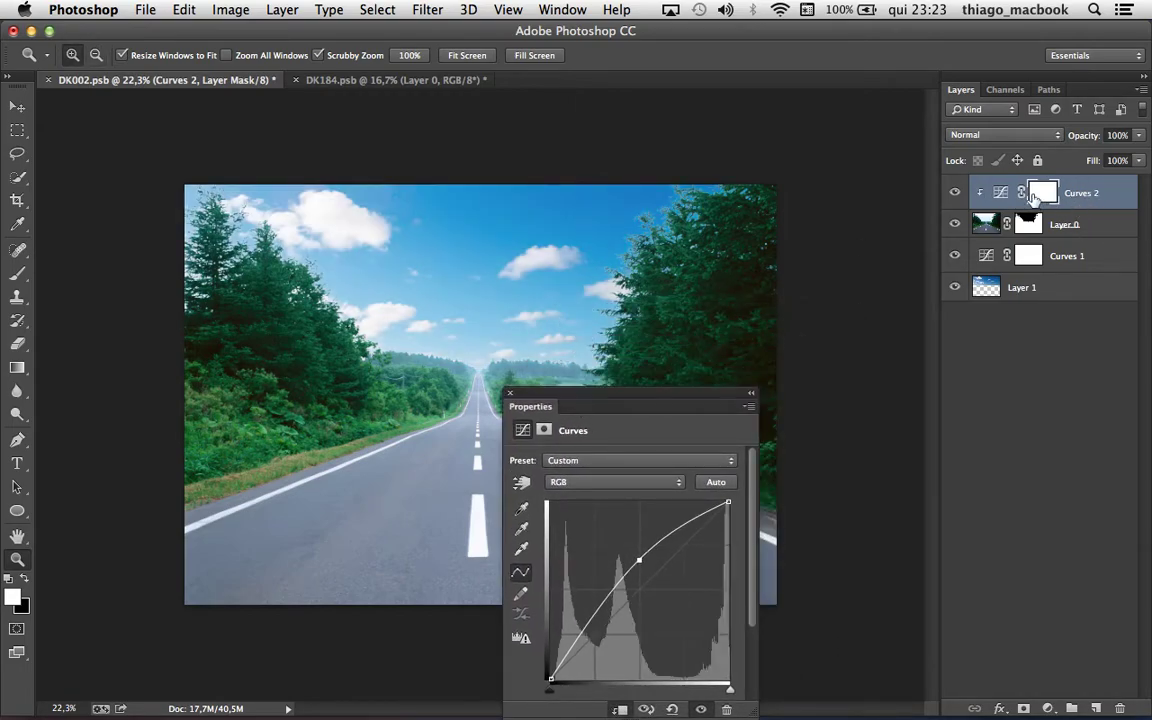
Step: Fine-tune the Curves 2 curve, comparing before and after, to brighten the shadows slightly
click(952, 192)
click(1000, 192)
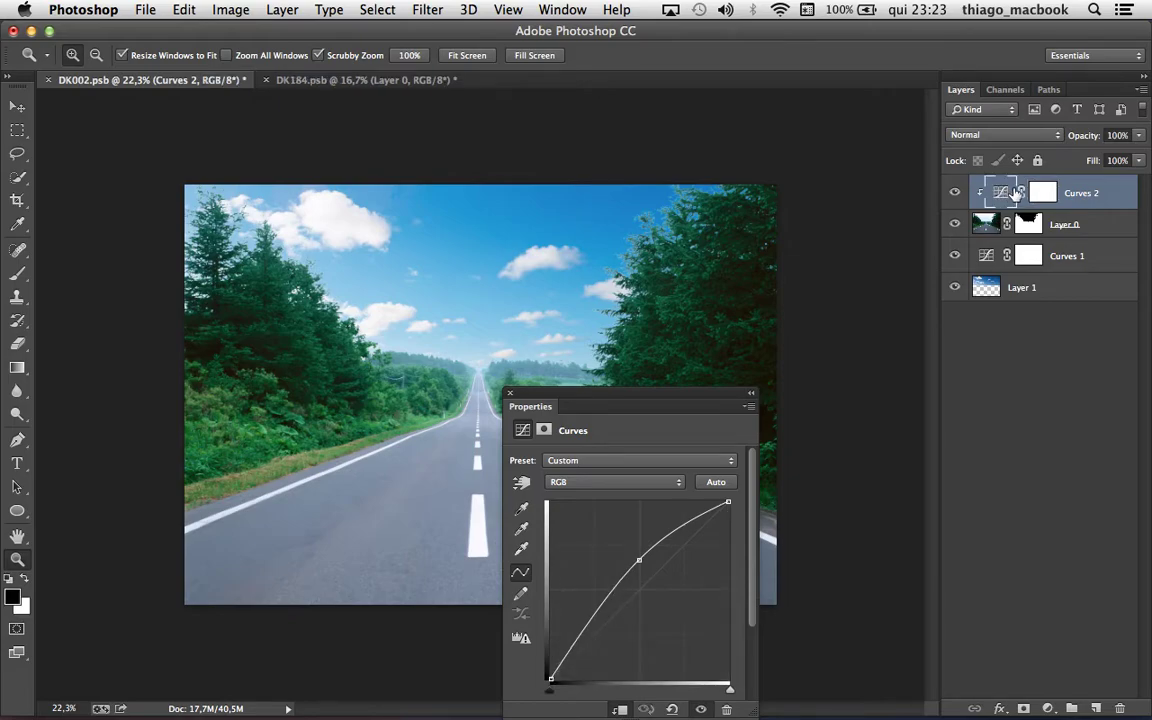
drag(648, 570, 649, 573)
drag(729, 505, 762, 489)
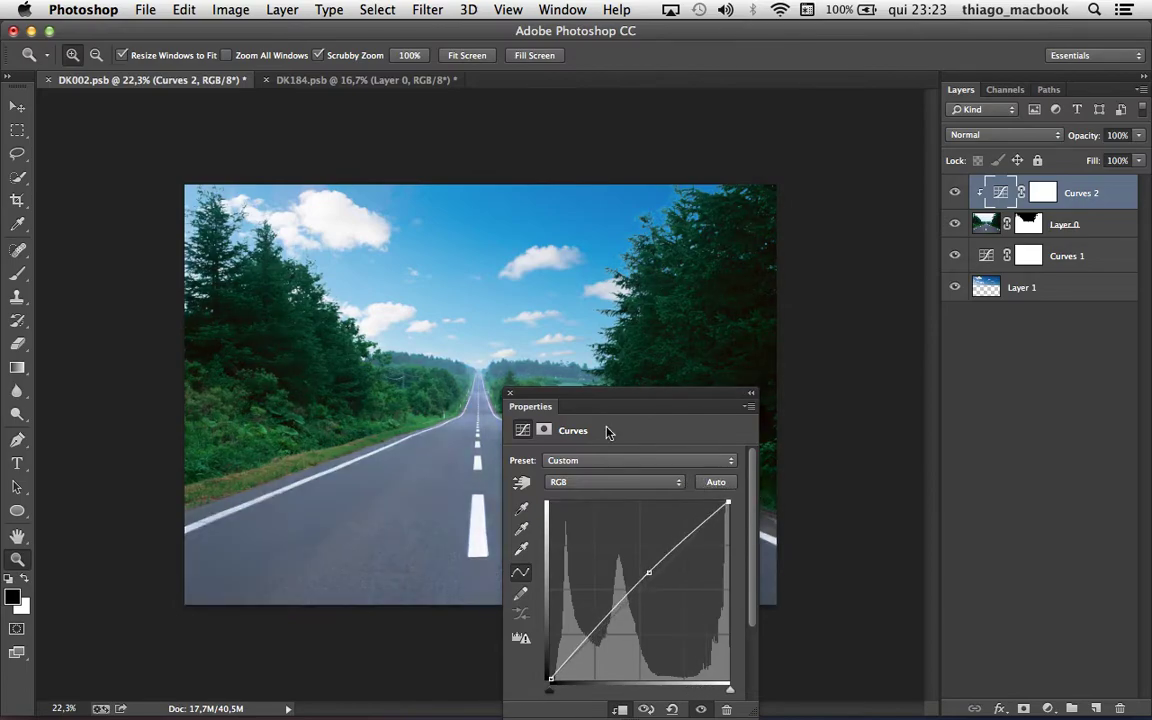
drag(595, 396, 1036, 390)
drag(1087, 566, 1090, 561)
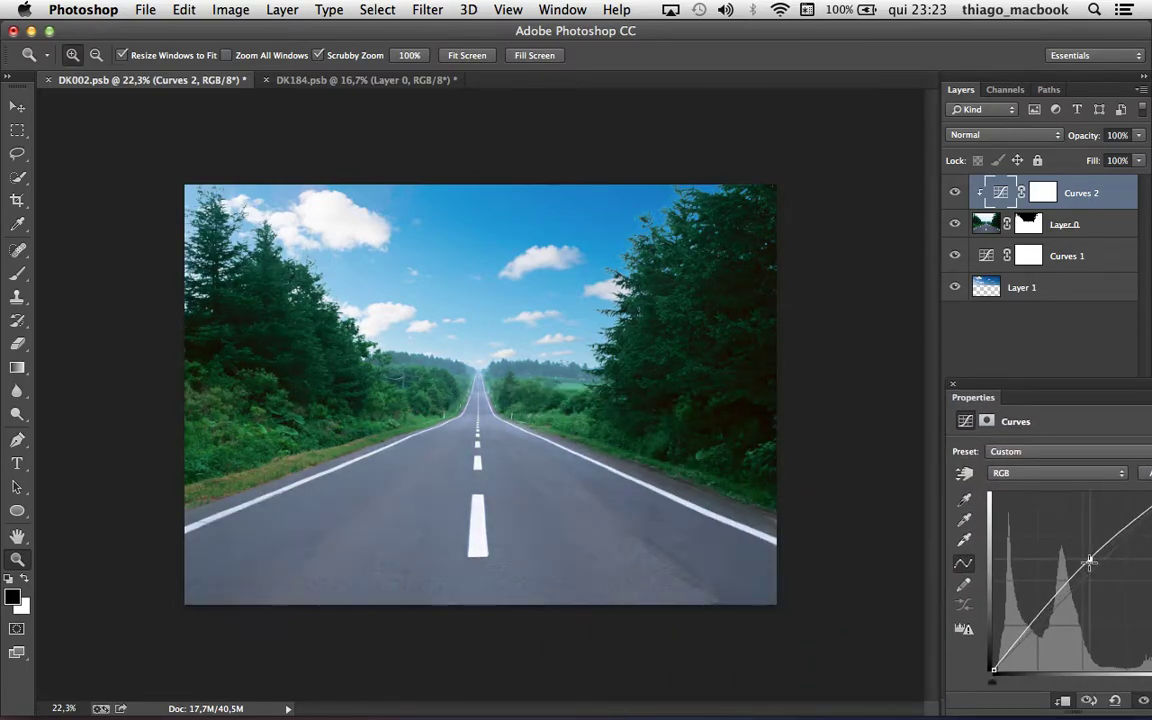
drag(1027, 630, 1028, 622)
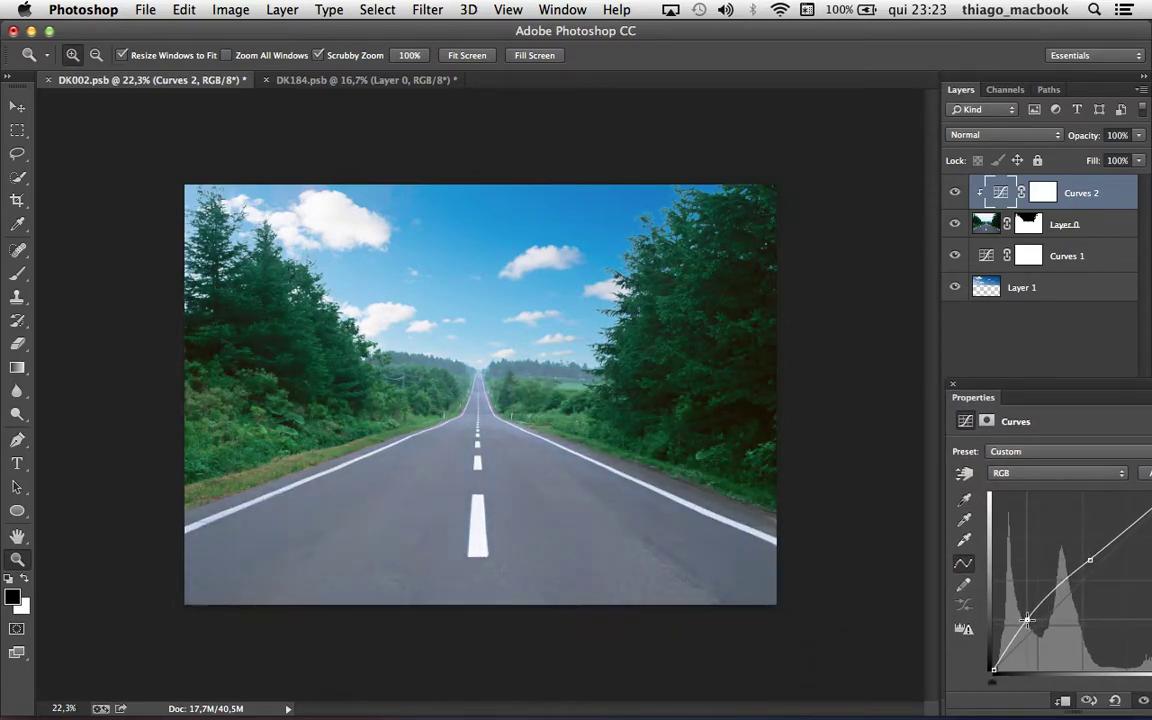
click(950, 386)
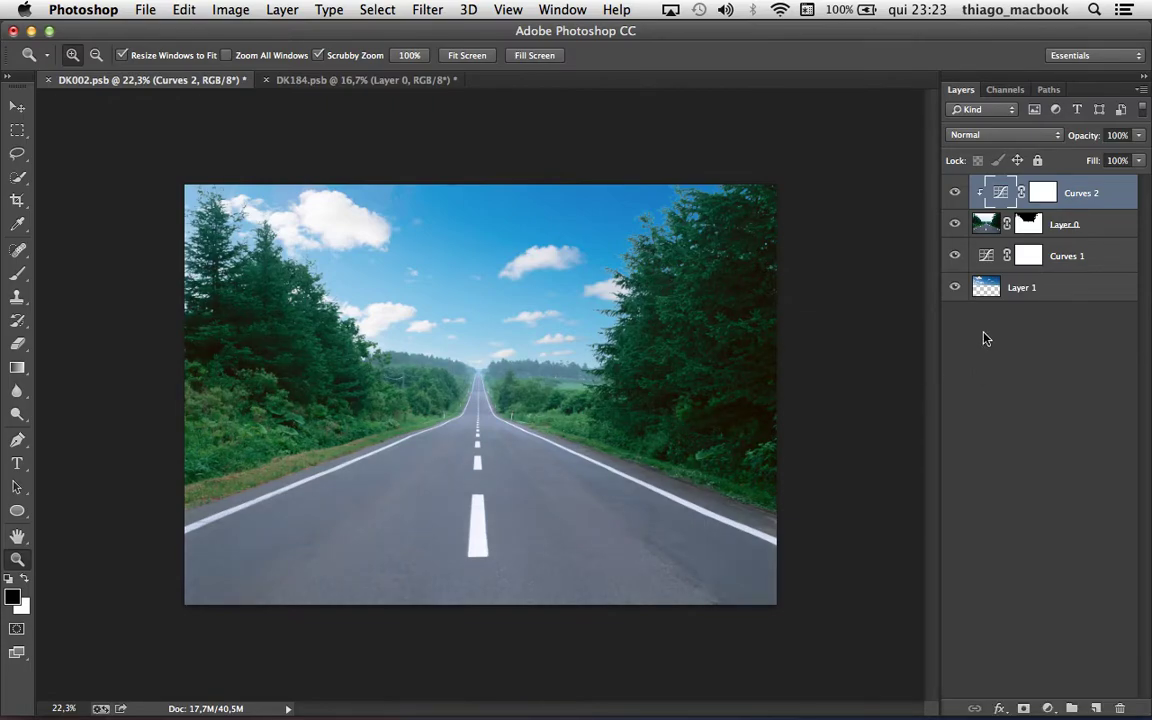
Step: Lift Curves 1's black point and nudge its midtones slightly brighter
click(954, 258)
click(1019, 287)
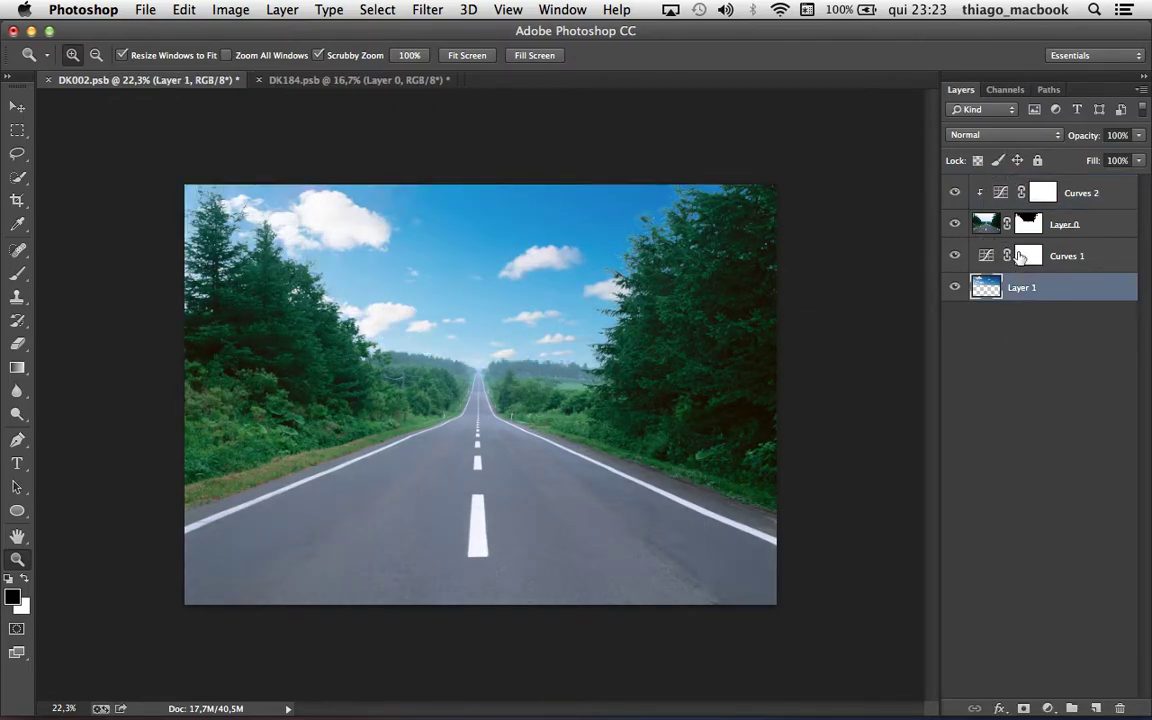
click(1025, 258)
double_click(986, 257)
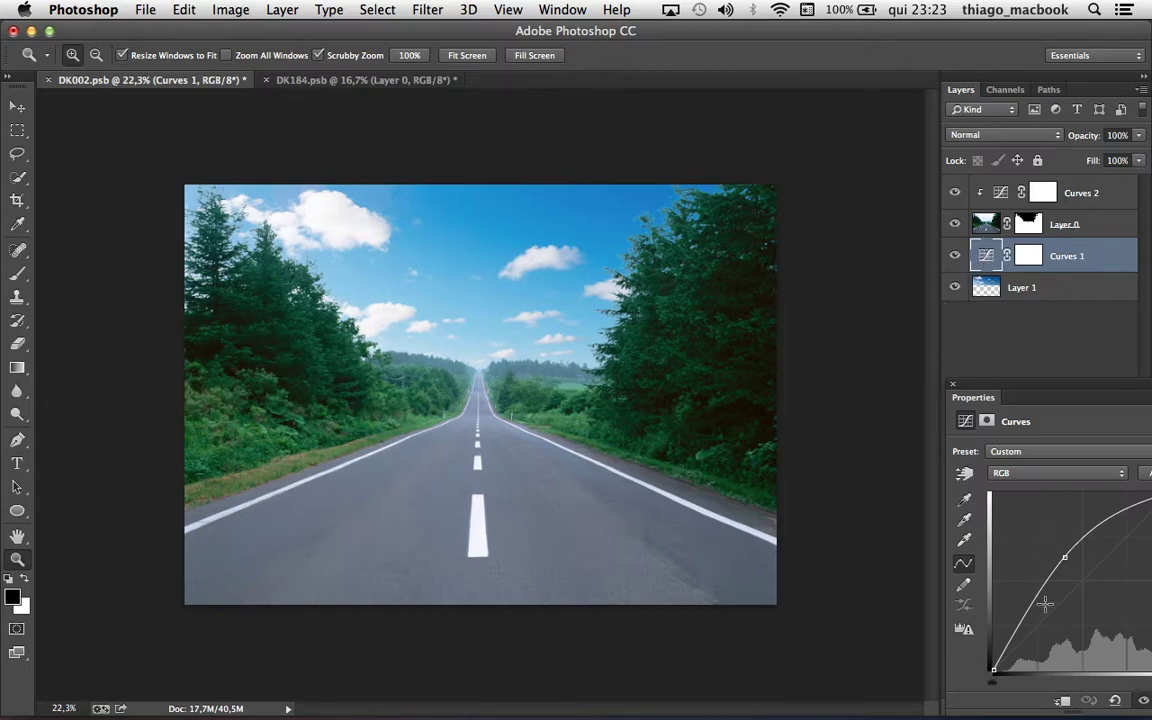
mouse_move(993, 669)
mouse_down()
mouse_move(990, 642)
mouse_move(993, 669)
mouse_up()
drag(1066, 560, 1066, 555)
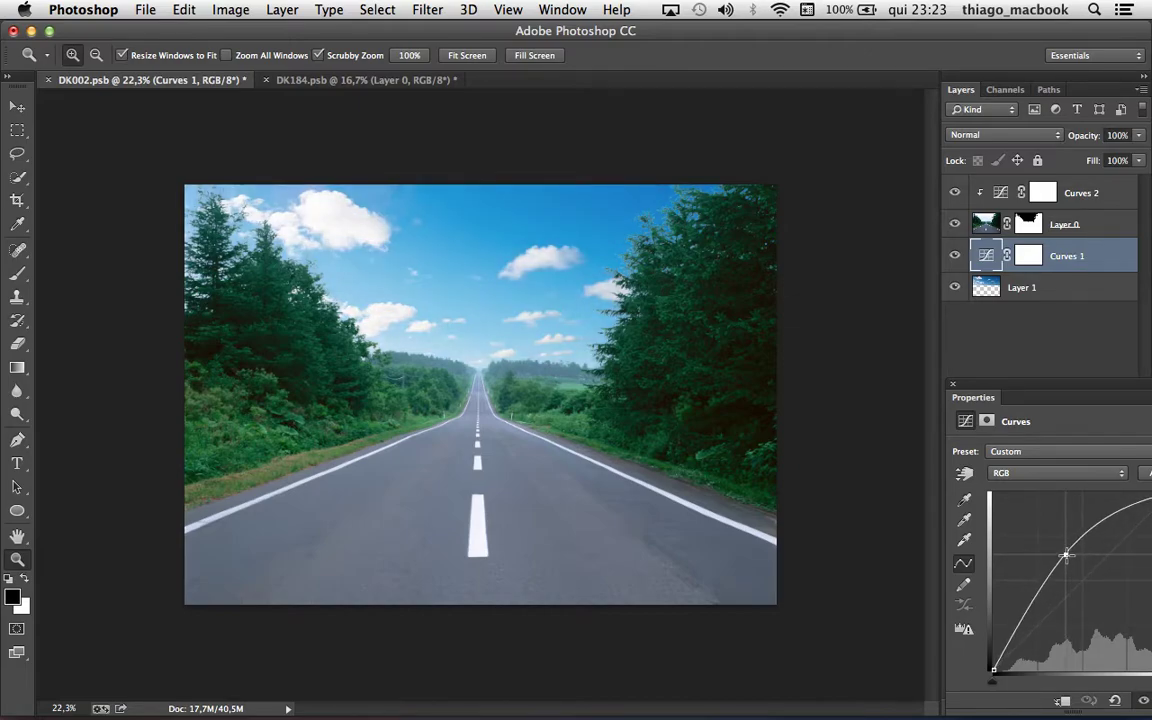
click(978, 215)
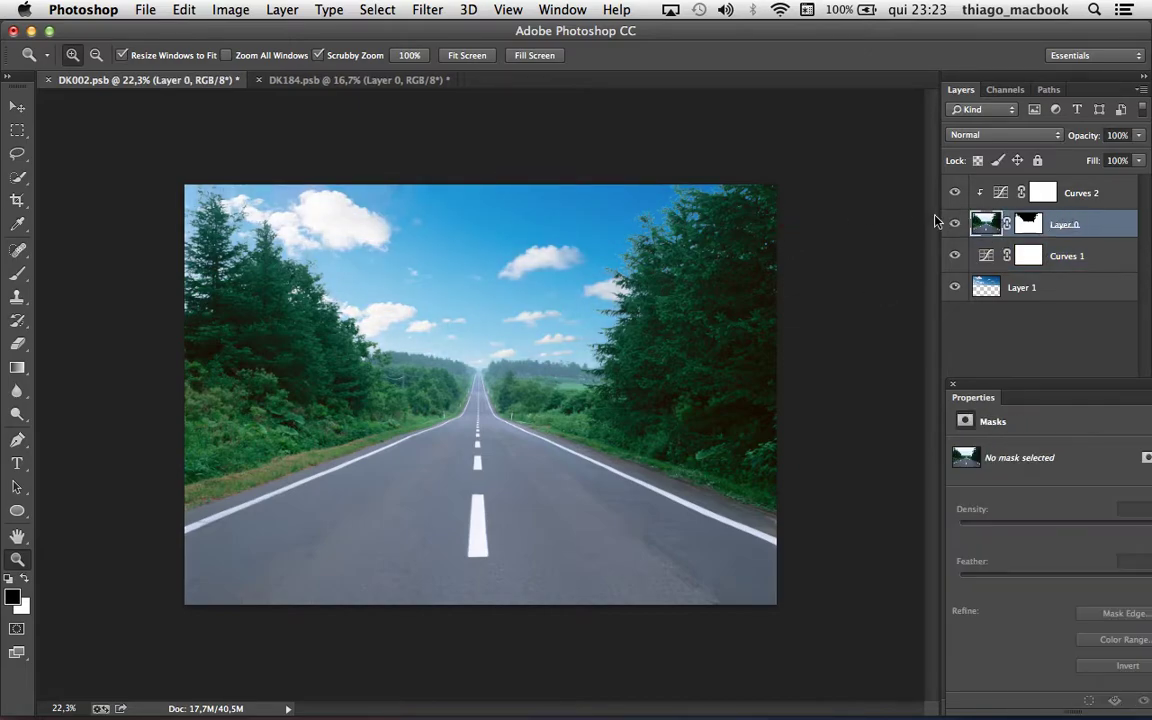
Step: Duplicate Layer 0, disable the original's mask and set its blend mode to Multiply
key(super+j)
click(1030, 252)
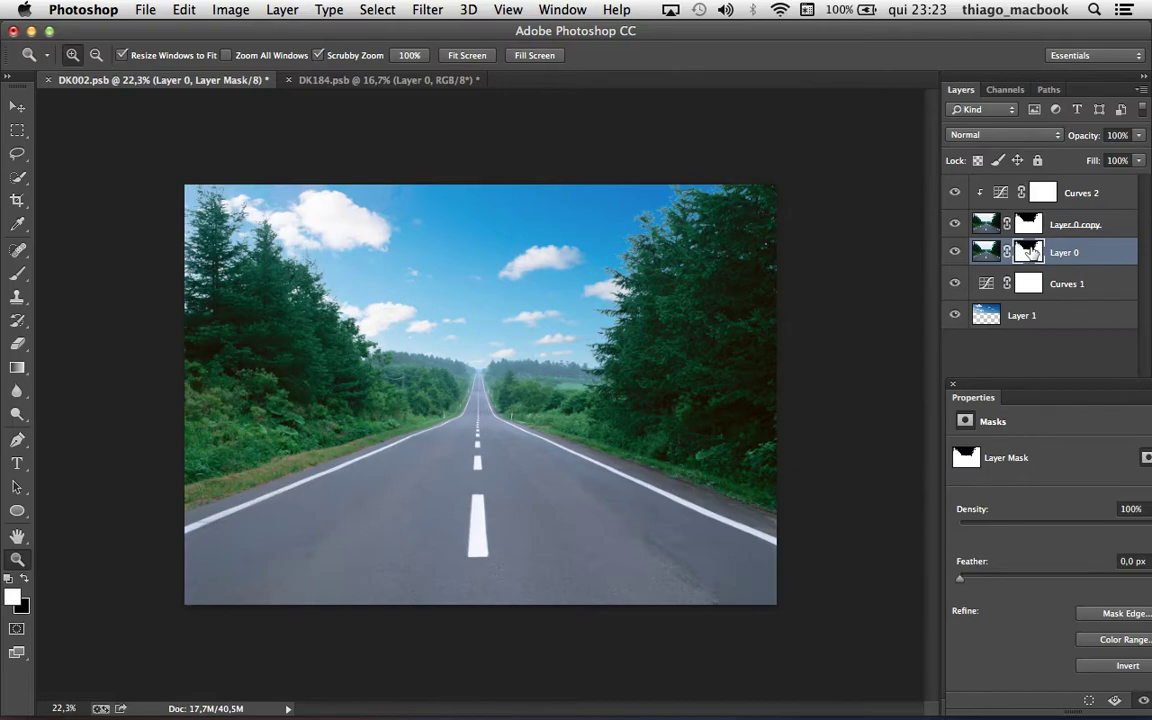
click(987, 135)
click(962, 181)
Step: Apply a 3.0 pixel Gaussian Blur to the Layer 0 copy's mask
drag(668, 208, 738, 330)
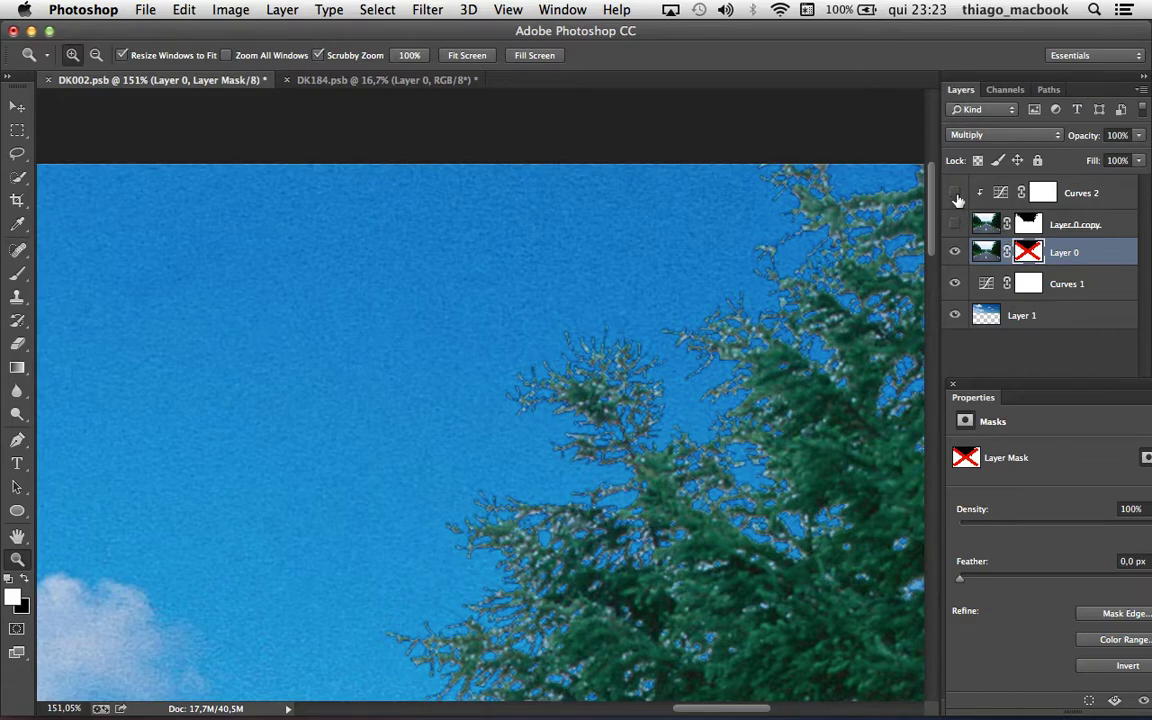
click(956, 195)
click(954, 192)
click(1028, 224)
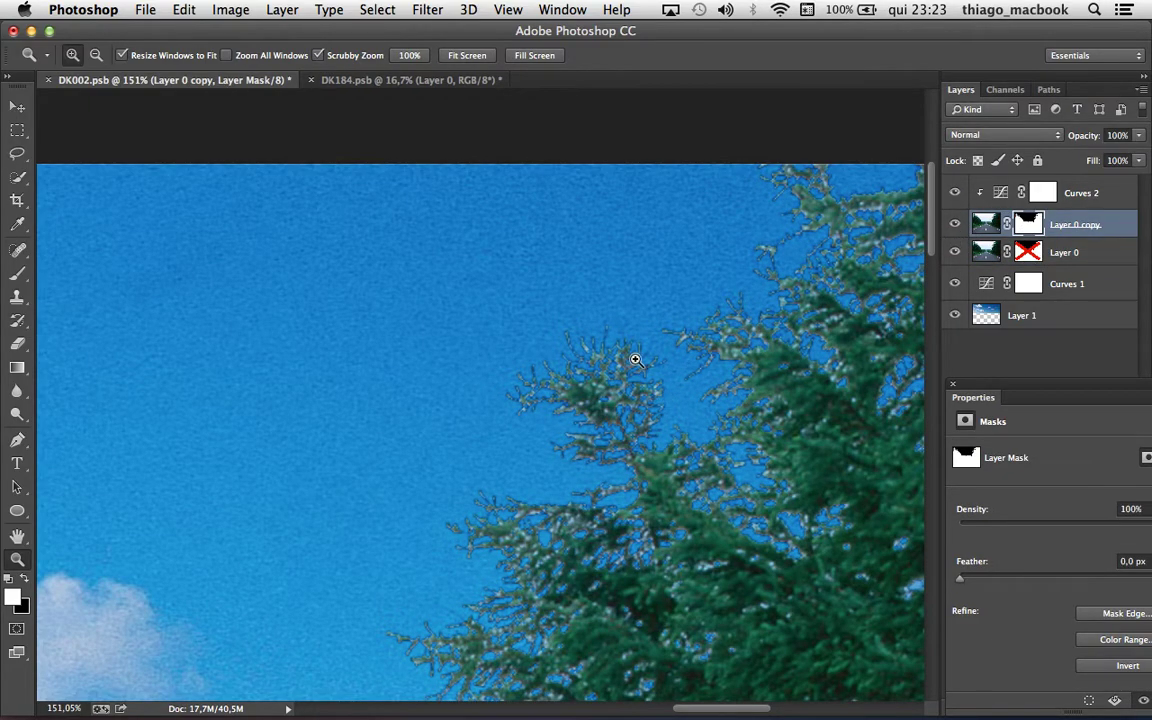
drag(635, 359, 718, 350)
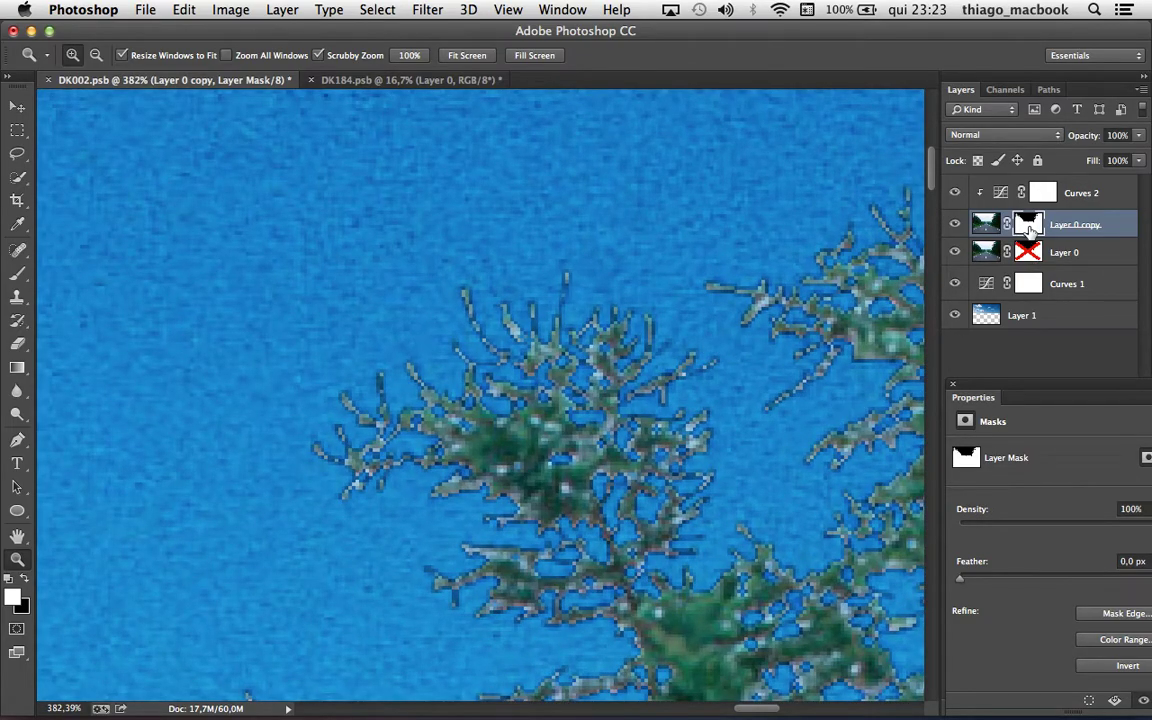
click(377, 10)
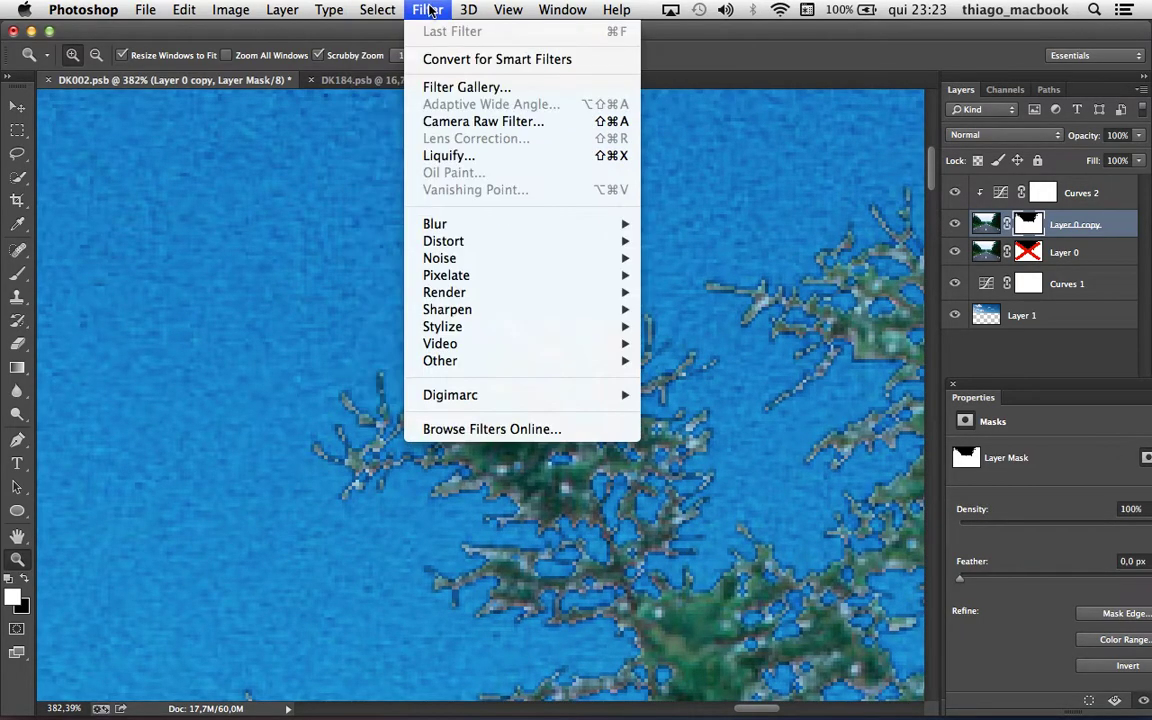
click(665, 335)
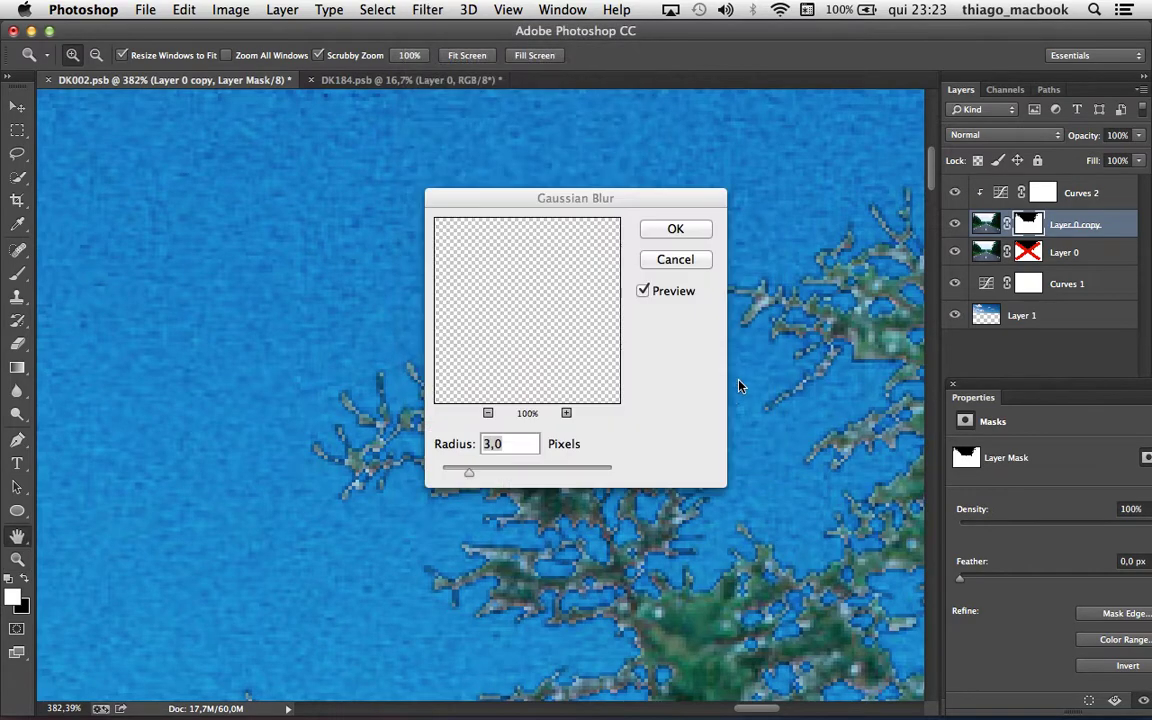
click(675, 229)
Step: Tighten the copy's mask with a Levels midtone of 0.32, then fit the image on screen
drag(709, 403, 602, 429)
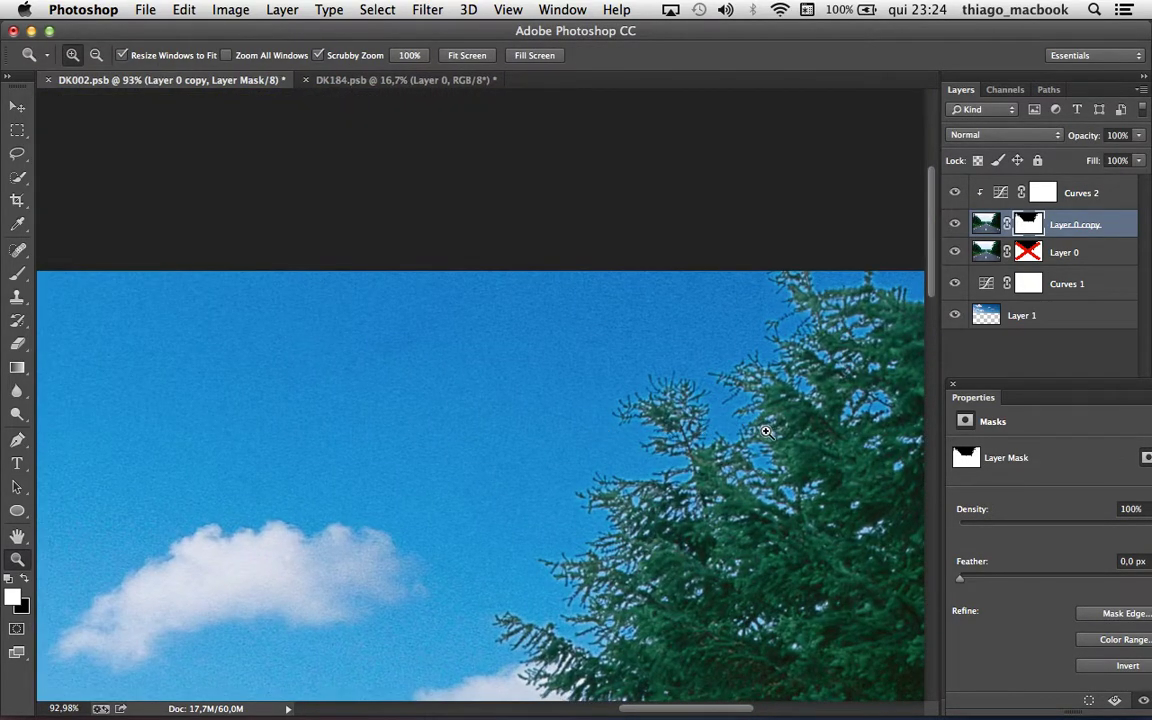
drag(691, 389, 810, 419)
key(ctrl+l)
drag(860, 373, 920, 373)
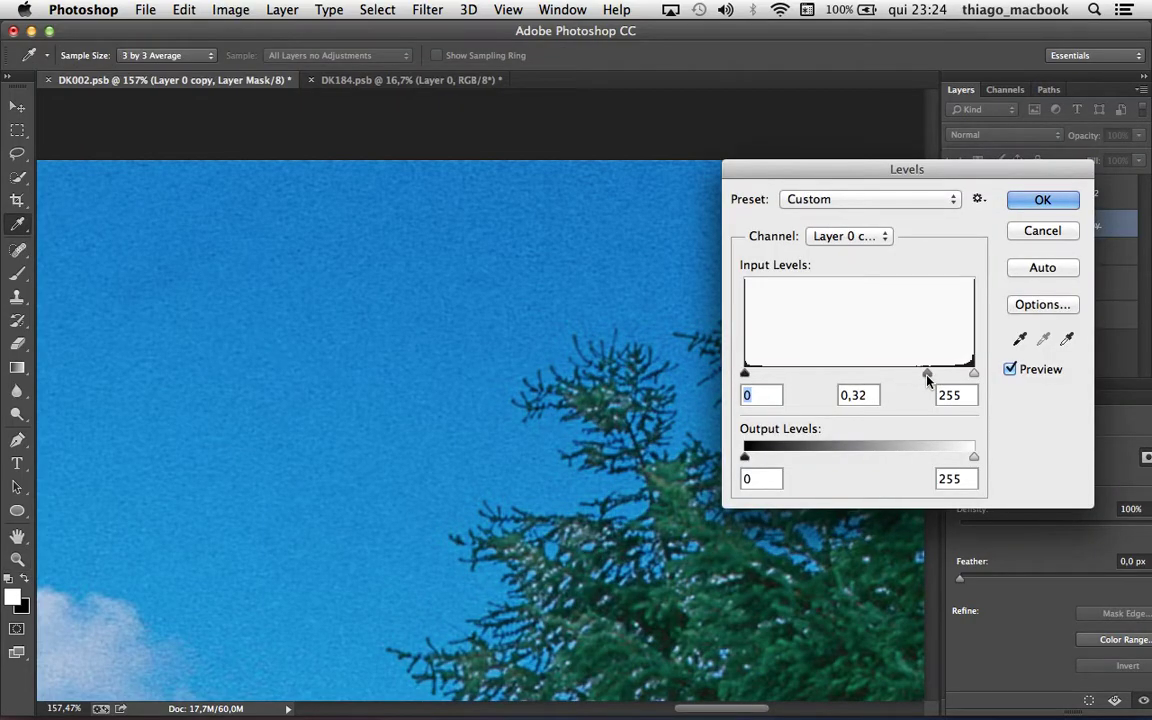
key(Return)
key(z)
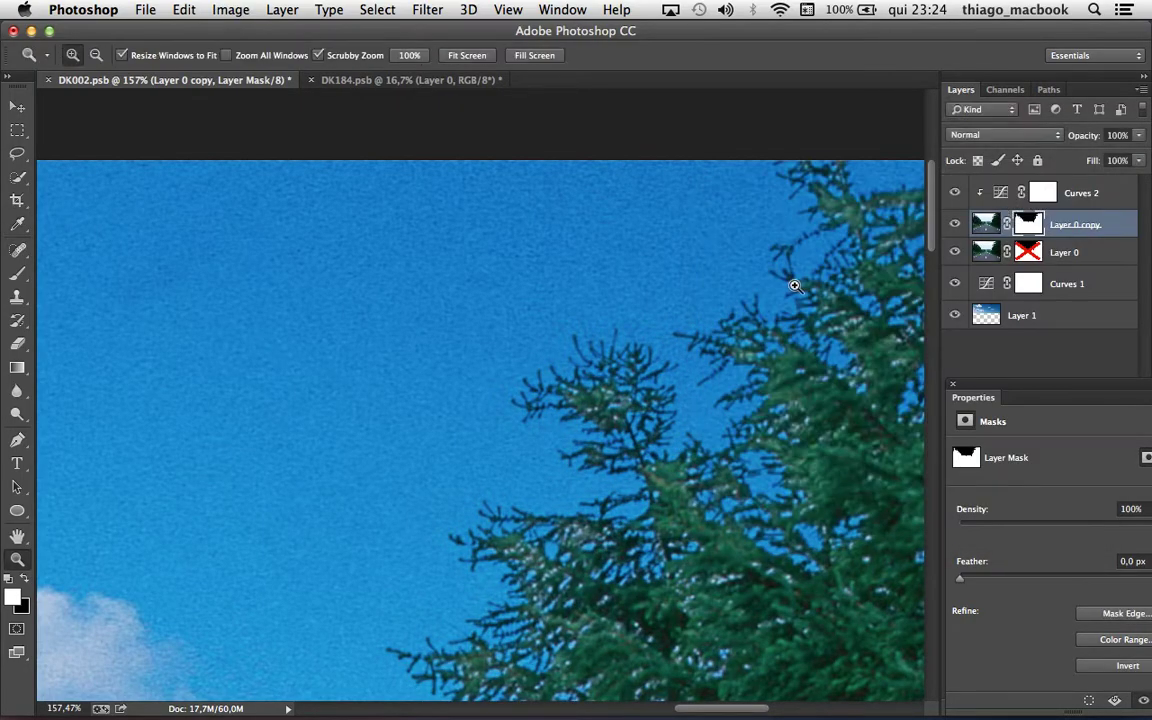
key(ctrl+0)
Step: Compare the cloud layer and Curves adjustments by toggling them, reviewing the Curves 2 settings
mouse_move(268, 231)
mouse_down()
mouse_move(404, 206)
mouse_move(411, 193)
mouse_move(860, 230)
mouse_up()
alt+click(956, 316)
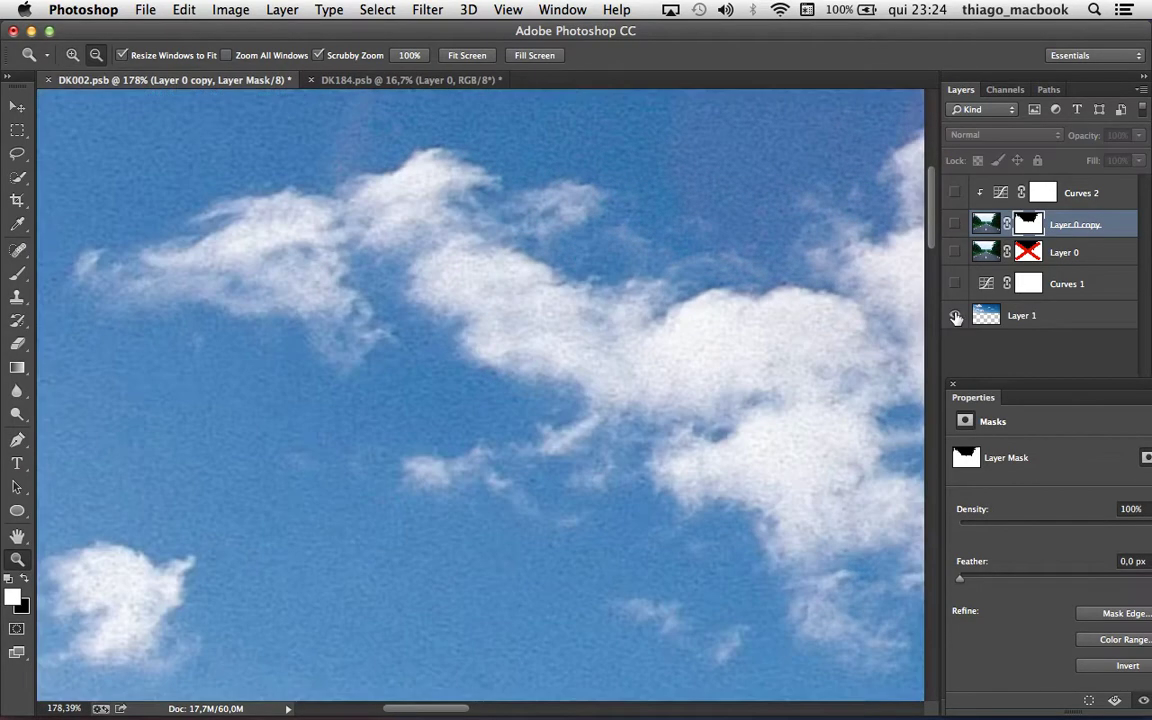
drag(955, 330, 949, 197)
mouse_move(738, 200)
mouse_down()
mouse_move(727, 239)
mouse_move(683, 239)
mouse_up()
click(1033, 315)
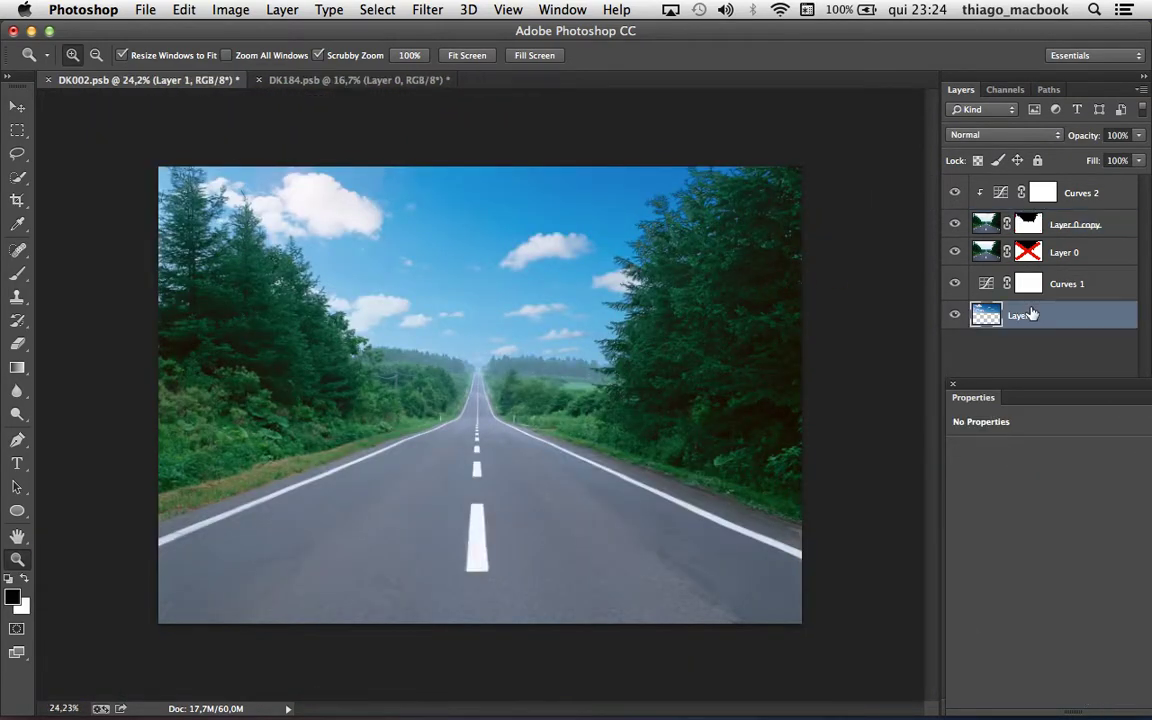
click(953, 284)
click(1062, 200)
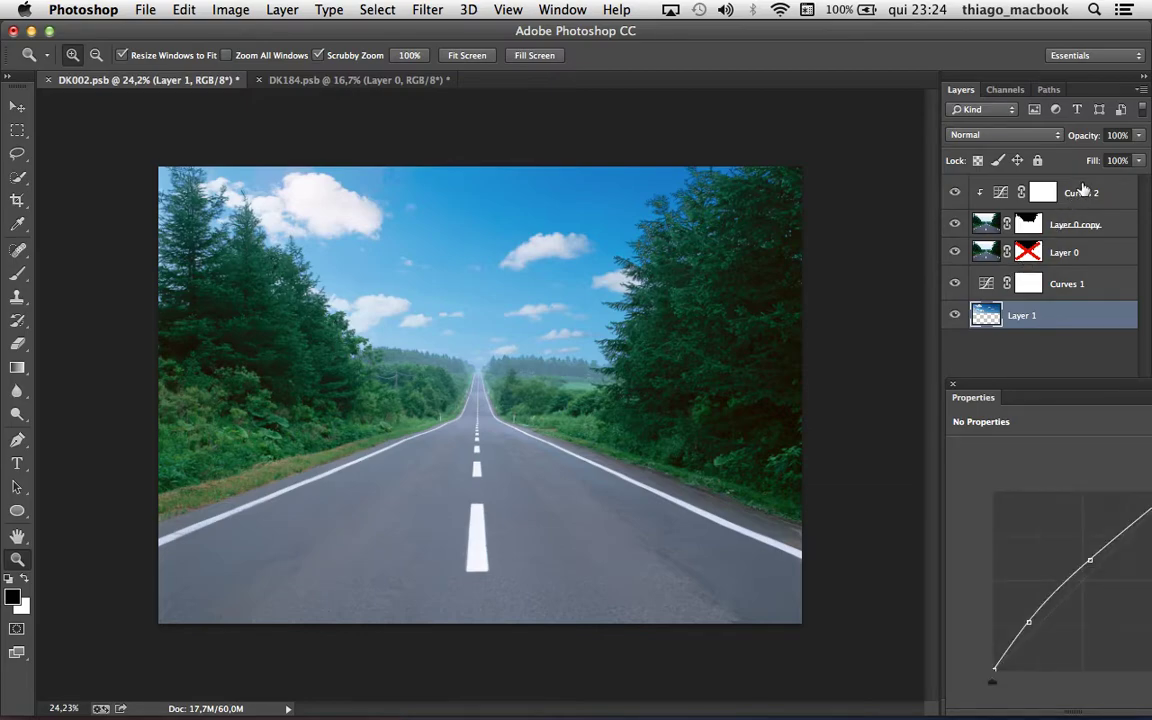
click(953, 387)
Step: Hide all layers except Layer 0 and view its Blue channel alone
click(995, 318)
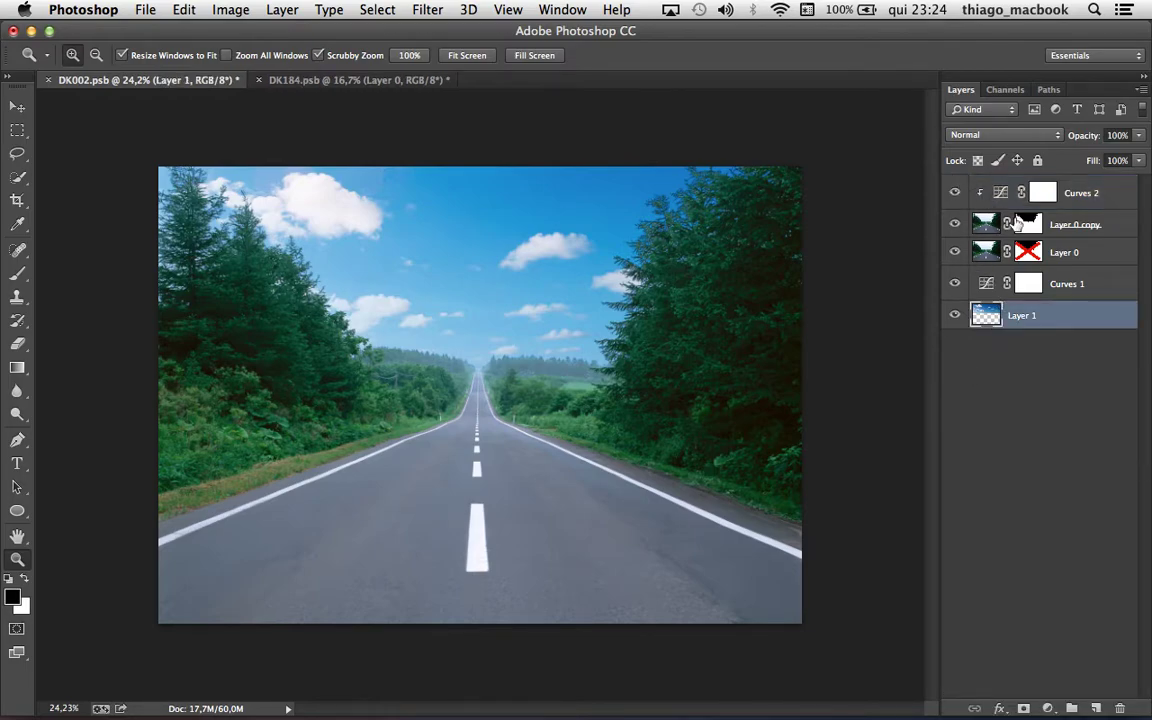
drag(954, 222, 954, 315)
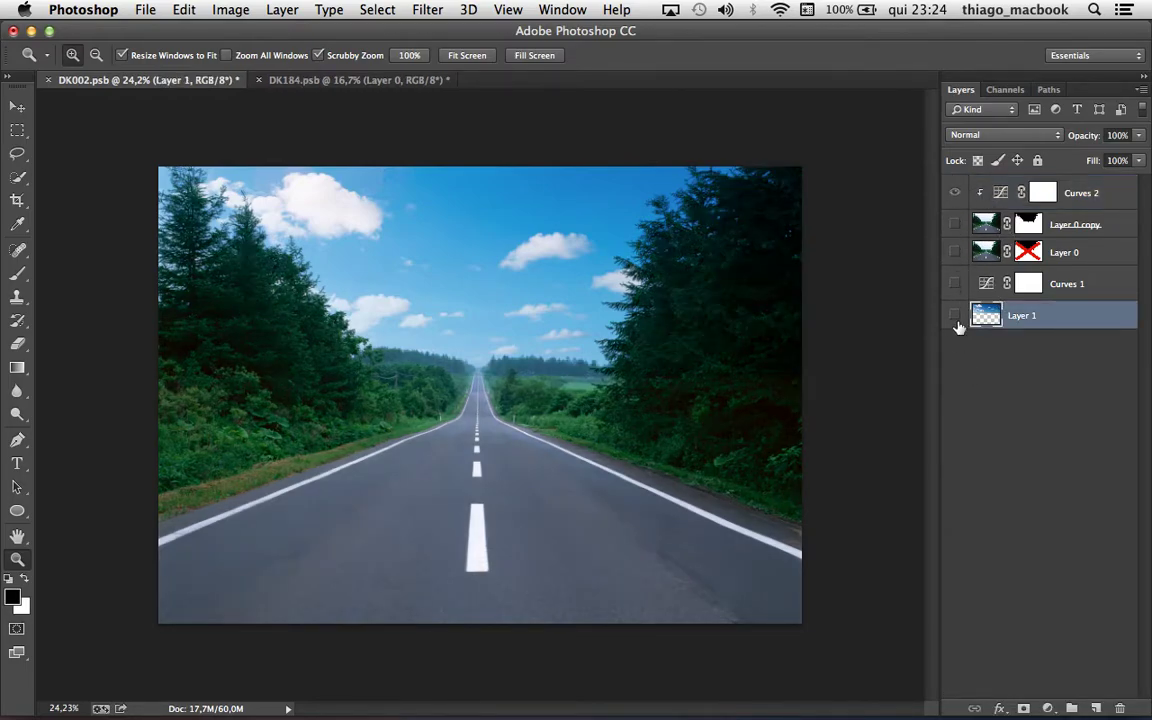
click(954, 252)
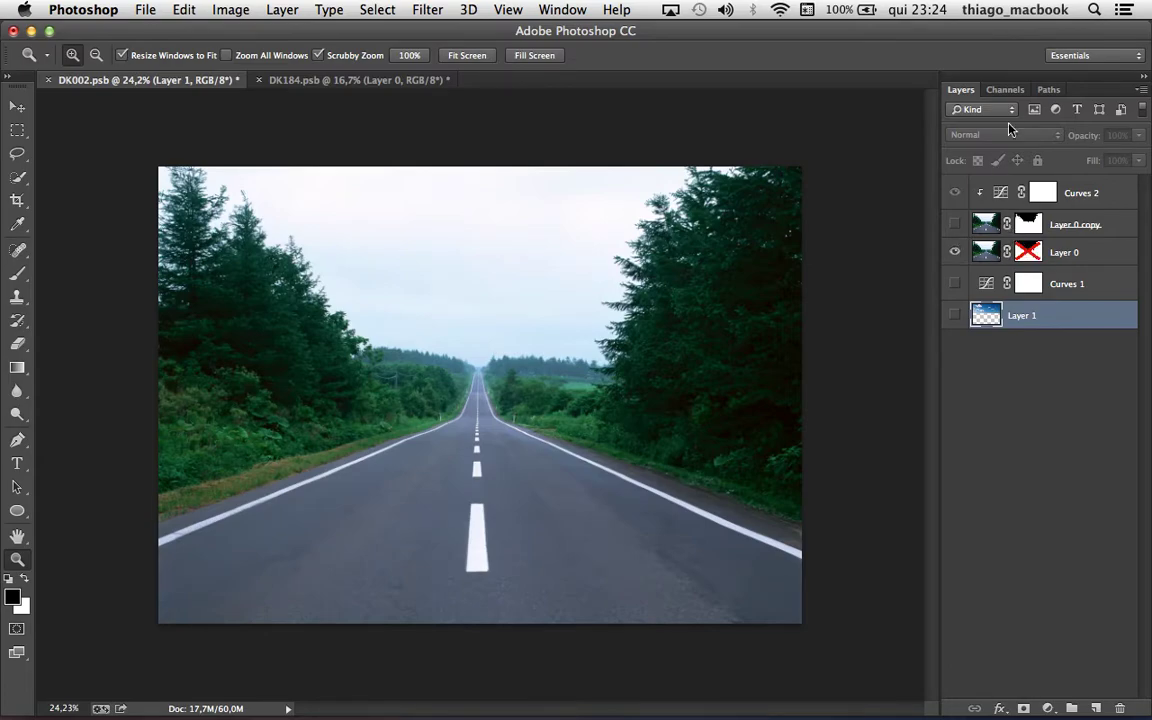
click(1005, 91)
key(super+5)
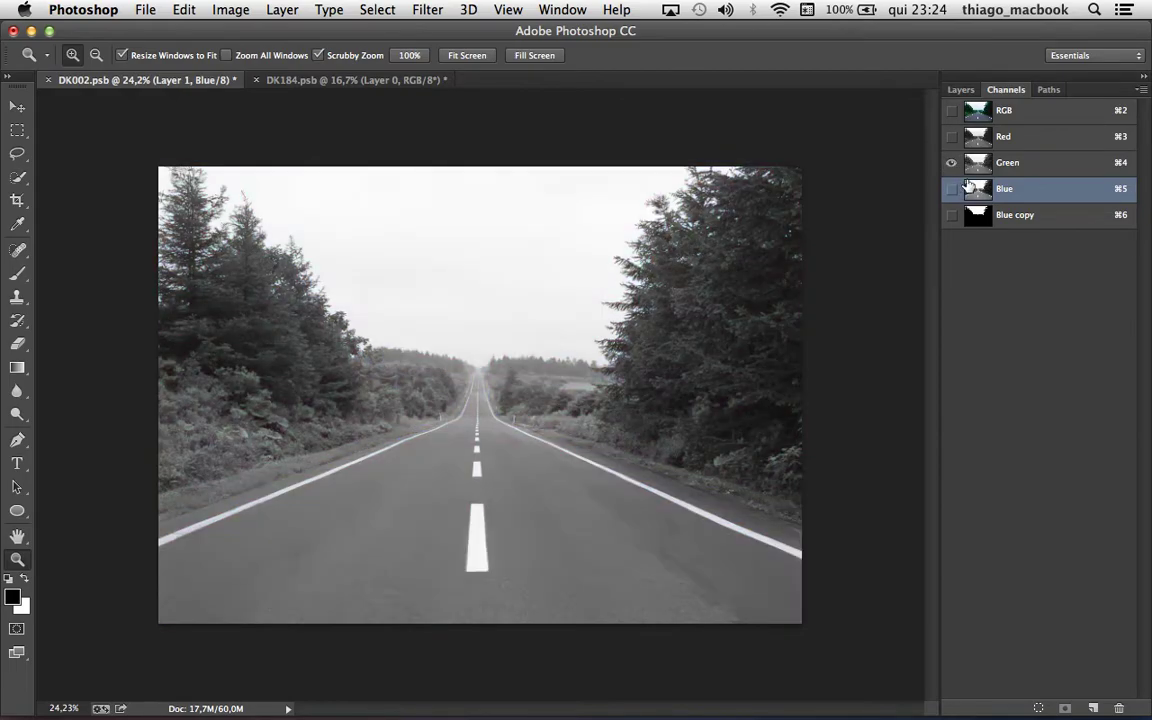
Step: Compare the Red, Green and Blue channels, then duplicate Blue as Blue copy 2
click(998, 163)
click(951, 136)
click(951, 162)
click(951, 189)
click(951, 137)
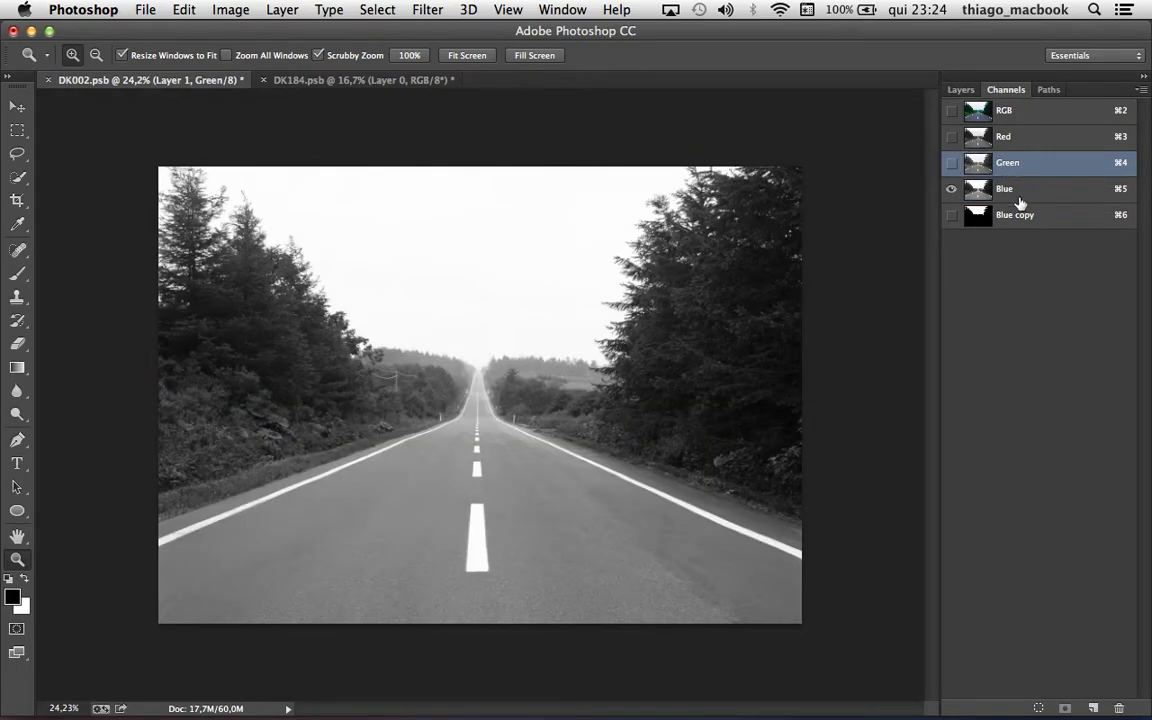
click(1008, 192)
right_click(1027, 197)
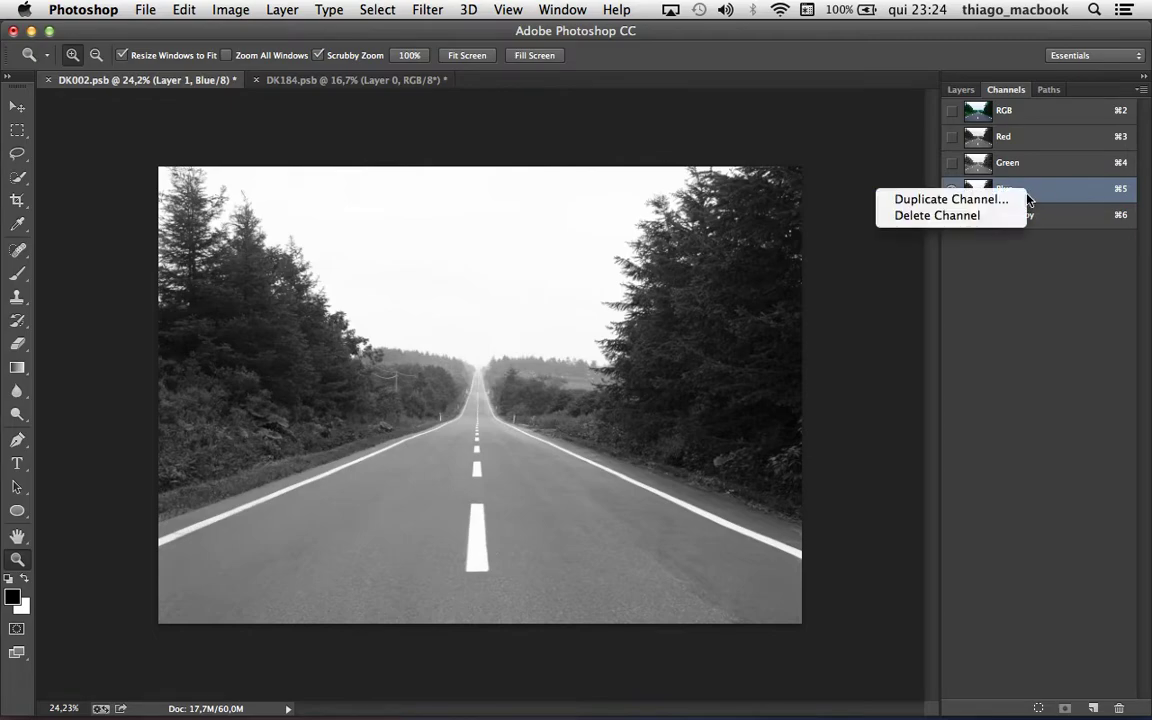
click(990, 199)
click(747, 286)
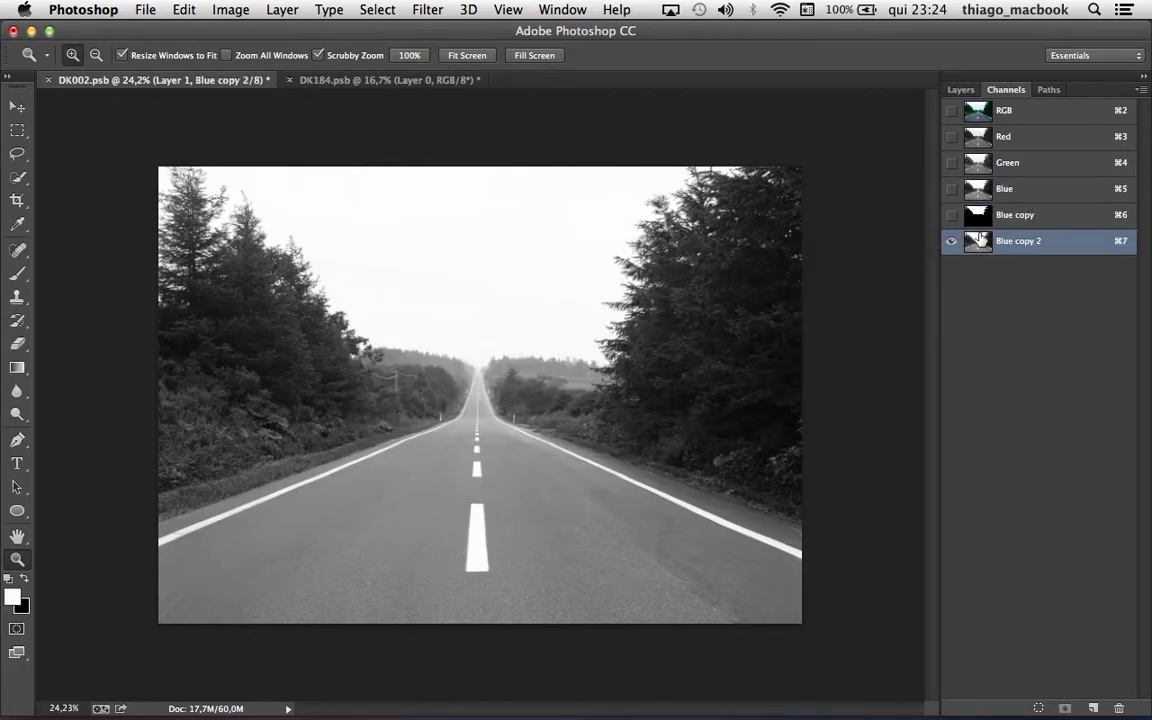
Step: Apply Levels (black 225, white 241) to Blue copy 2 for white sky, black trees
click(231, 10)
mouse_move(260, 59)
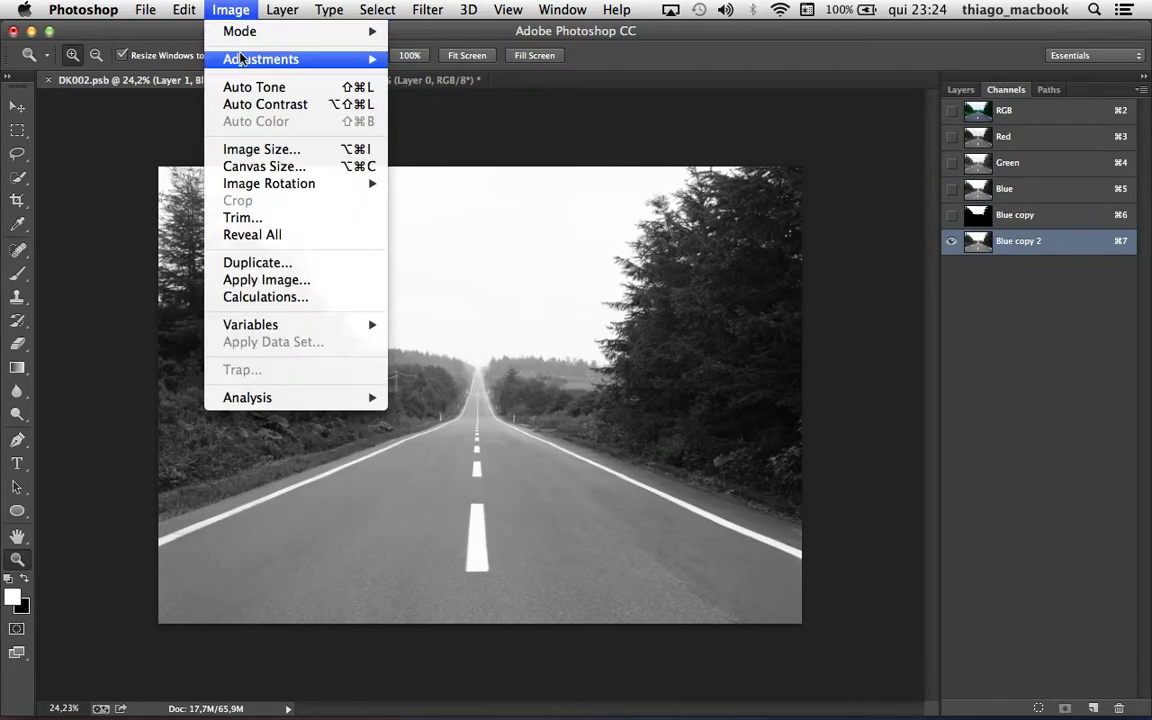
click(444, 78)
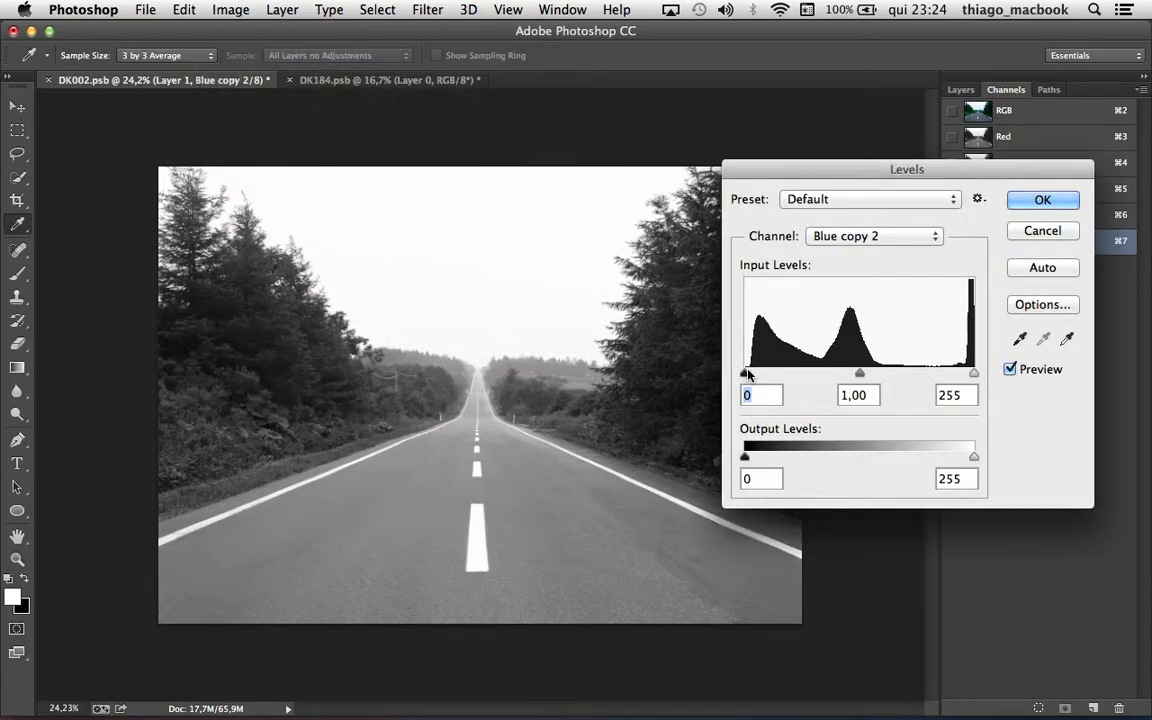
drag(745, 373, 932, 373)
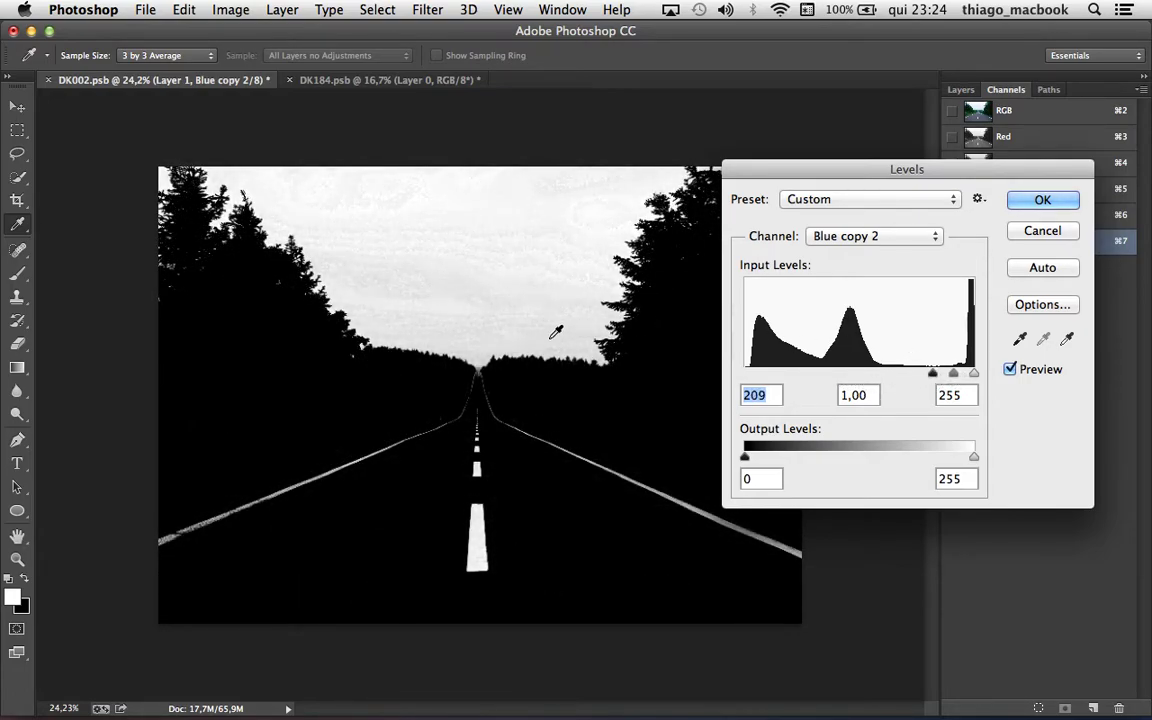
drag(974, 374, 951, 376)
click(1040, 199)
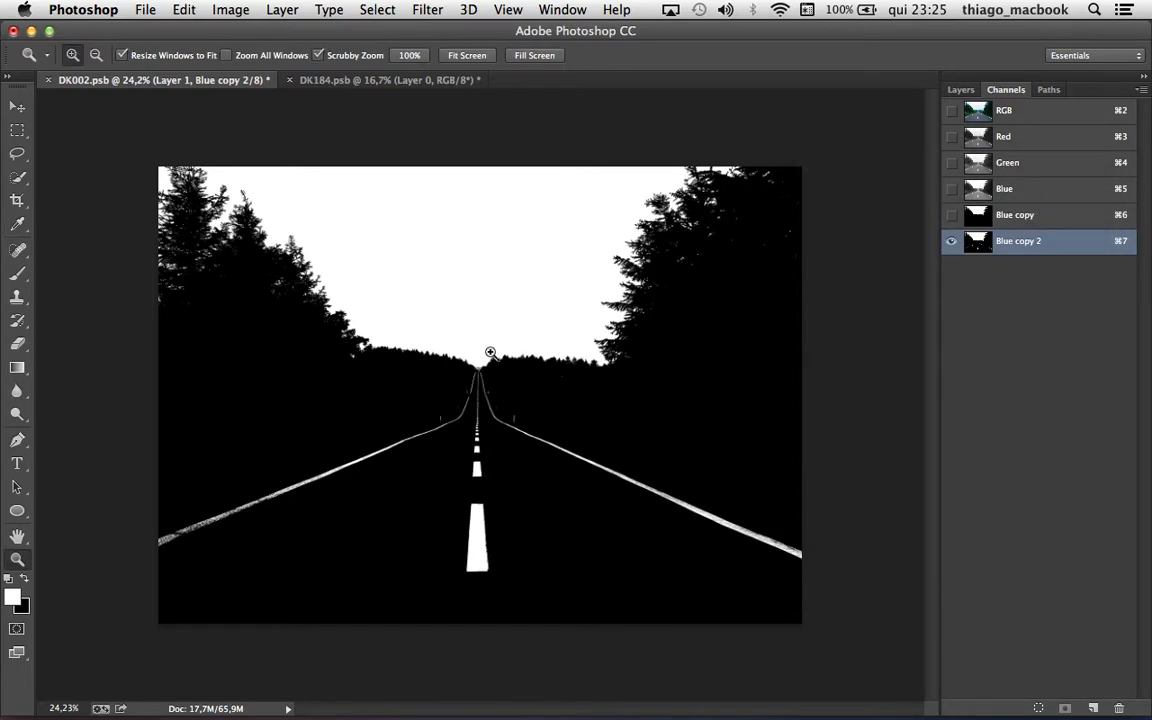
Step: Lasso the lower road area and fill it solid black
key(l)
mouse_move(480, 378)
mouse_down()
mouse_move(778, 515)
mouse_move(120, 624)
mouse_up()
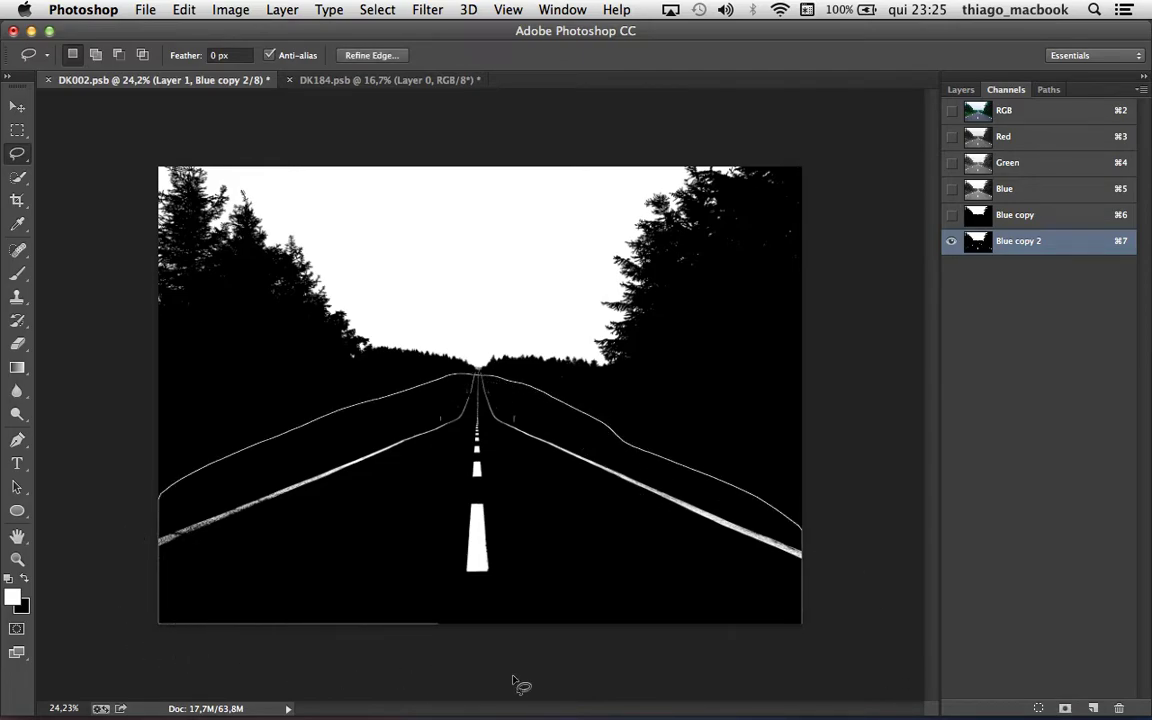
drag(120, 624, 710, 628)
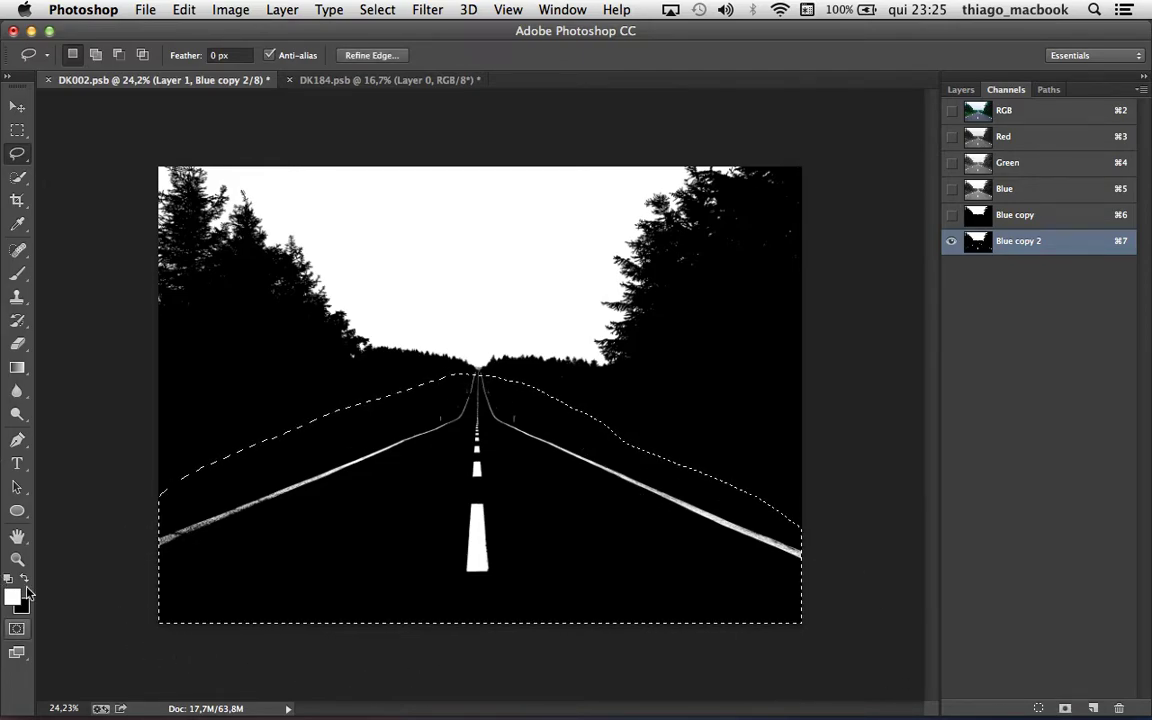
click(17, 367)
drag(20, 368, 68, 384)
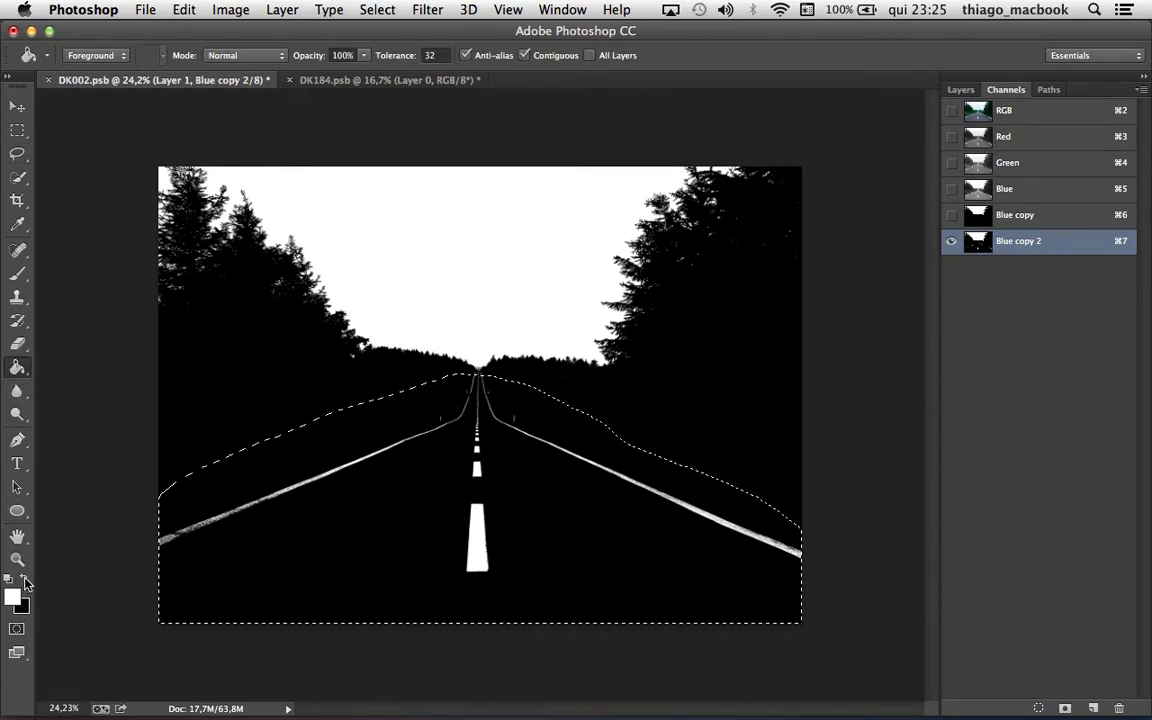
click(24, 578)
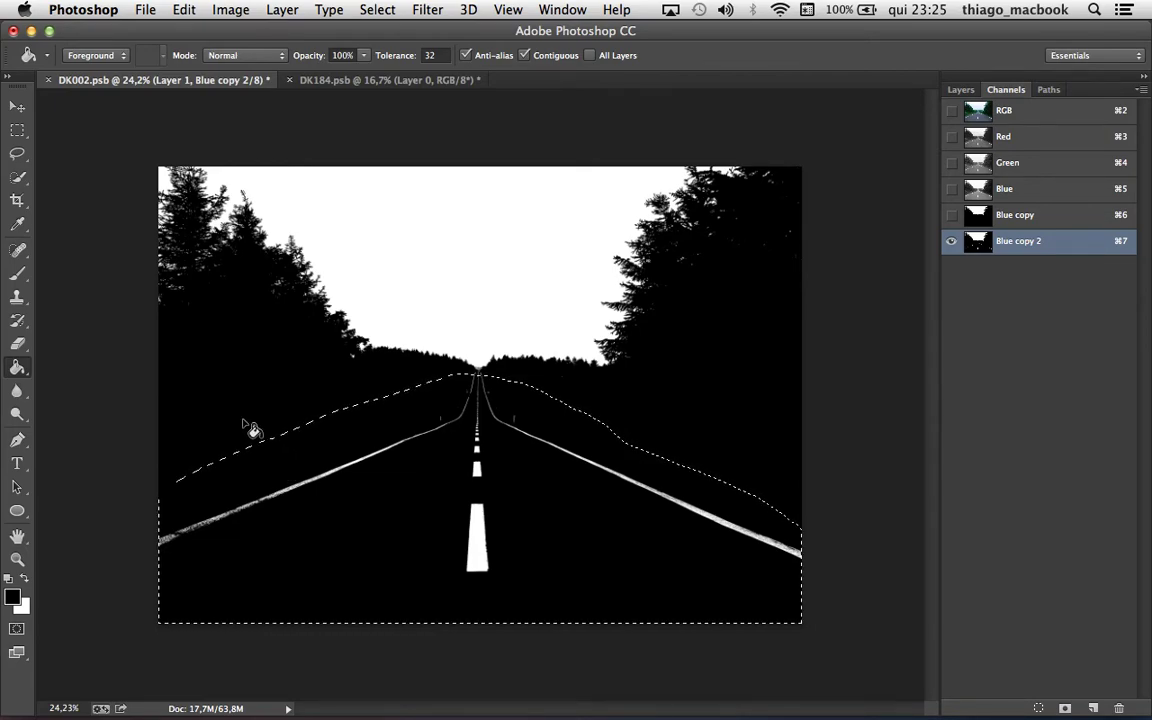
key(alt+BackSpace)
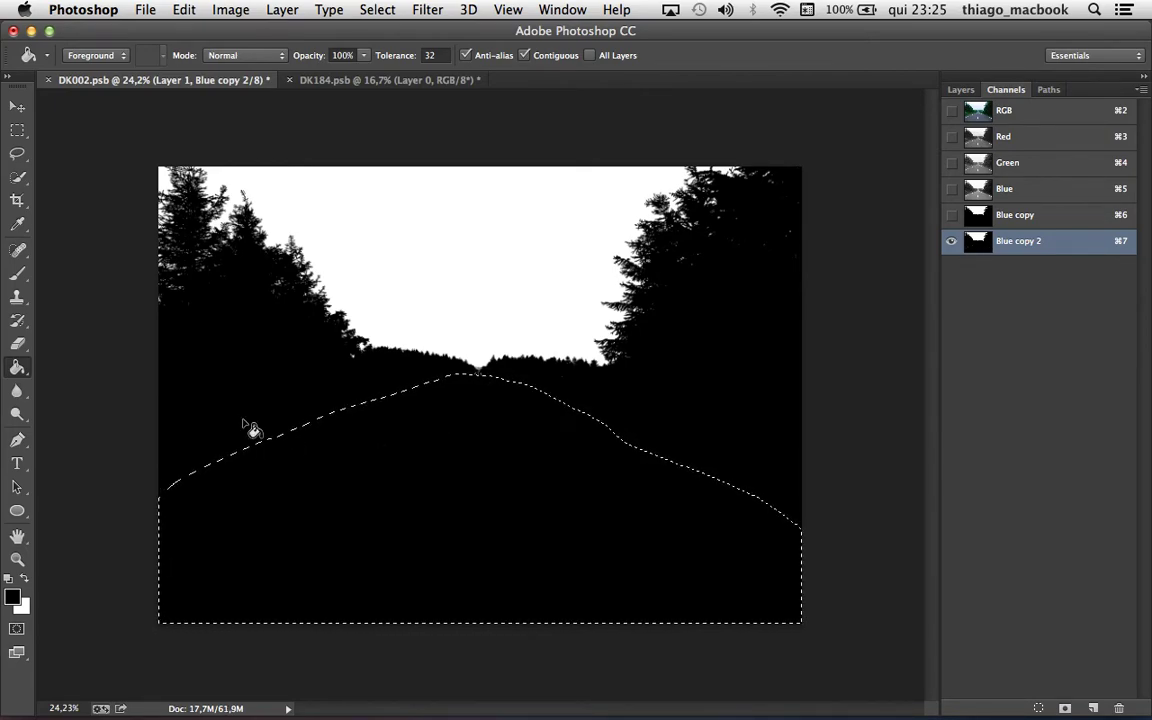
key(super+d)
Step: Paint the remaining white road markings black with the Brush
key(z)
drag(480, 362, 591, 353)
key(b)
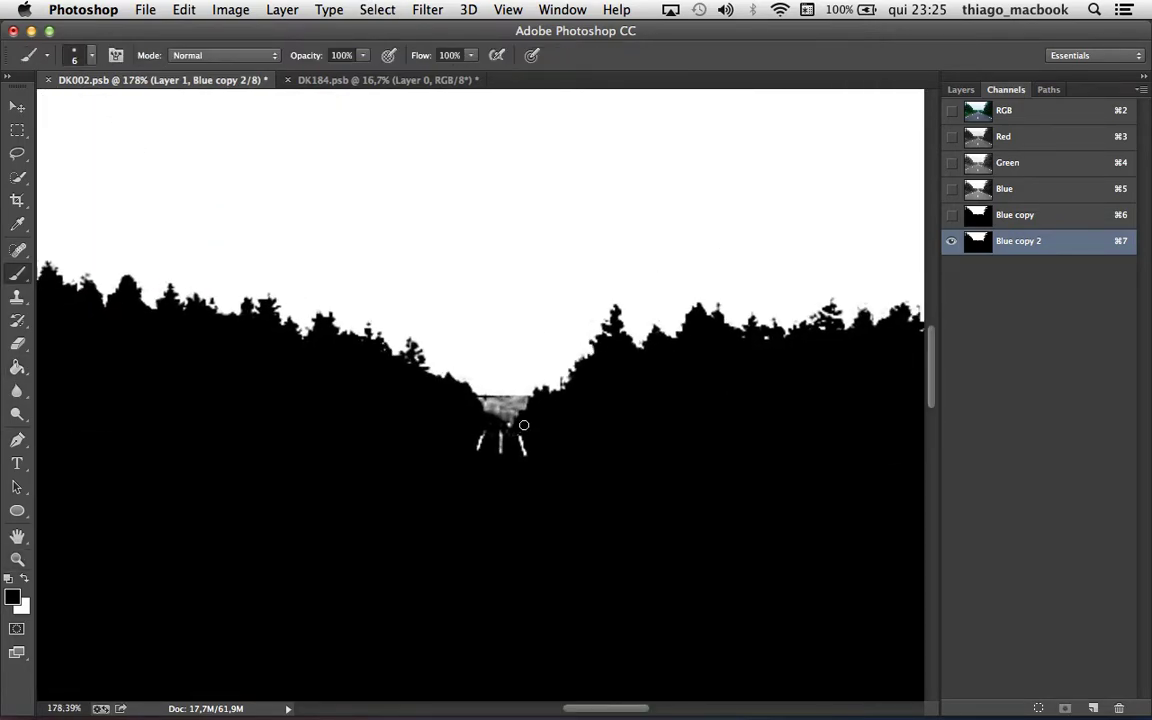
mouse_move(532, 452)
mouse_down()
mouse_move(506, 450)
mouse_move(478, 409)
mouse_move(398, 393)
mouse_move(738, 253)
mouse_up()
key(z)
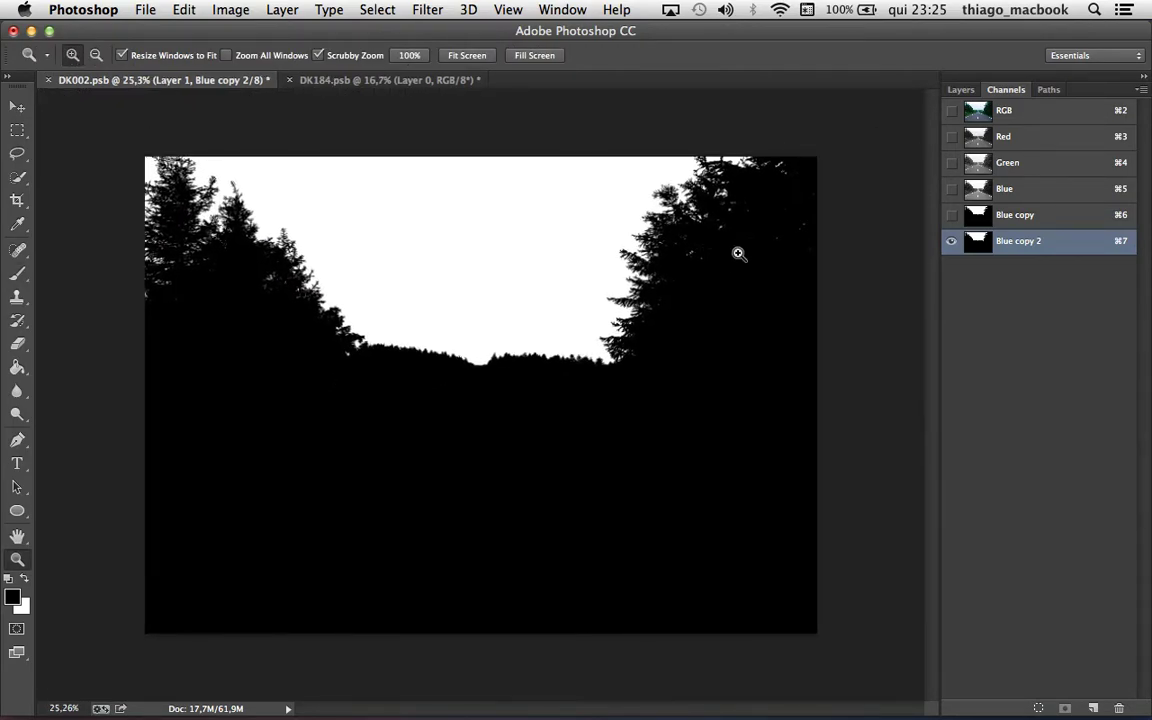
Step: Load Blue copy 2 as a sky selection, then return to the RGB image's layers
click(952, 163)
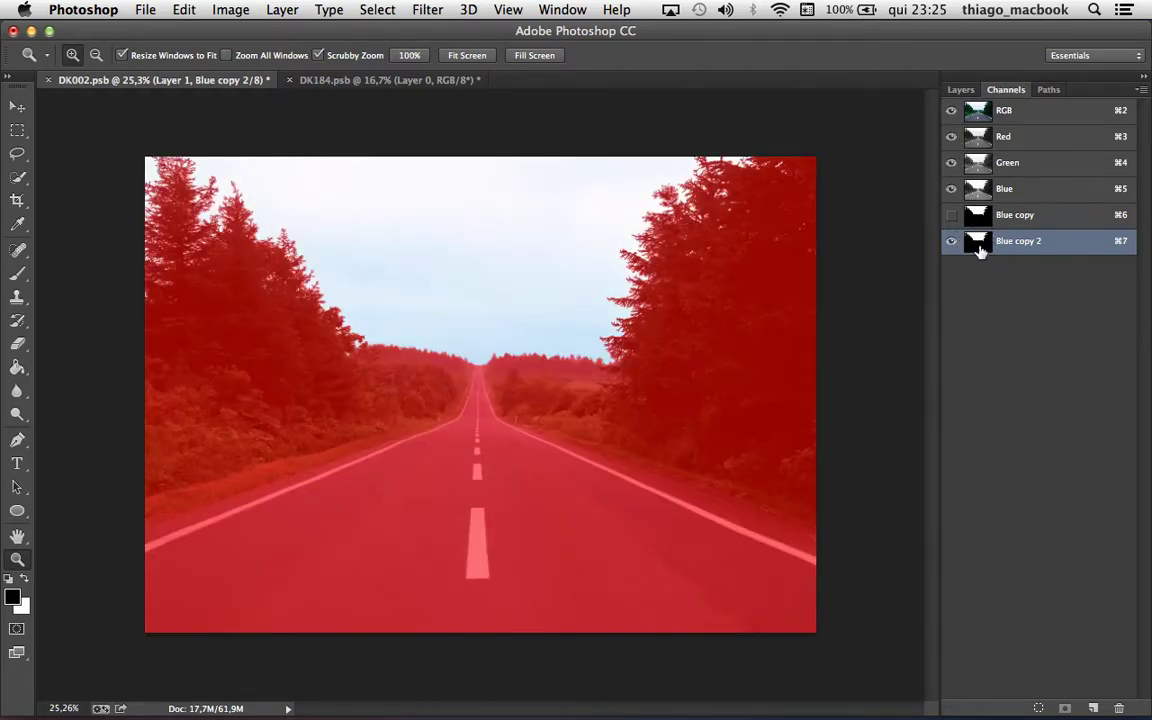
super+click(979, 244)
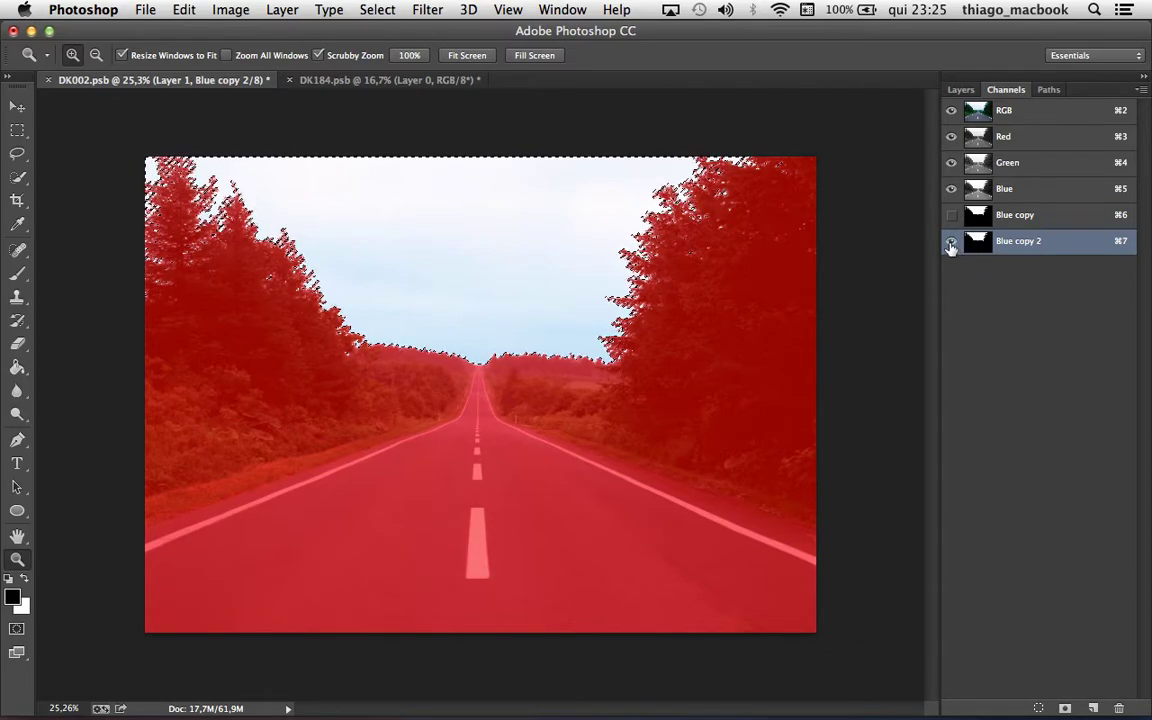
drag(705, 175, 756, 181)
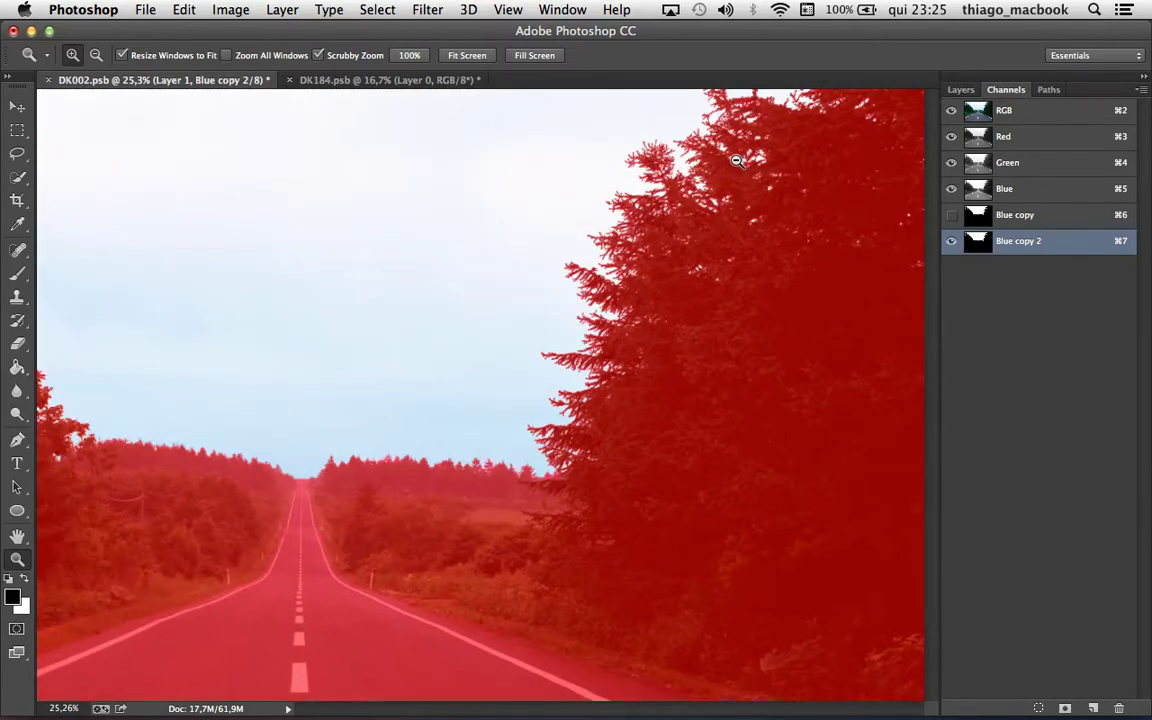
key(super+d)
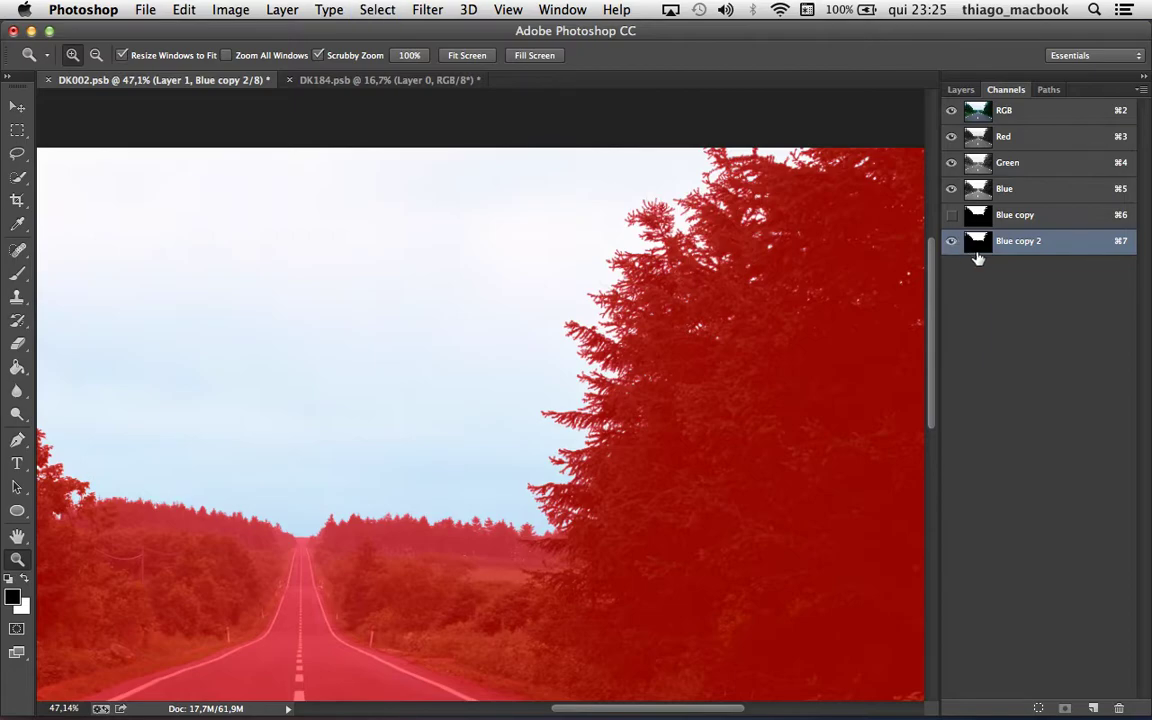
click(1040, 708)
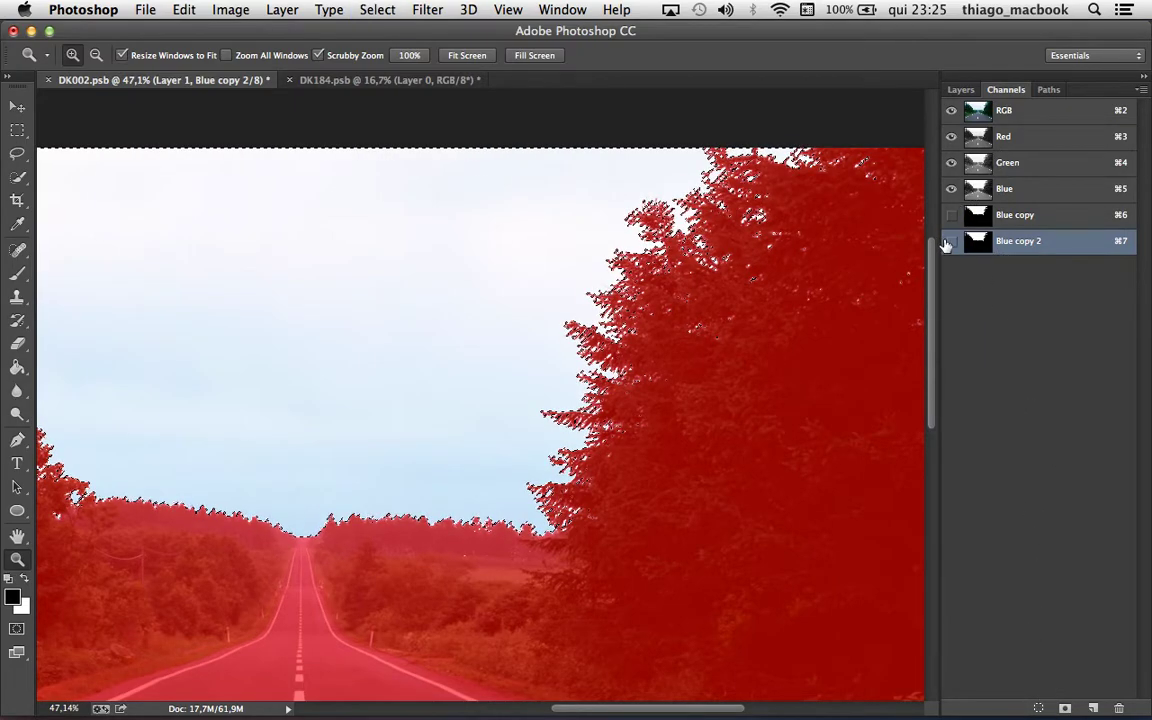
click(951, 241)
click(1004, 110)
click(960, 89)
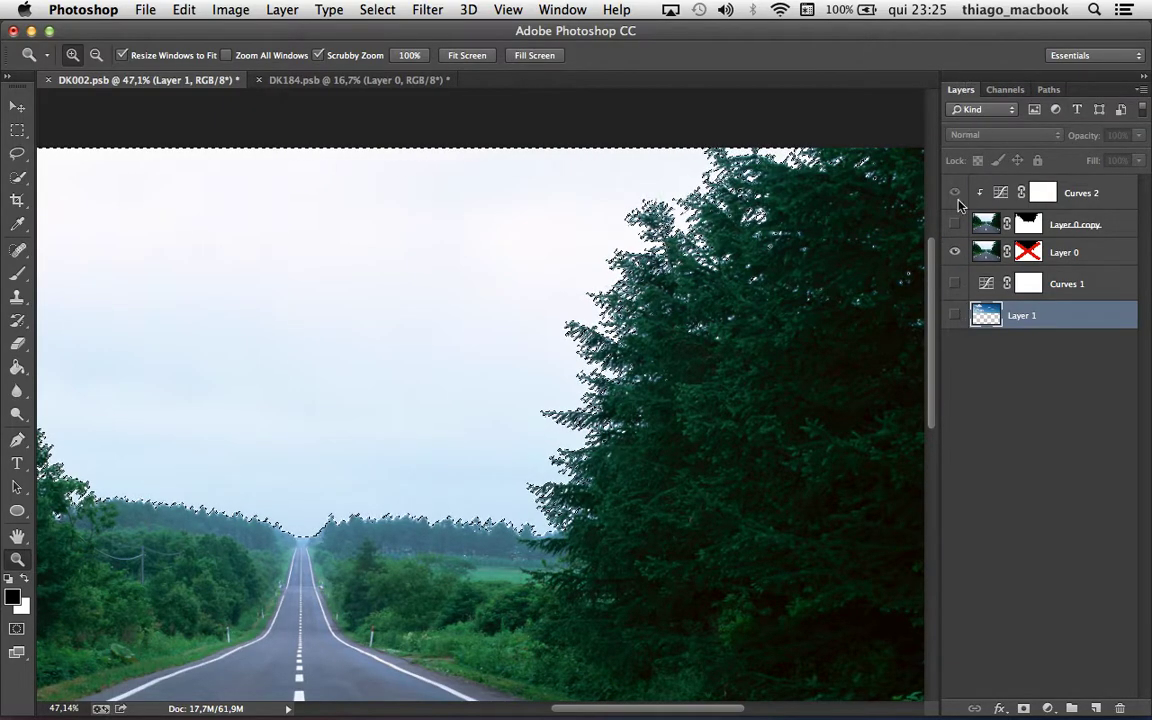
Step: Replace Layer 0 copy's old mask with a new mask from the sky selection
click(954, 224)
click(954, 252)
click(1030, 224)
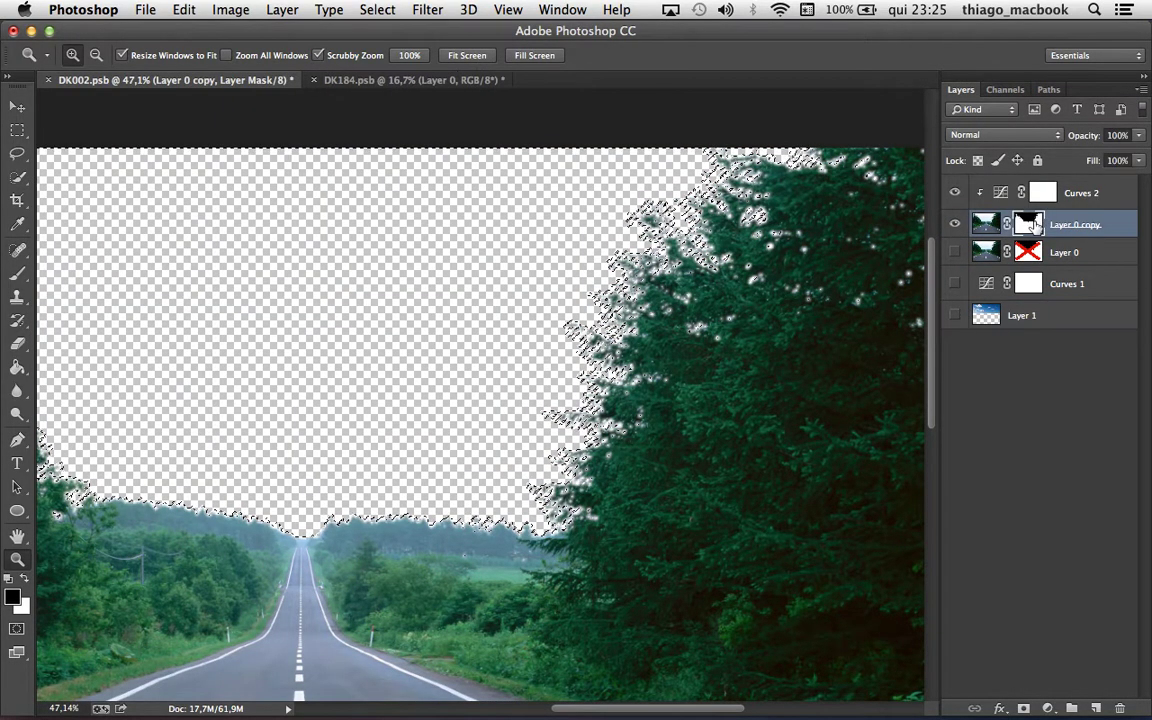
click(954, 192)
click(954, 224)
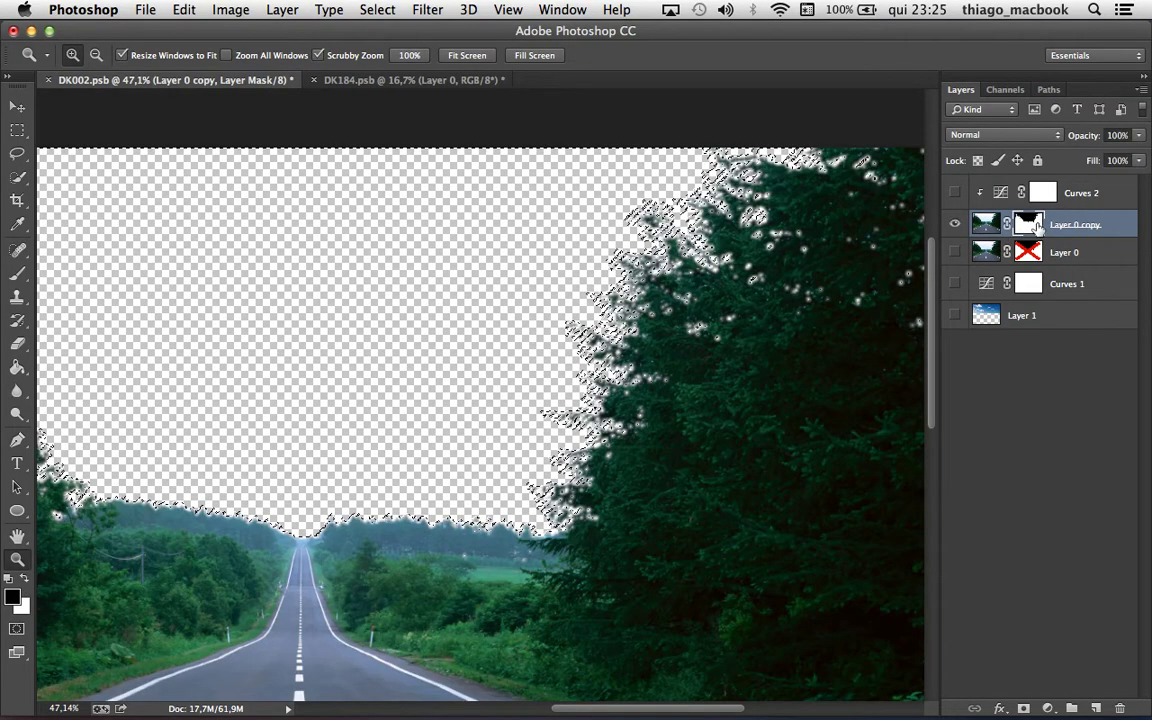
right_click(1038, 226)
click(985, 250)
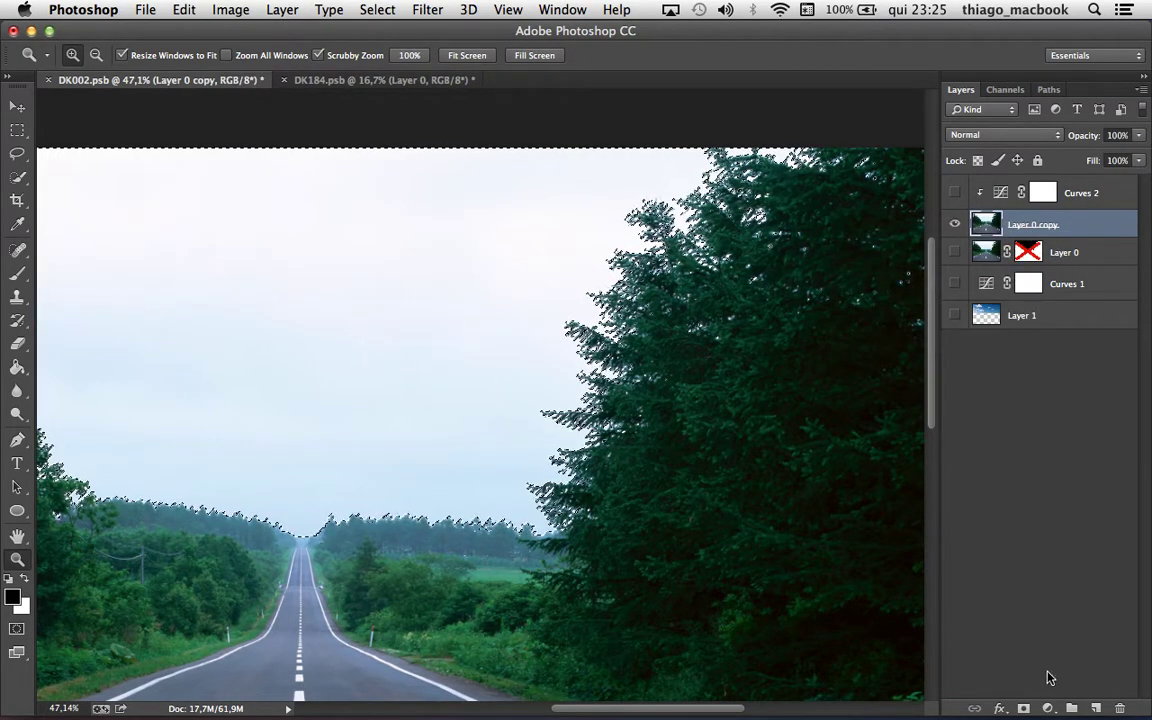
click(1023, 708)
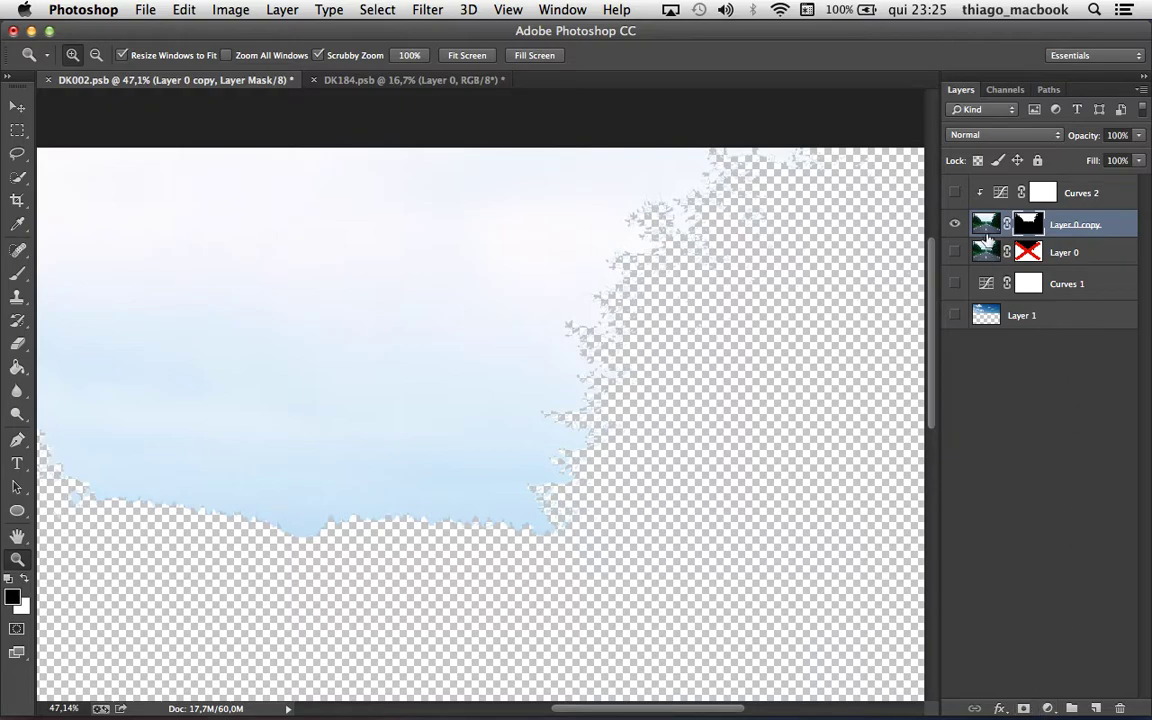
Step: Invert Layer 0 copy's mask and show Layer 1's blue cloudy sky
scroll(595, 395, down, 3)
scroll(522, 411, down, 3)
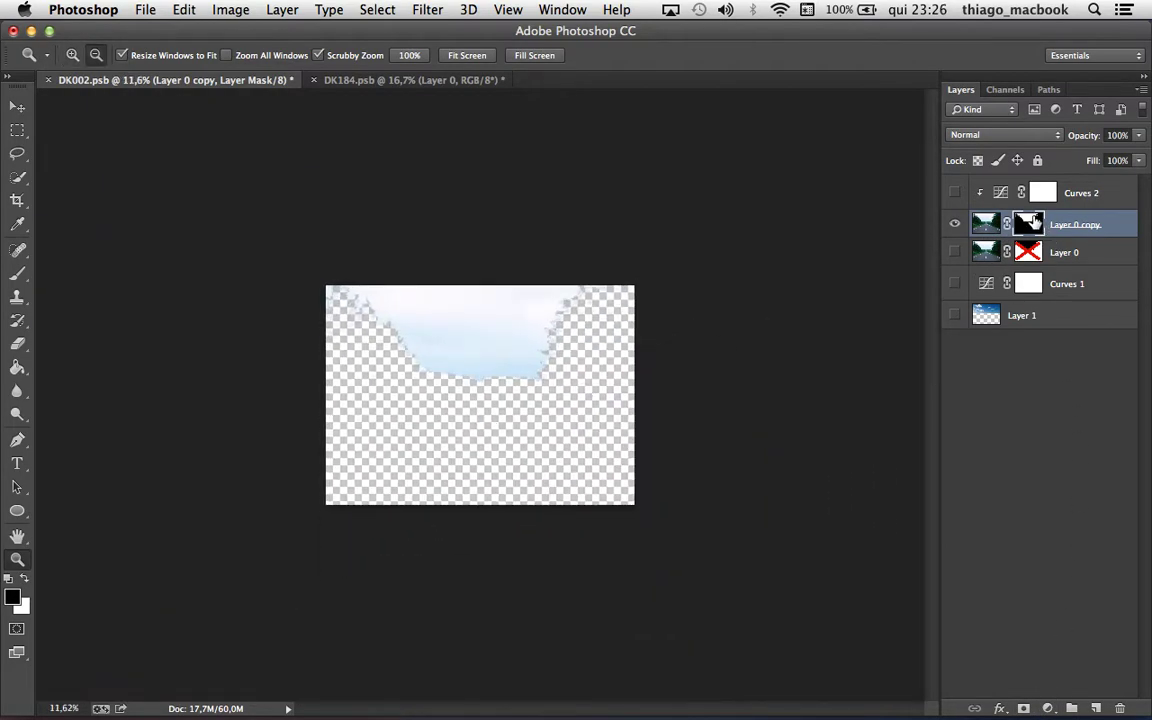
alt+click(1030, 222)
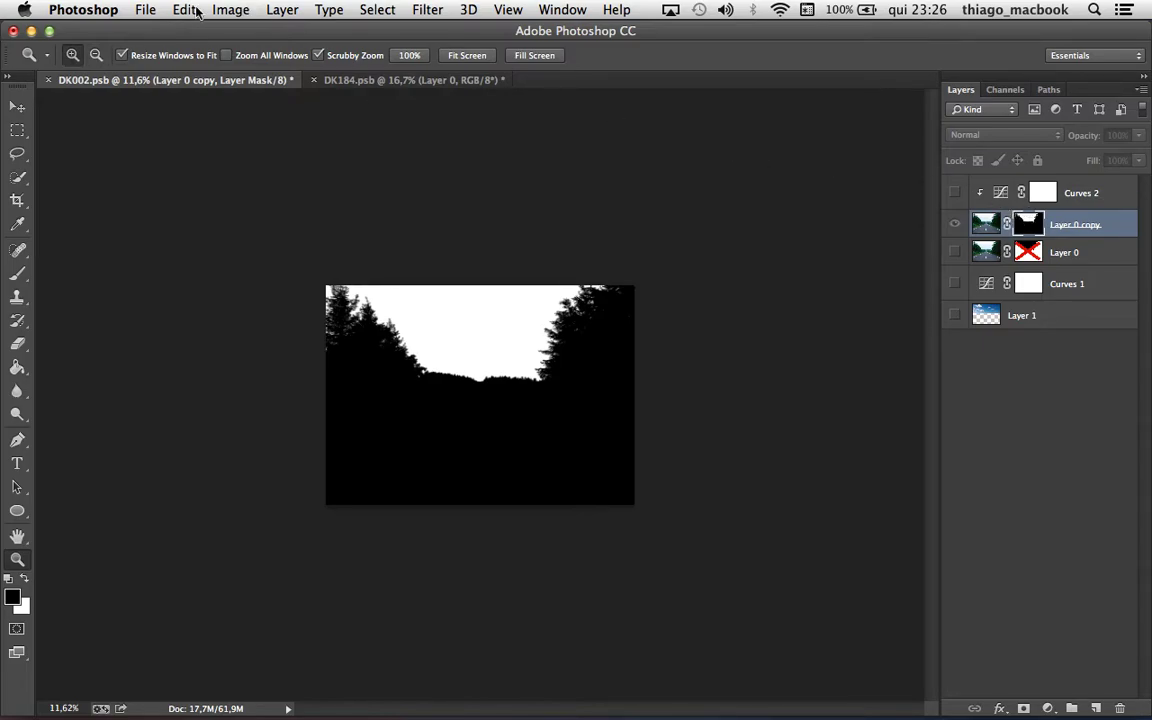
click(226, 10)
mouse_move(261, 59)
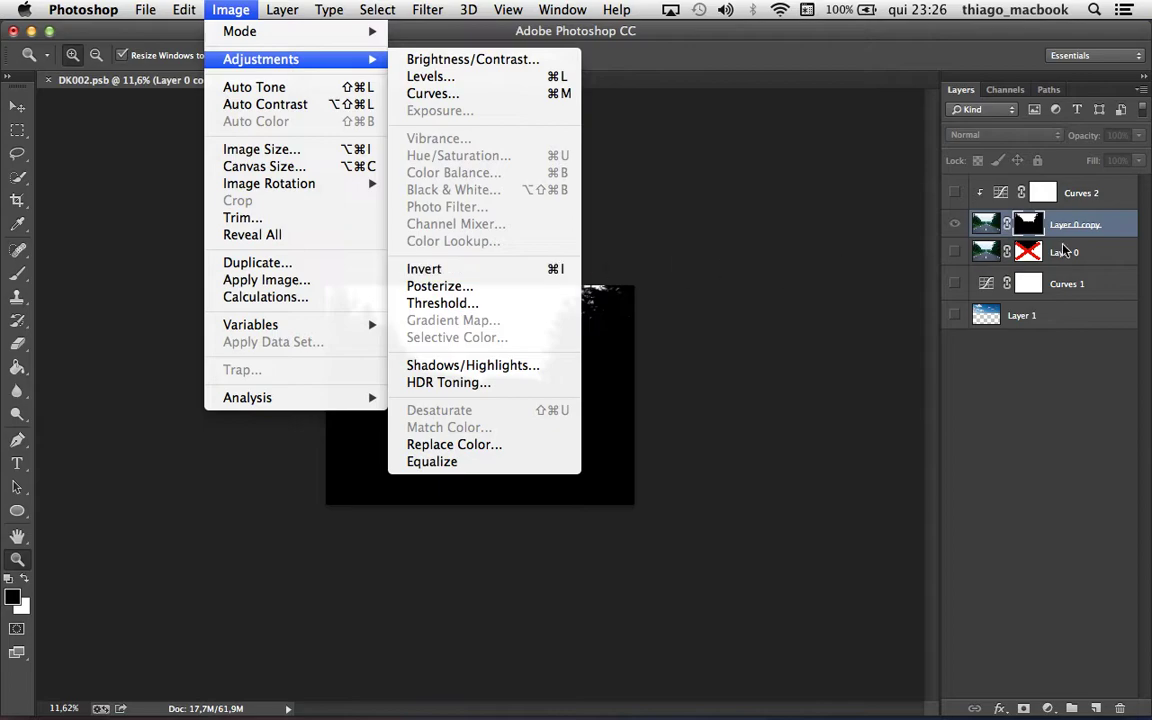
click(1030, 229)
double_click(1030, 225)
key(super+i)
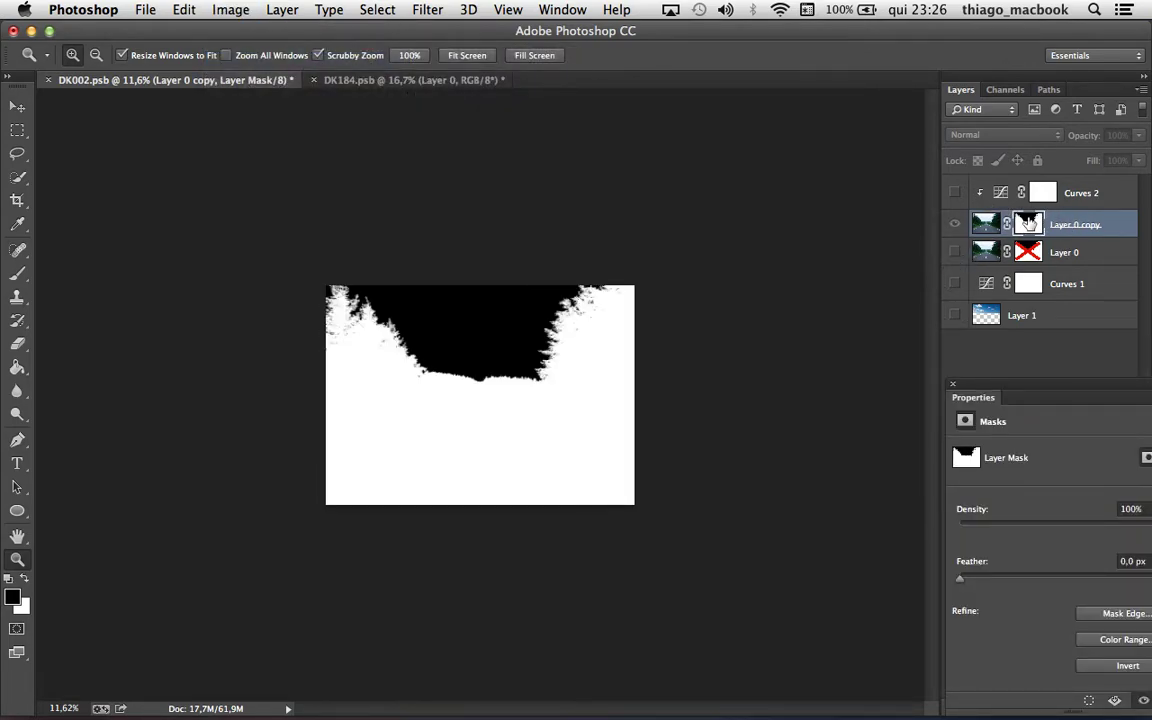
alt+click(1030, 222)
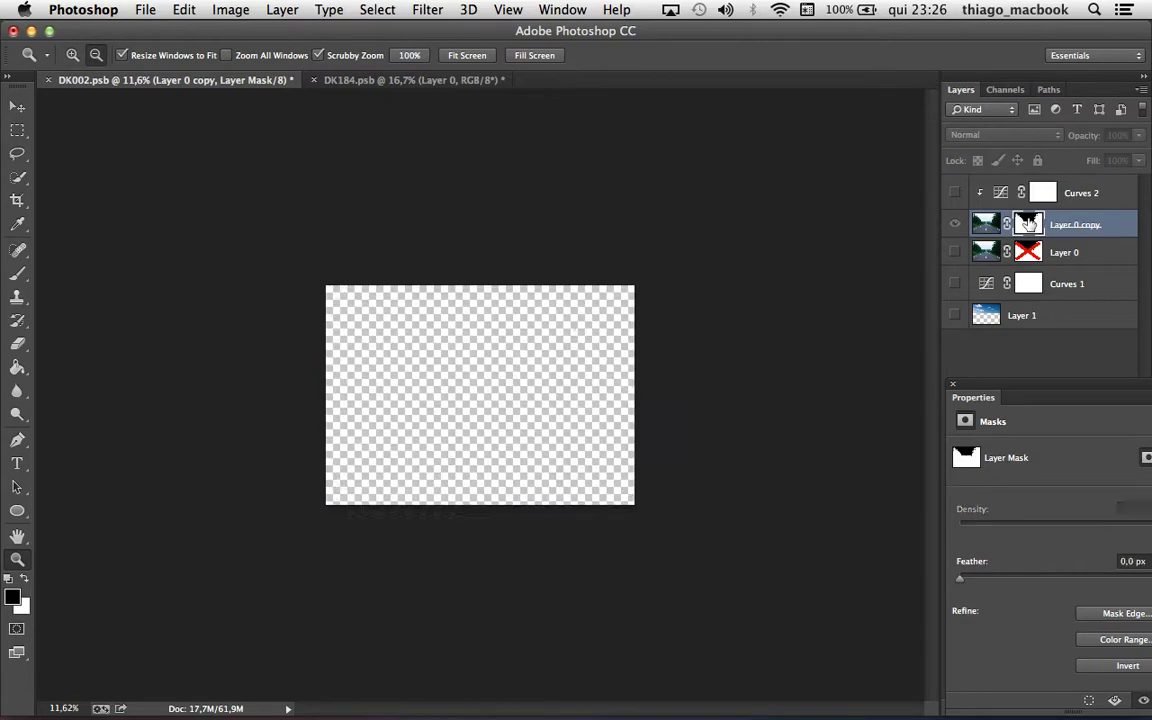
mouse_move(478, 329)
mouse_down()
mouse_move(540, 319)
mouse_move(851, 332)
mouse_up()
click(954, 314)
click(1020, 315)
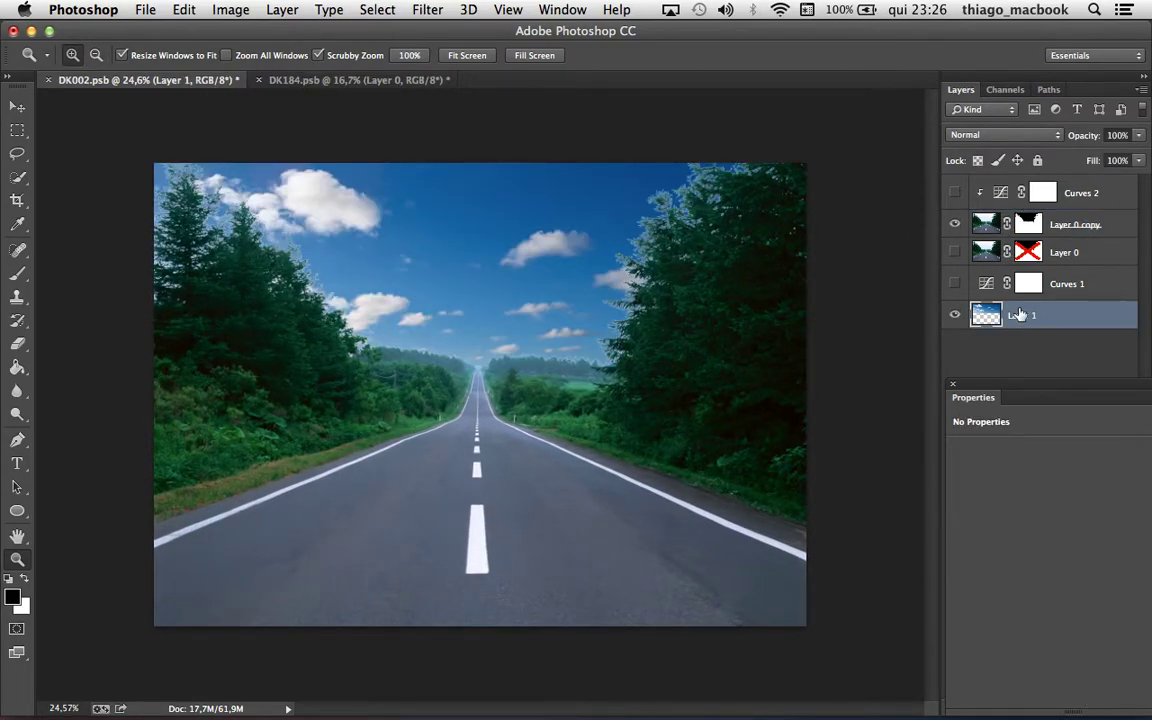
Step: Enable Curves 1 and raise its black point to lighten the new sky
click(955, 316)
click(955, 193)
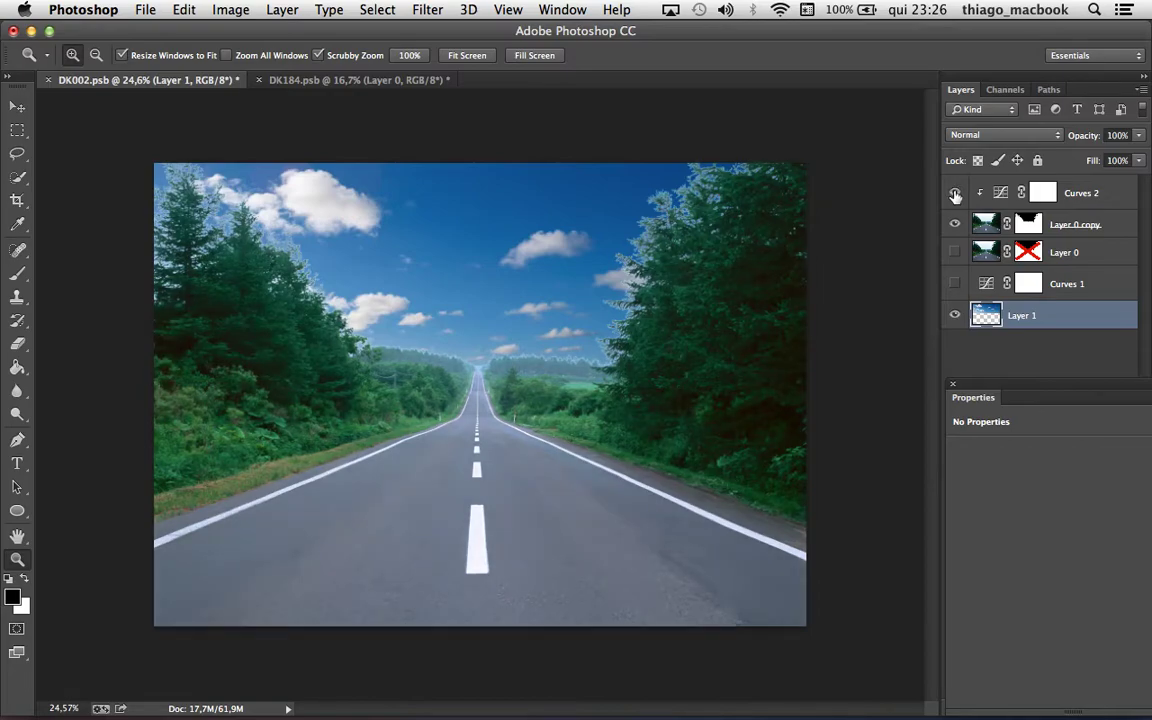
click(955, 194)
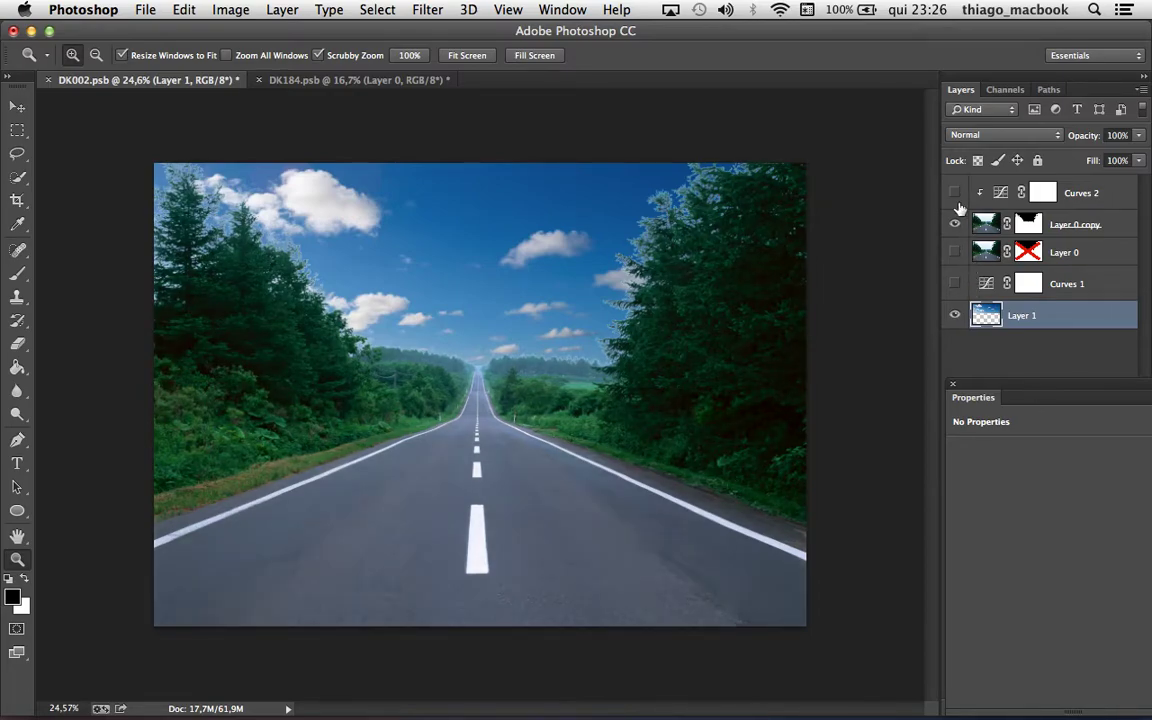
click(956, 285)
click(985, 287)
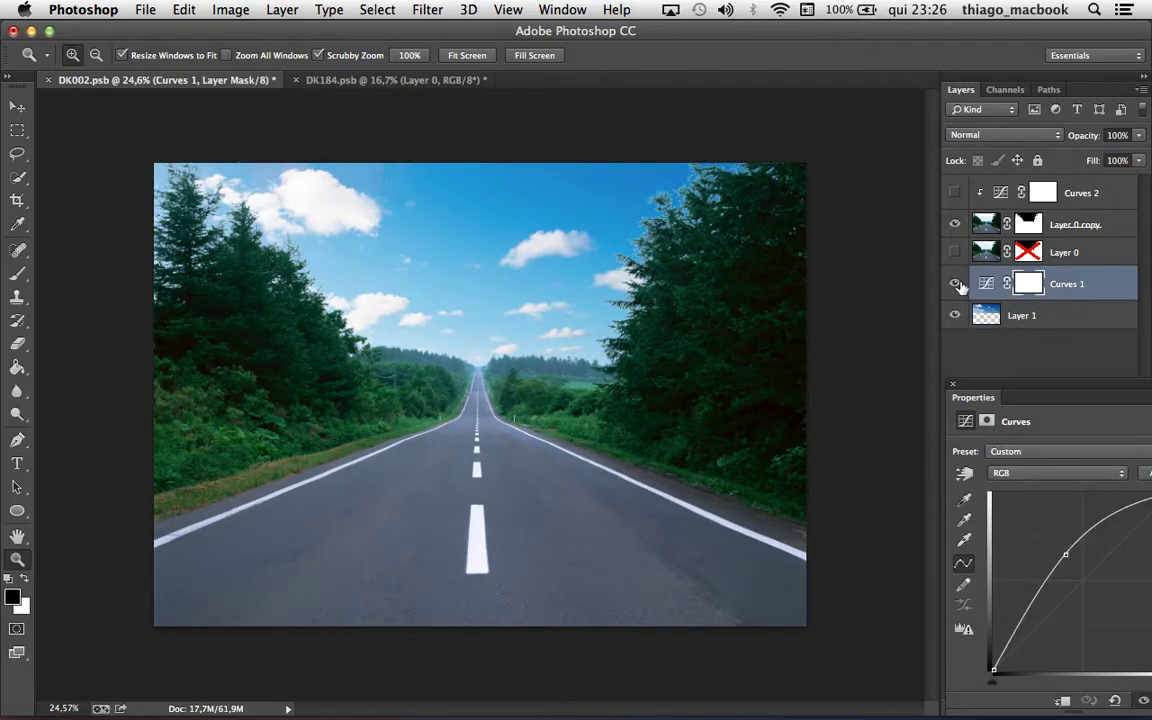
drag(994, 668, 970, 480)
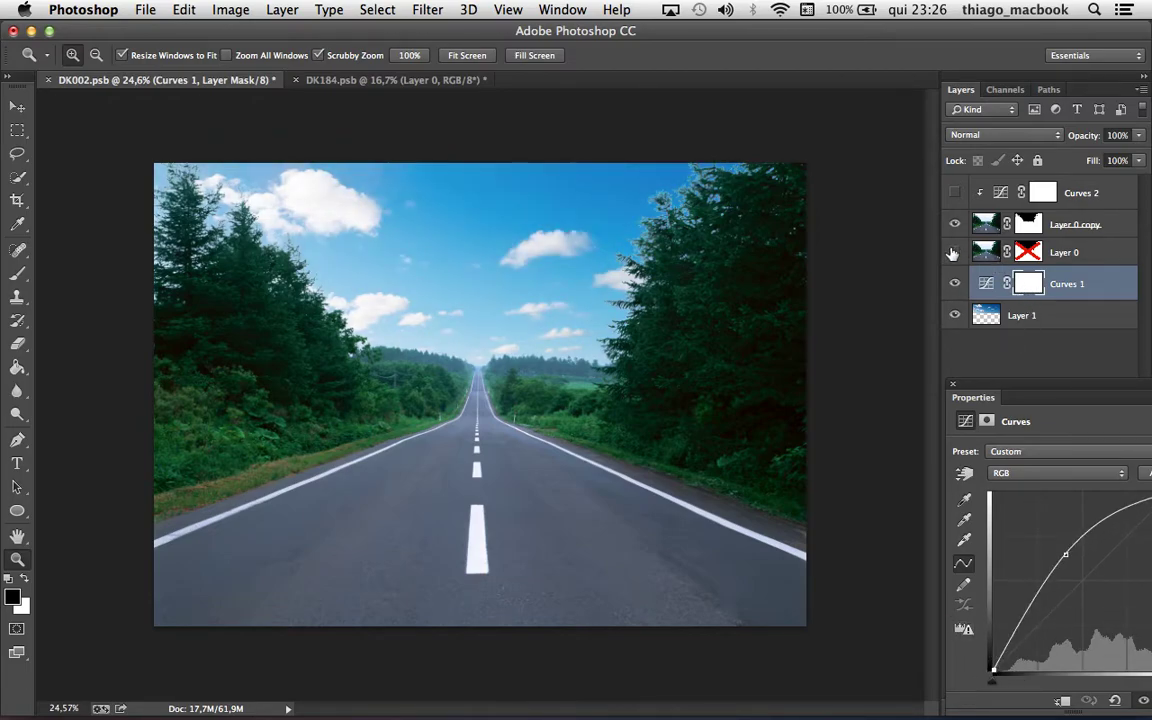
Step: Select Layer 0 copy's mask and zoom into the upper-right treetops
click(954, 252)
click(954, 252)
click(1028, 224)
key(a)
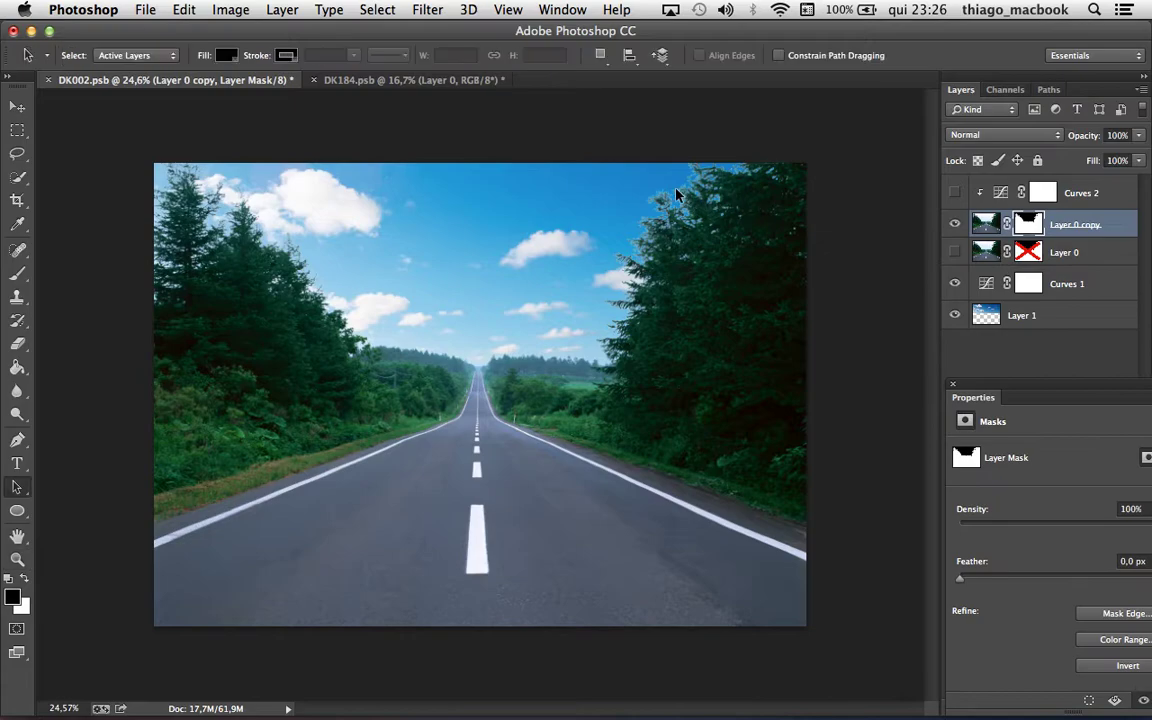
key(z)
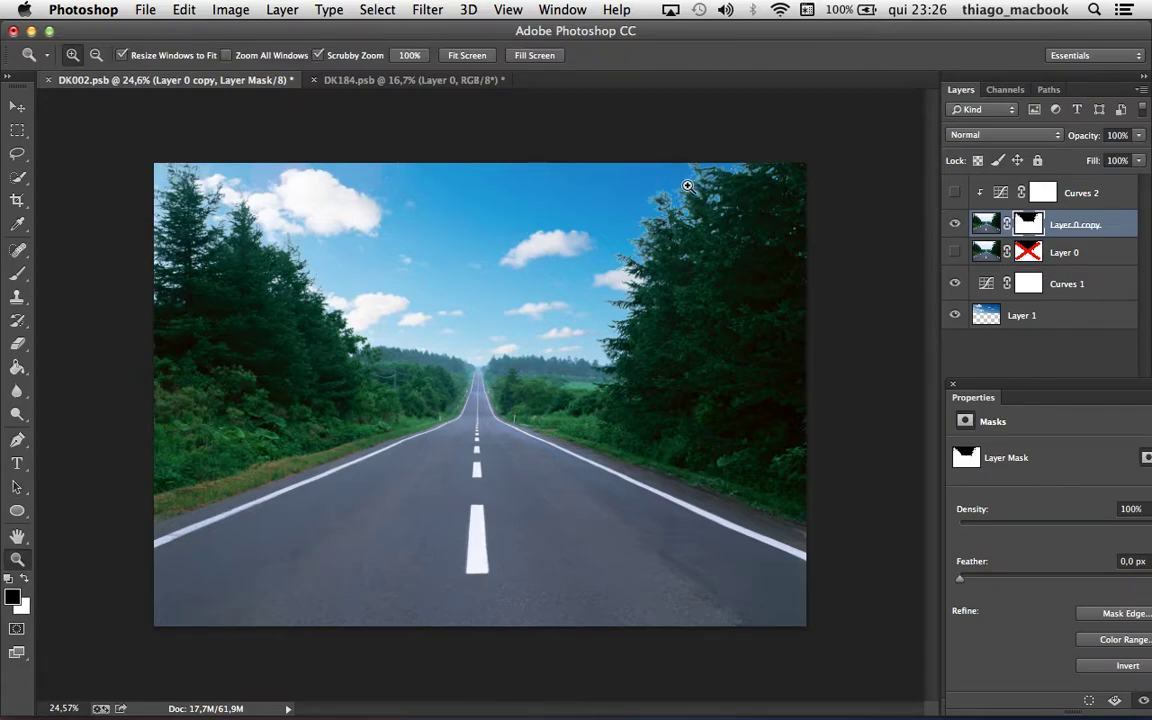
drag(697, 193, 778, 178)
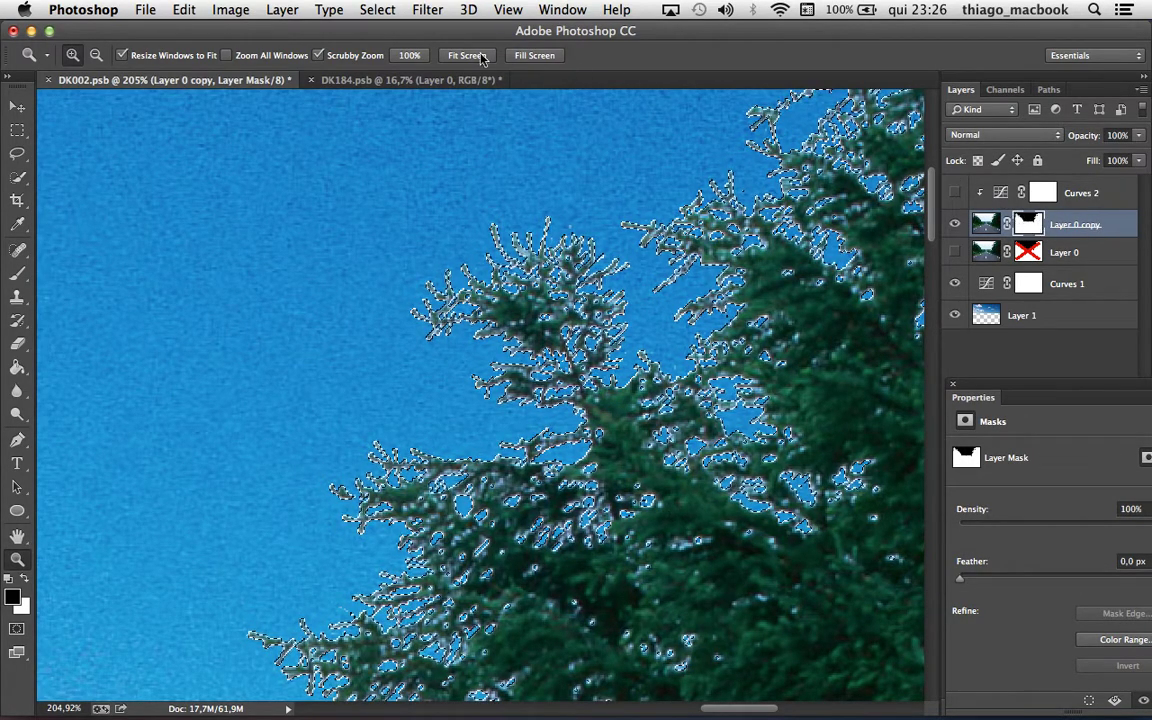
Step: Contract the selection by 1 pixel and fit the image on screen
click(329, 9)
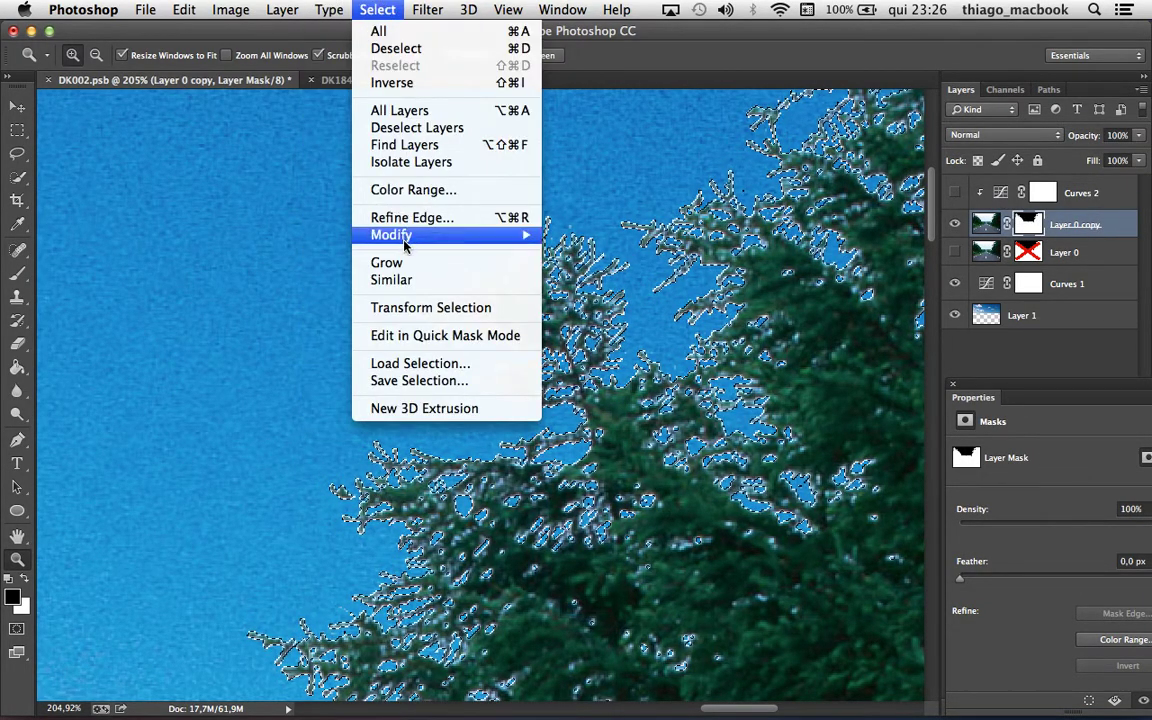
click(572, 283)
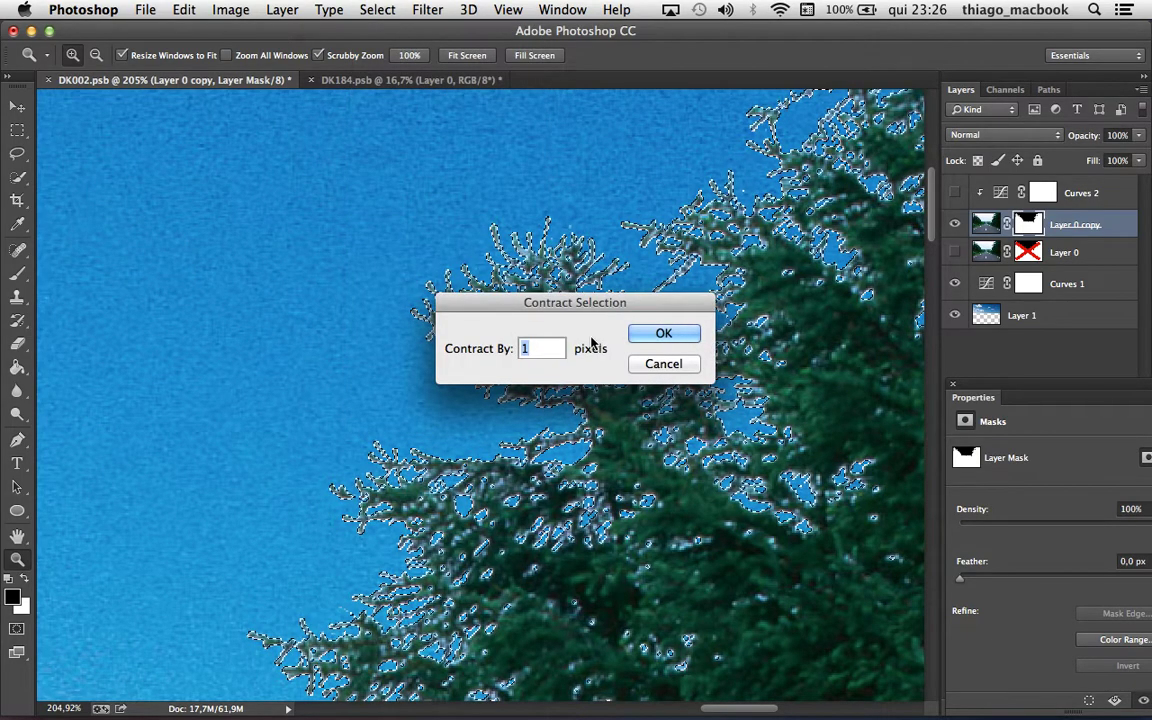
click(664, 333)
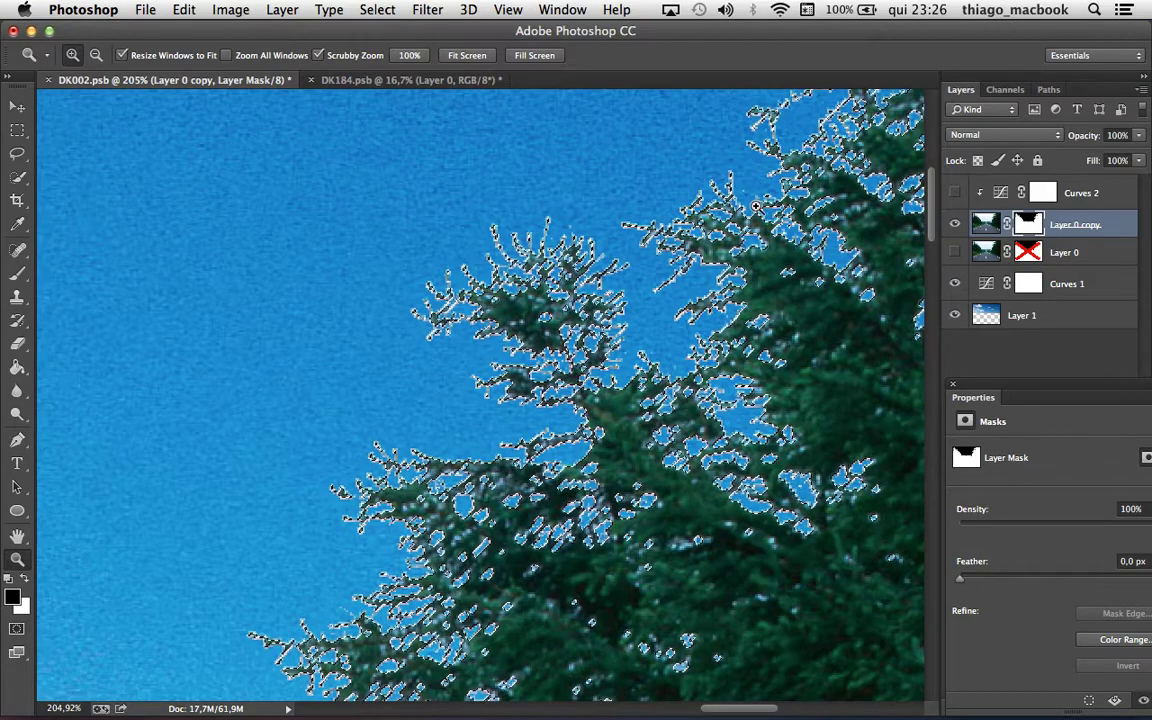
key(super+0)
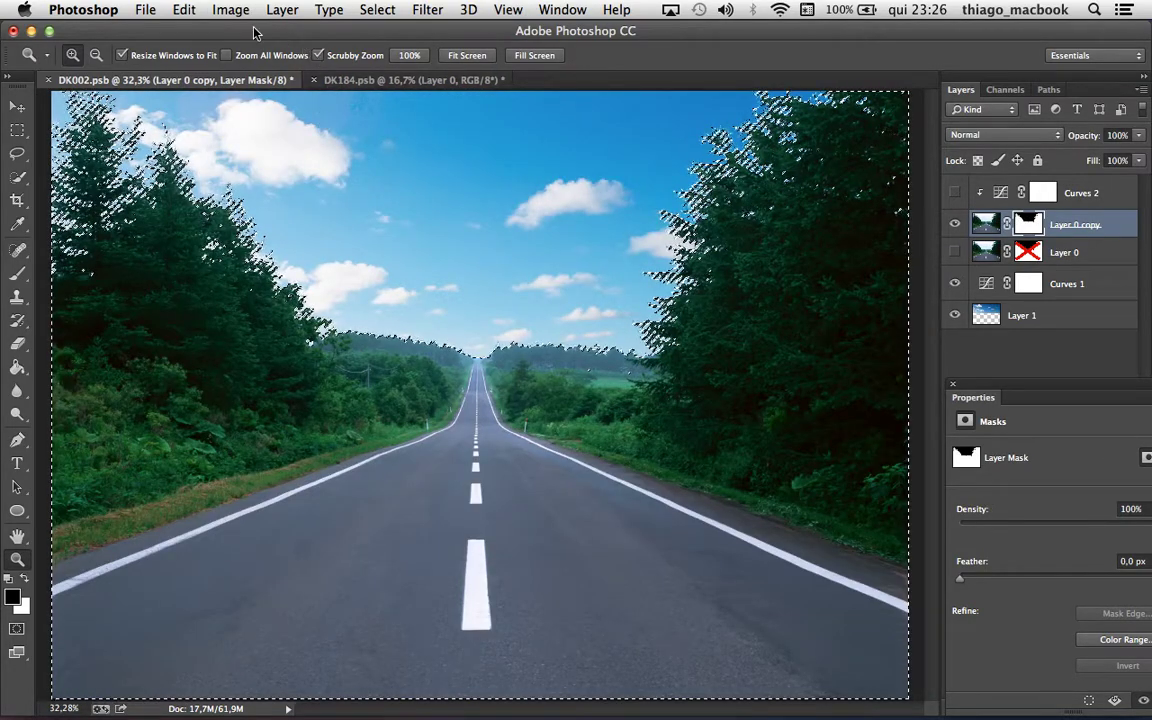
click(230, 10)
mouse_move(261, 59)
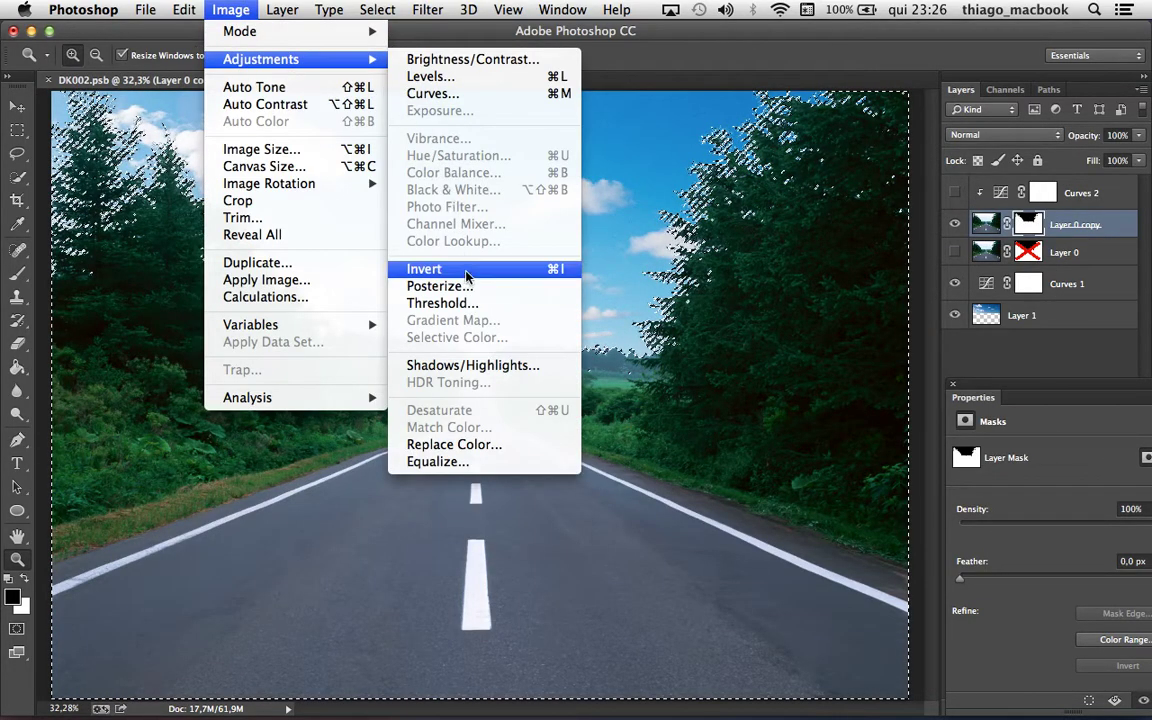
click(463, 268)
key(super+z)
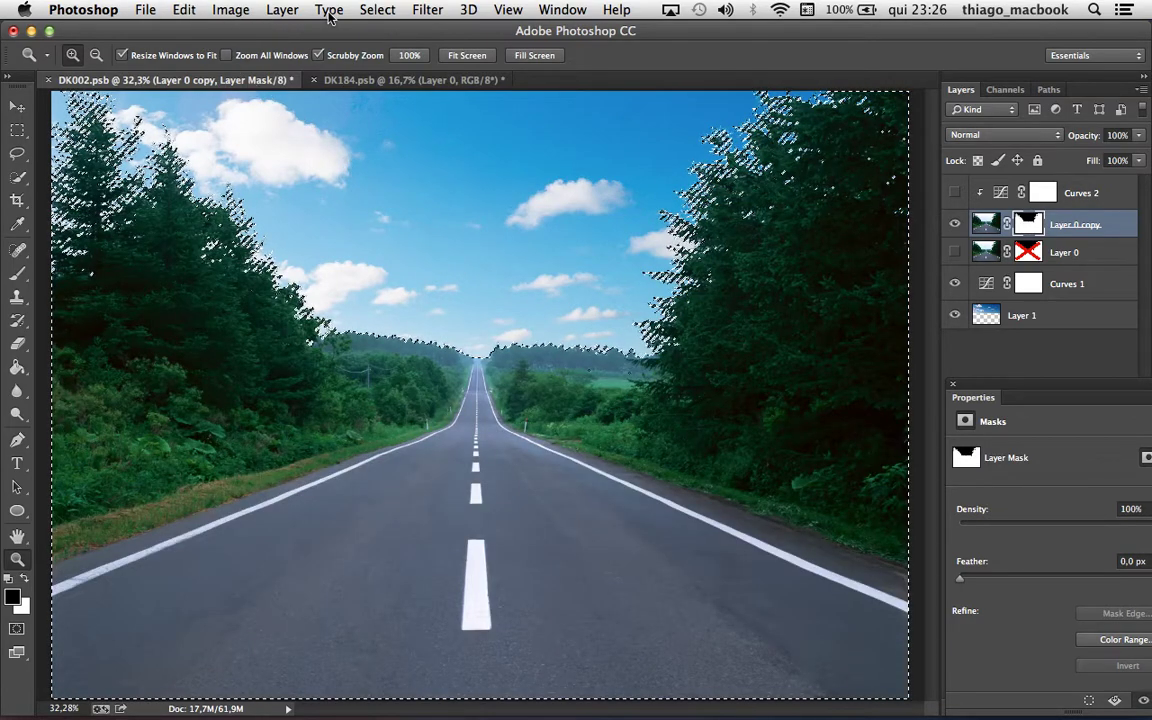
Step: Invert the selection, then deselect and inspect the right-hand treetops
click(377, 10)
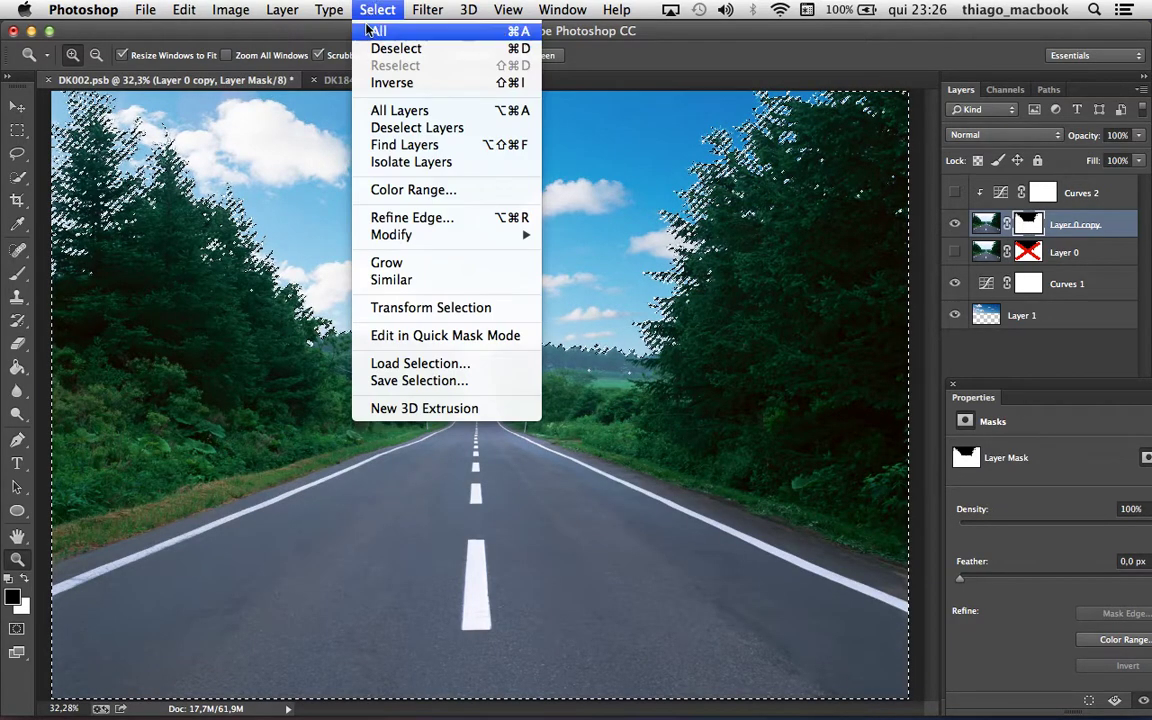
click(388, 83)
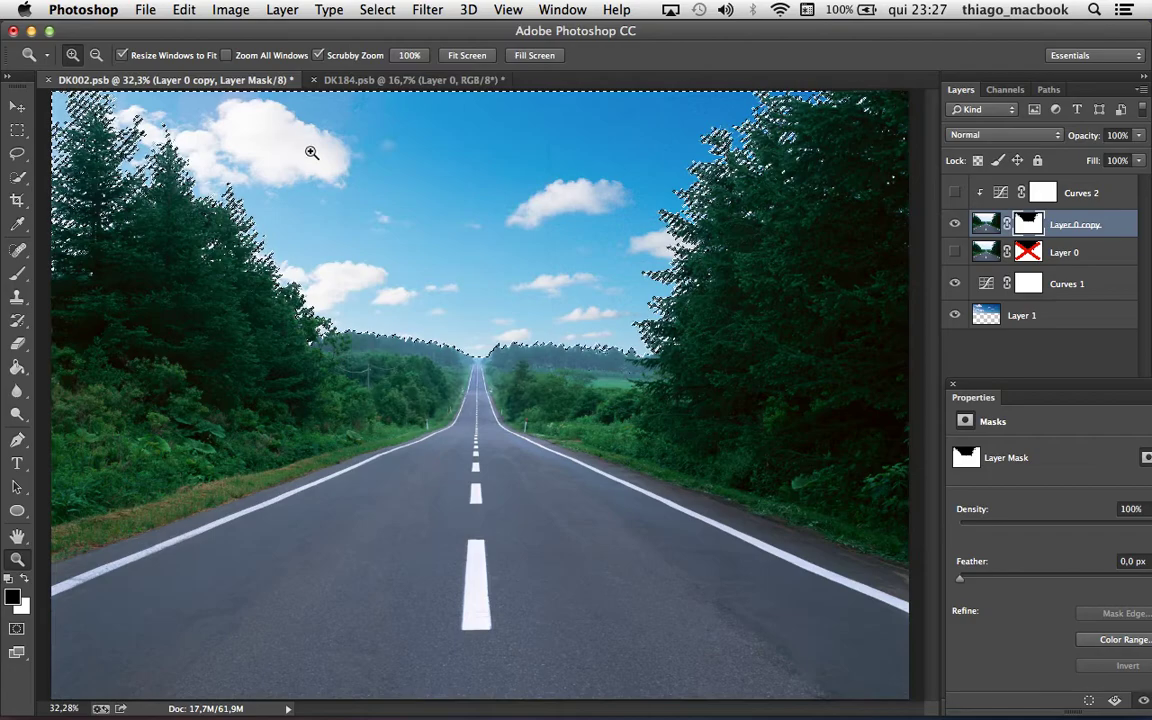
click(797, 247)
mouse_move(797, 237)
mouse_down()
mouse_move(890, 233)
mouse_move(738, 198)
mouse_up()
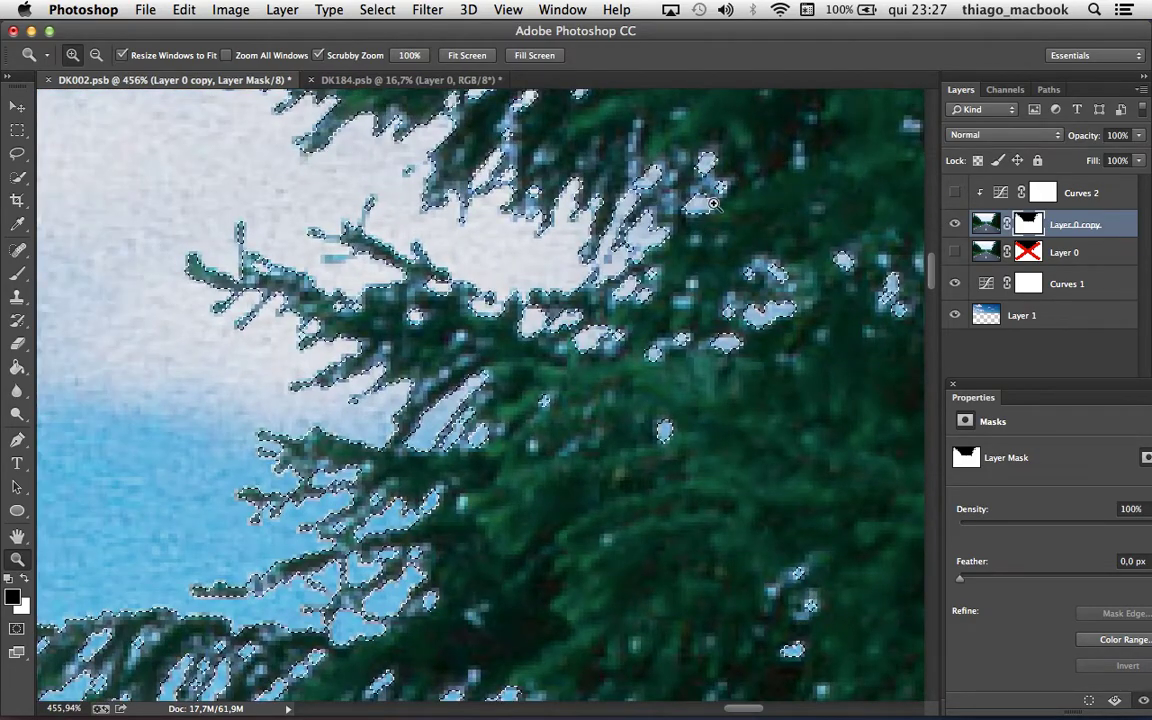
key(ctrl+d)
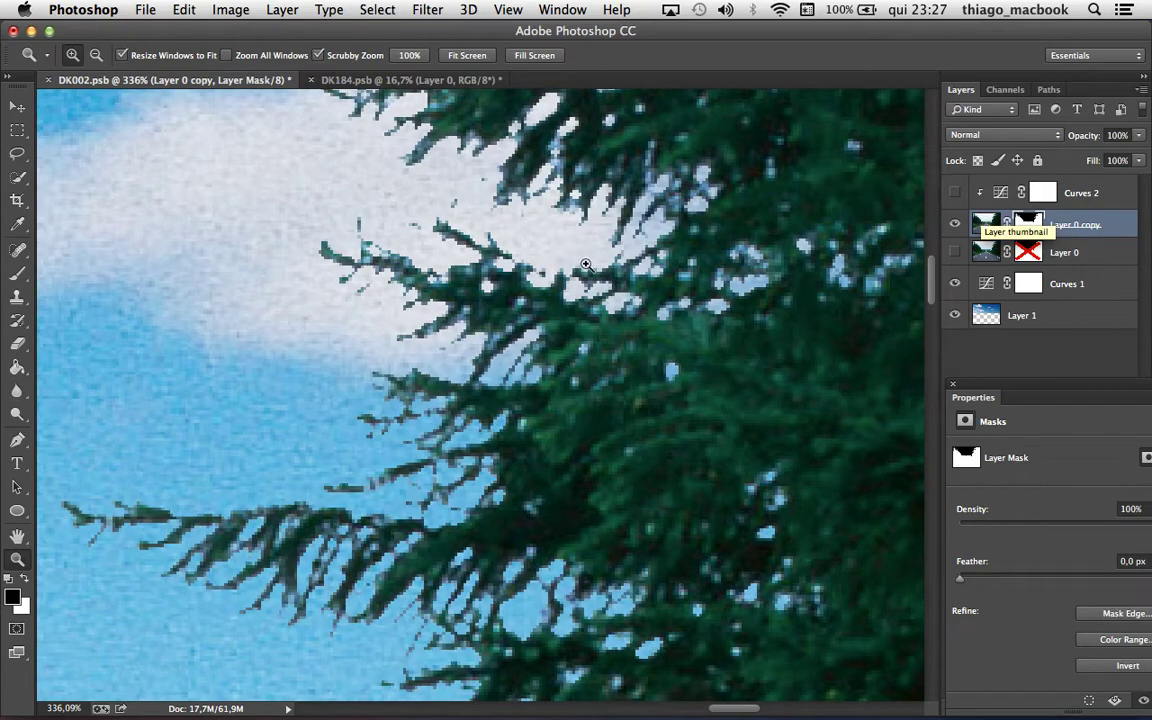
drag(778, 264, 753, 223)
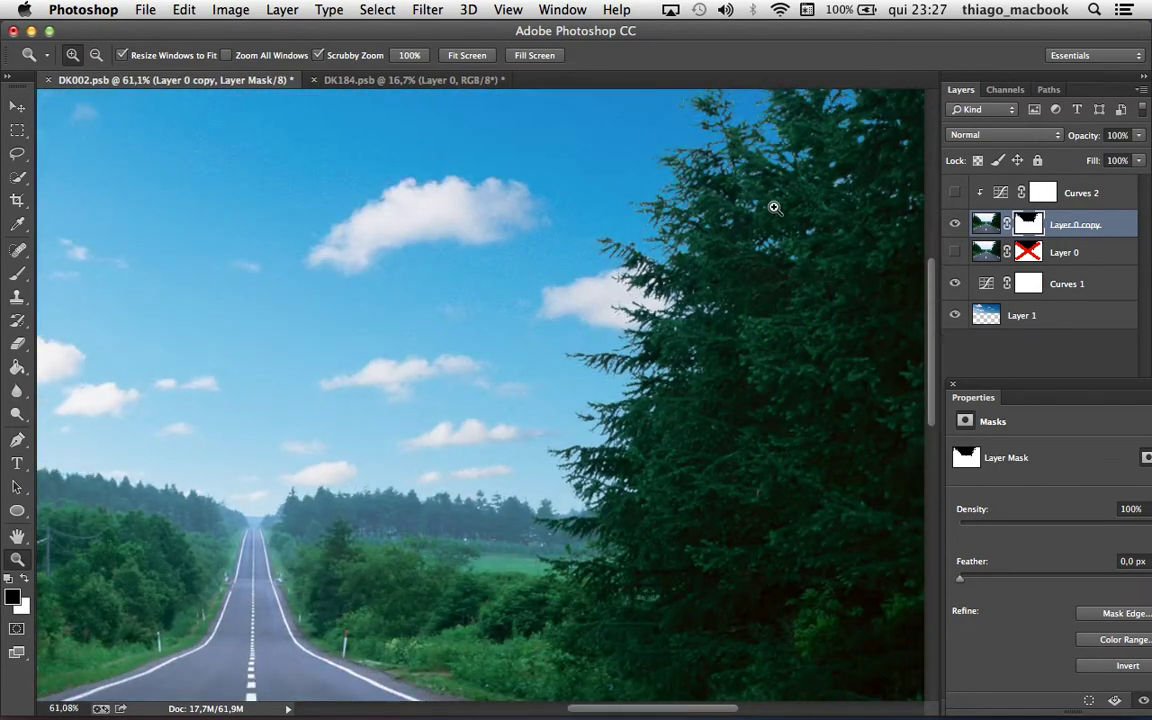
drag(793, 101, 749, 275)
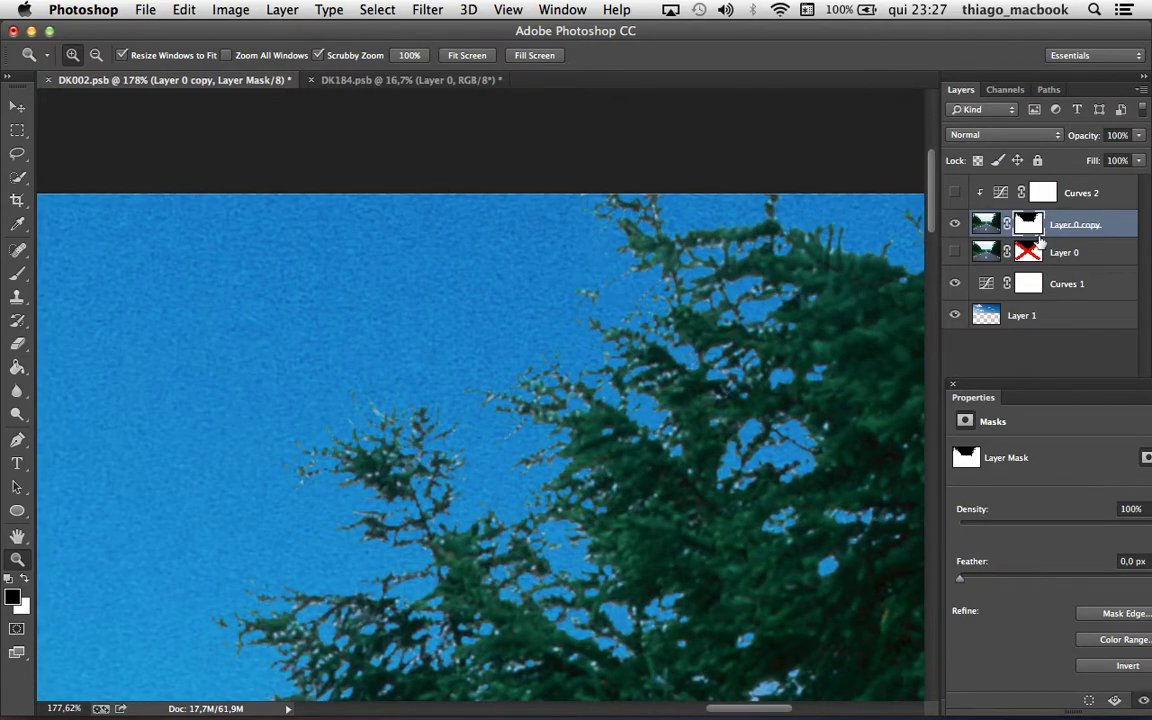
Step: Apply a 2-pixel Gaussian Blur to Layer 0 copy's mask
click(427, 9)
mouse_move(435, 224)
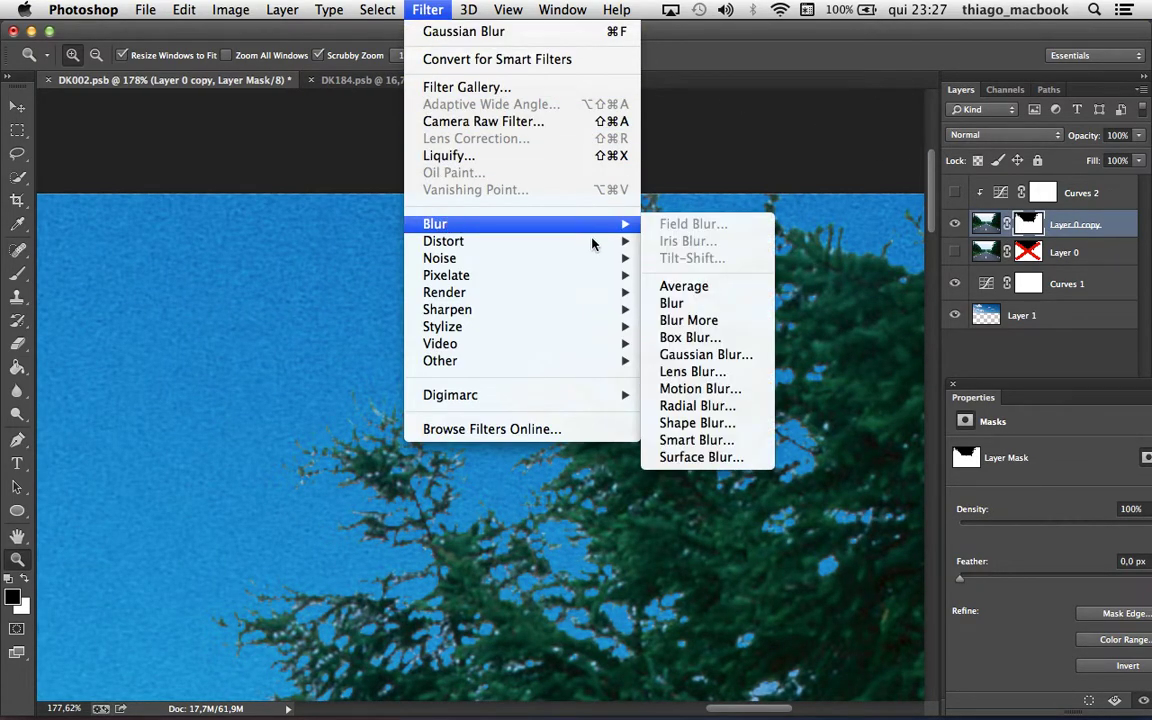
click(700, 355)
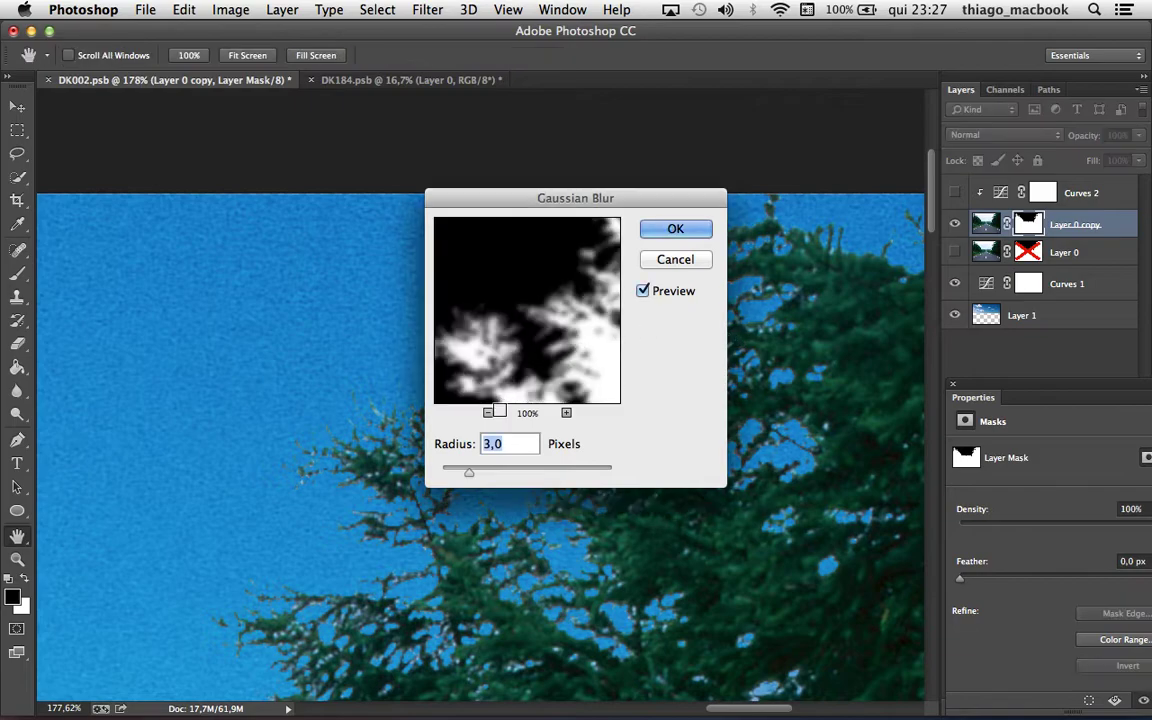
click(318, 404)
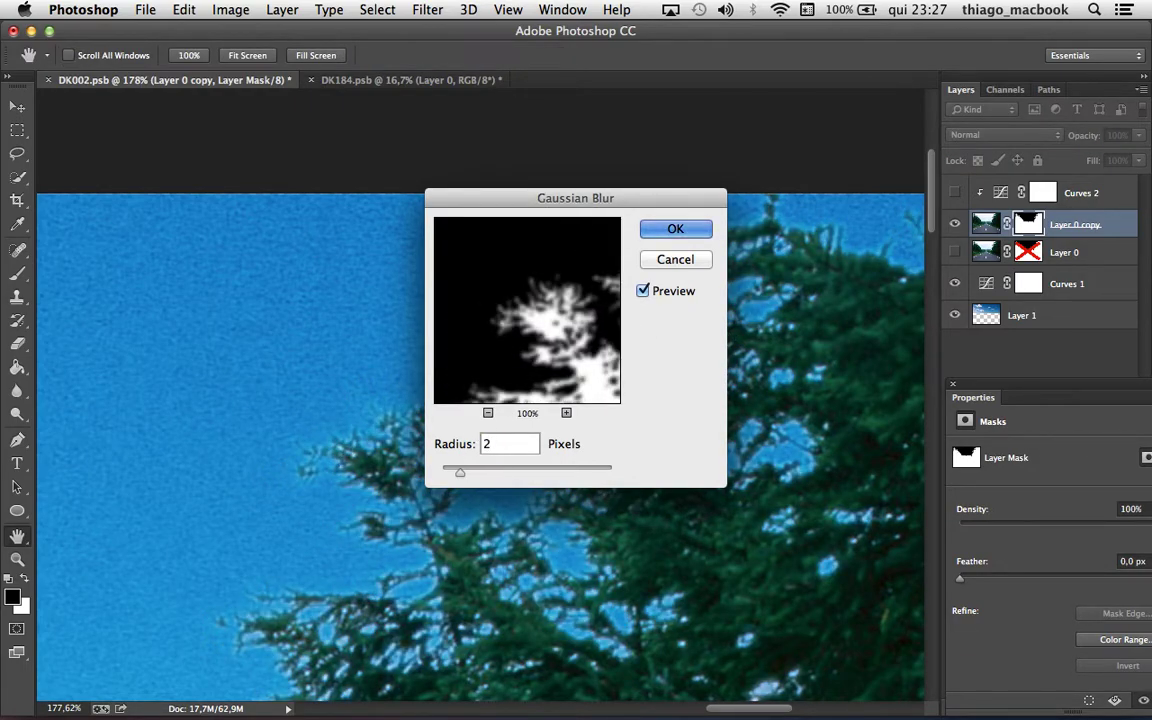
key(Return)
key(z)
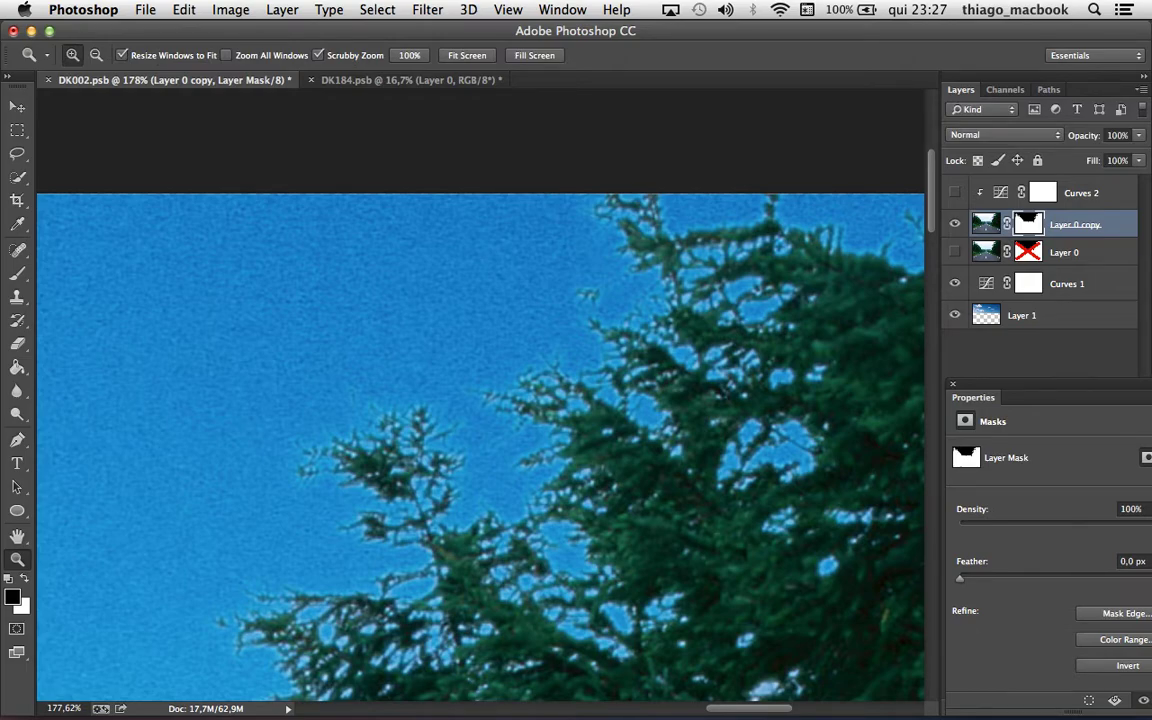
scroll(480, 400, down, 5)
scroll(480, 400, up, 4)
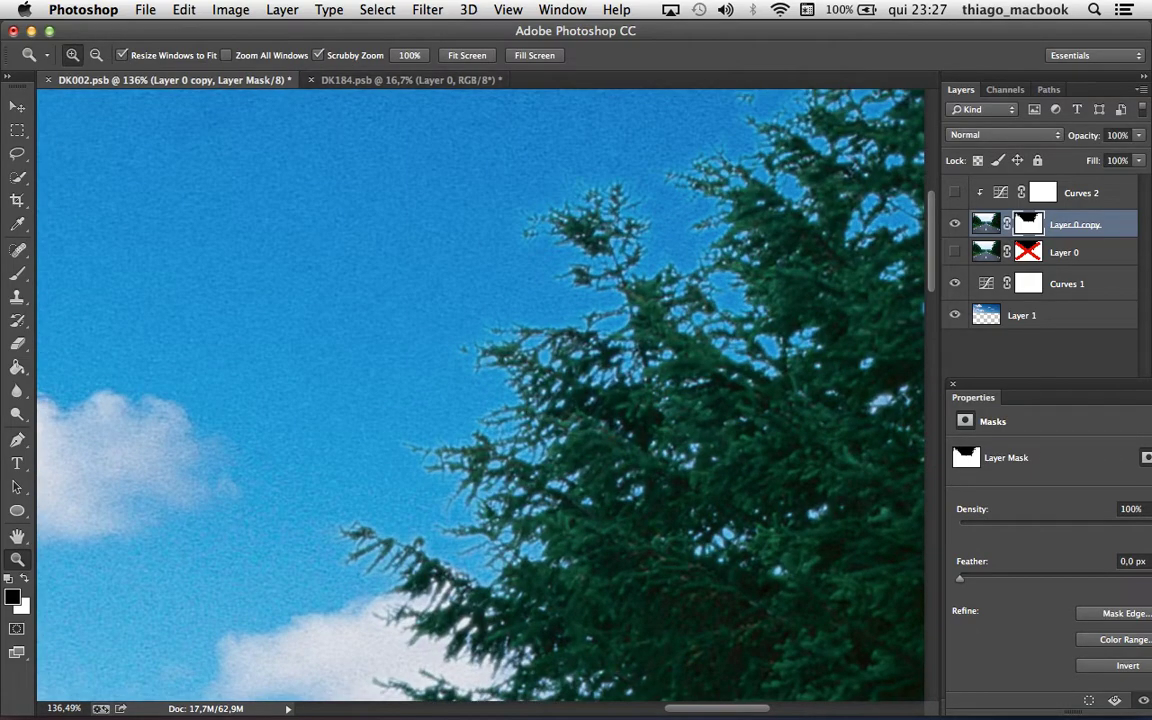
click(230, 9)
key(Escape)
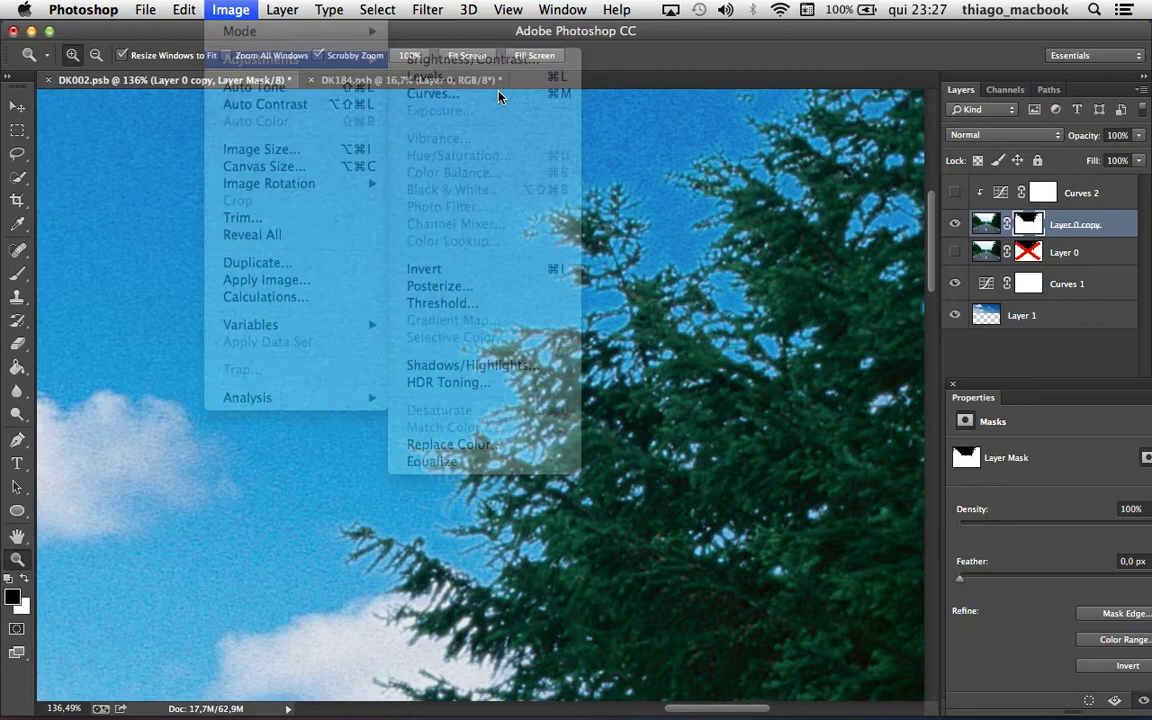
Step: Apply Levels to the mask with midtone 0,72 and white input 231
key(ctrl+l)
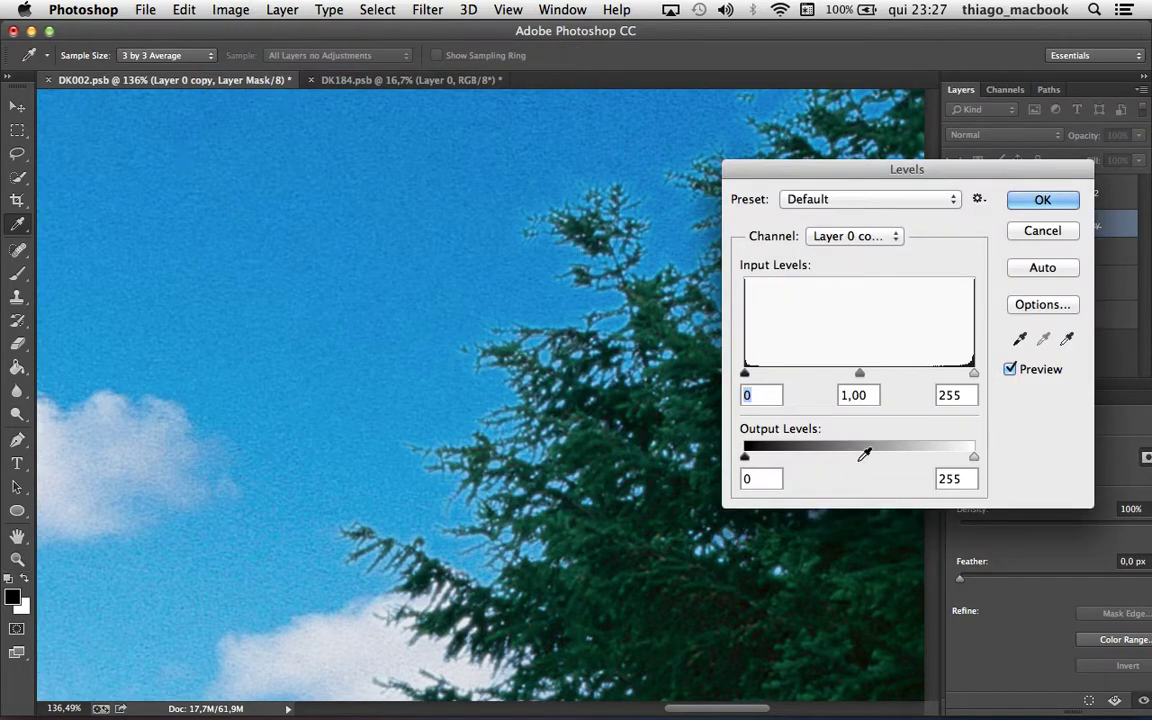
mouse_move(859, 373)
mouse_down()
mouse_move(835, 372)
mouse_move(893, 376)
mouse_move(766, 372)
mouse_move(761, 354)
mouse_move(888, 371)
mouse_up()
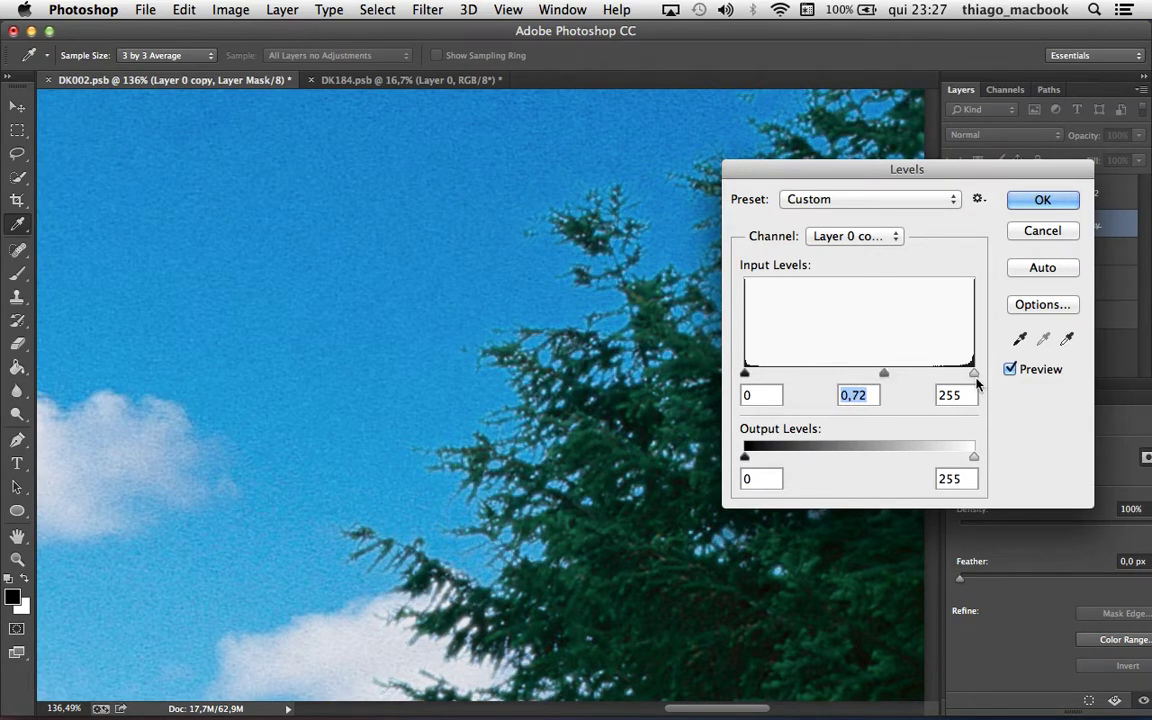
mouse_move(974, 373)
mouse_down()
mouse_move(932, 373)
mouse_move(952, 373)
mouse_up()
click(1045, 205)
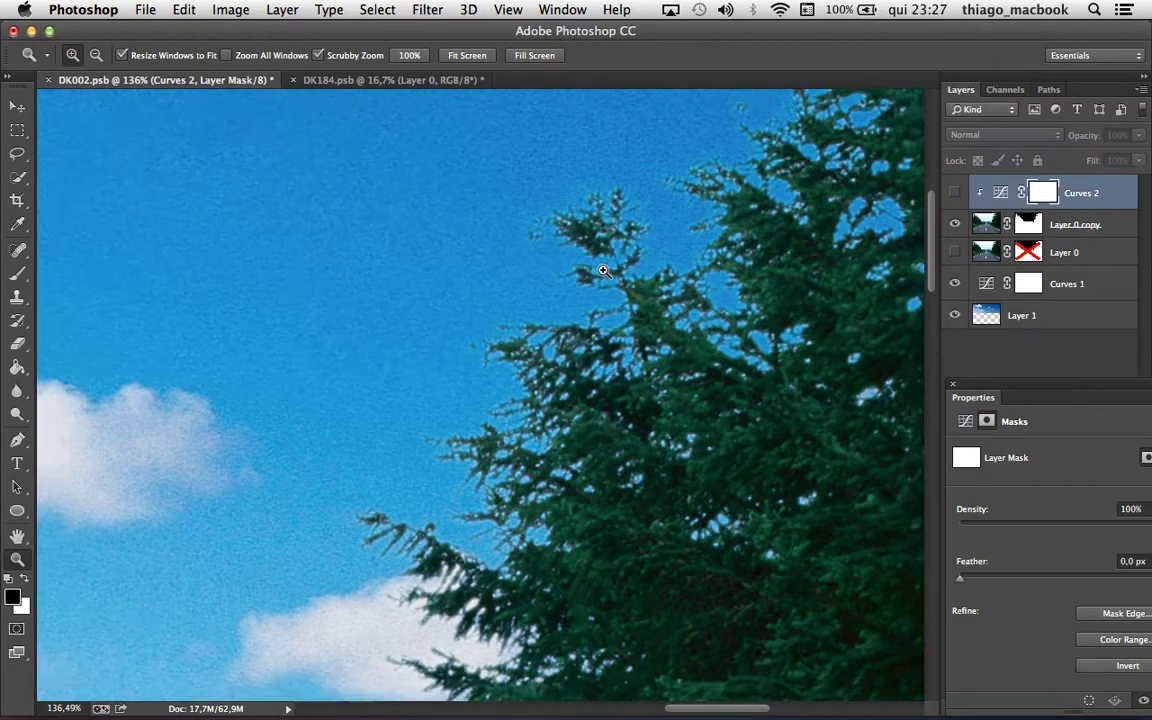
mouse_move(650, 290)
mouse_down()
mouse_move(540, 283)
mouse_move(521, 315)
mouse_move(440, 318)
mouse_up()
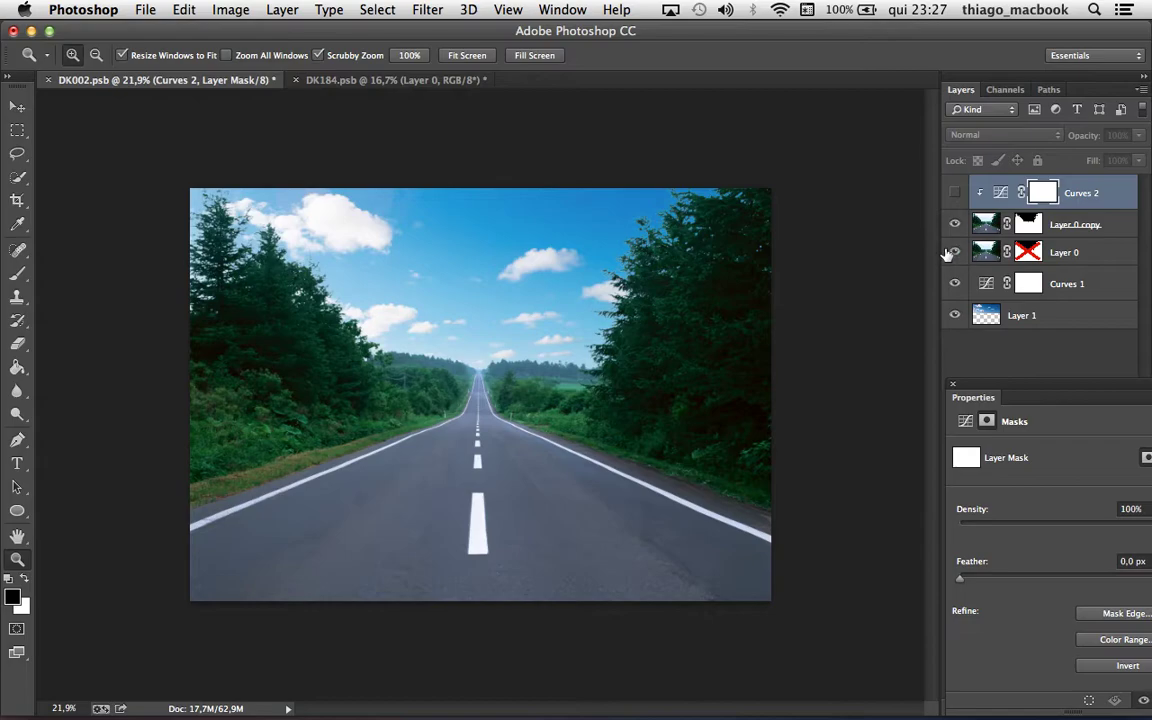
Step: Duplicate Layer 0 copy as Layer 0 copy 2, then delete the original's layer mask
mouse_move(661, 226)
mouse_down()
mouse_move(761, 203)
mouse_move(753, 257)
mouse_move(680, 290)
mouse_up()
click(953, 253)
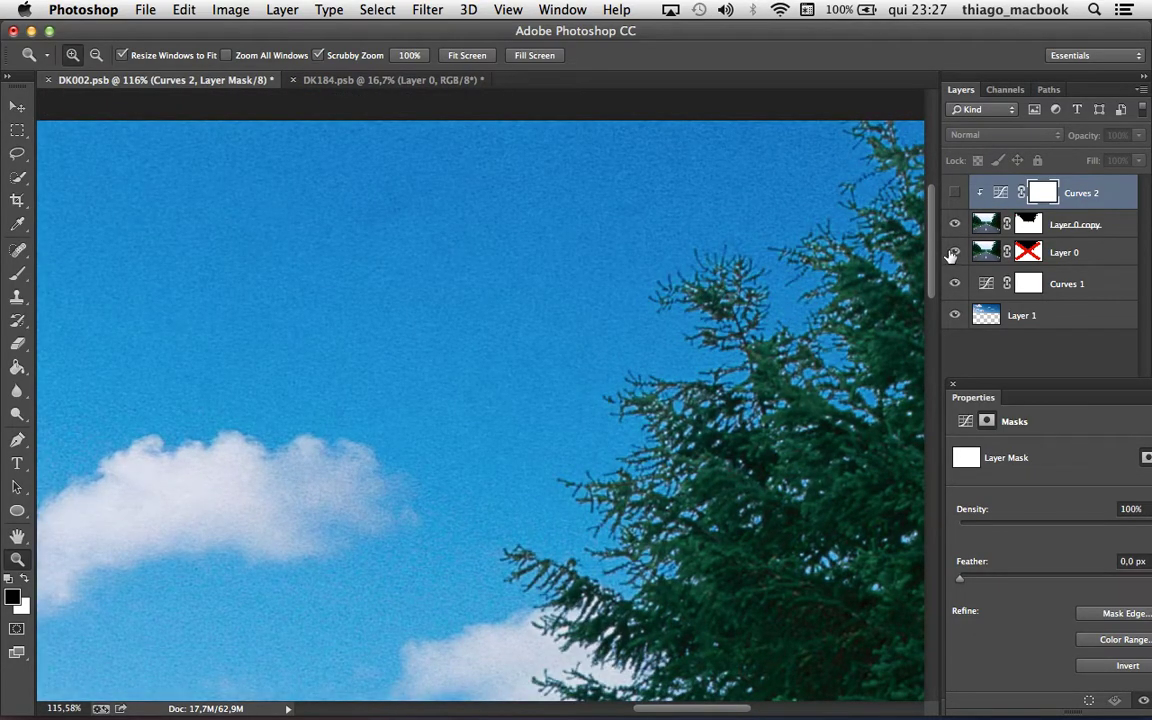
click(954, 224)
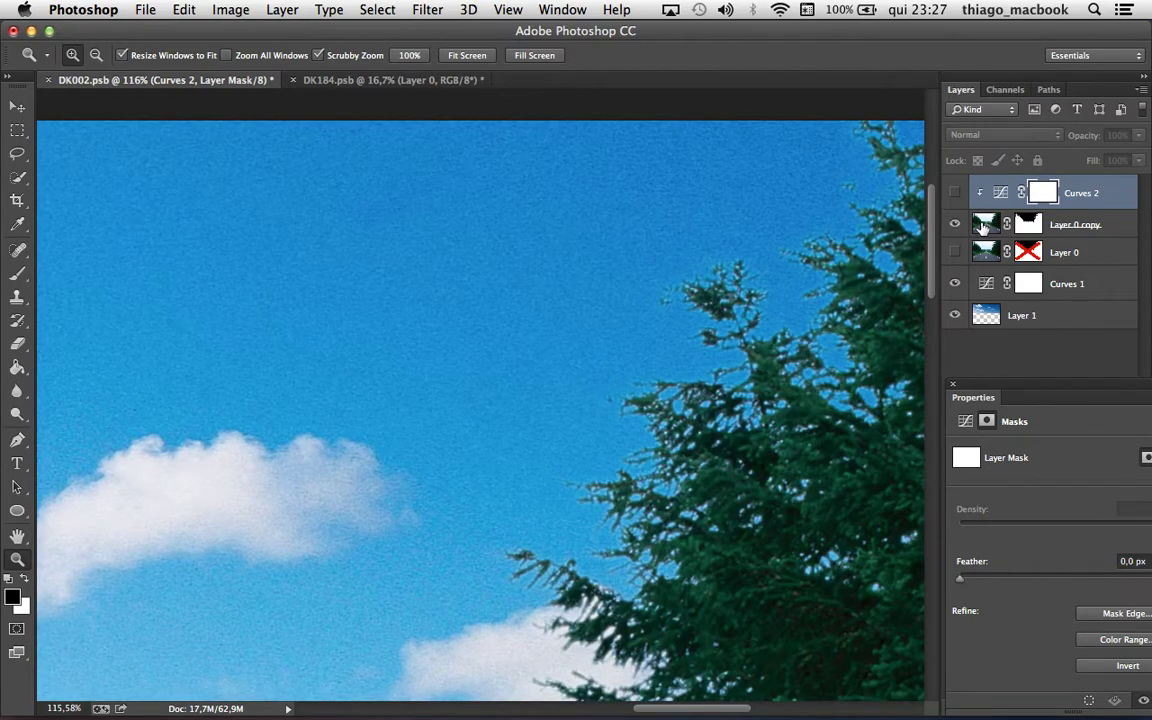
click(983, 228)
key(super+j)
click(1022, 252)
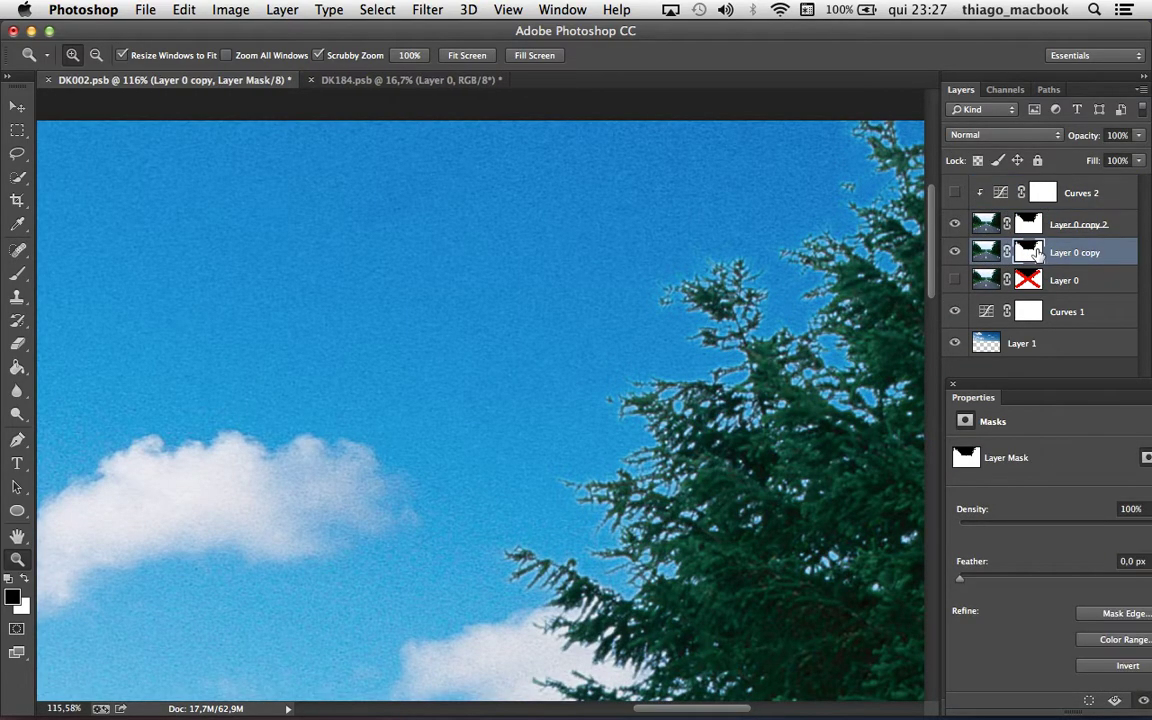
right_click(1022, 248)
click(977, 283)
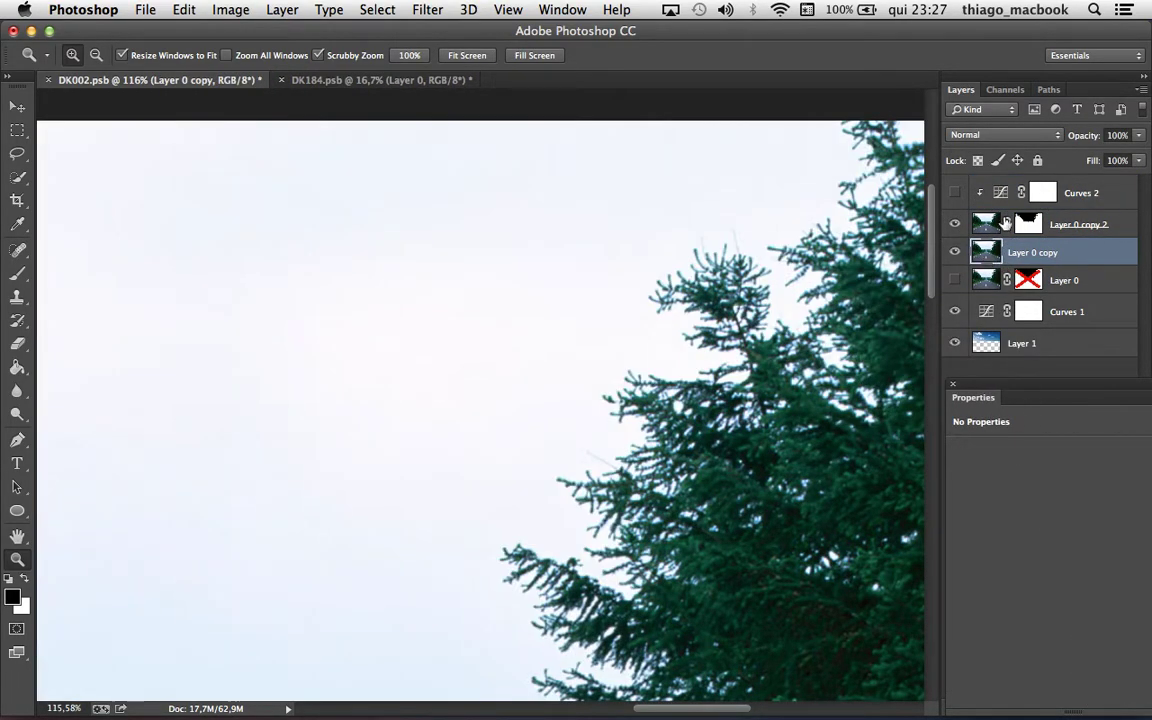
drag(694, 402, 558, 437)
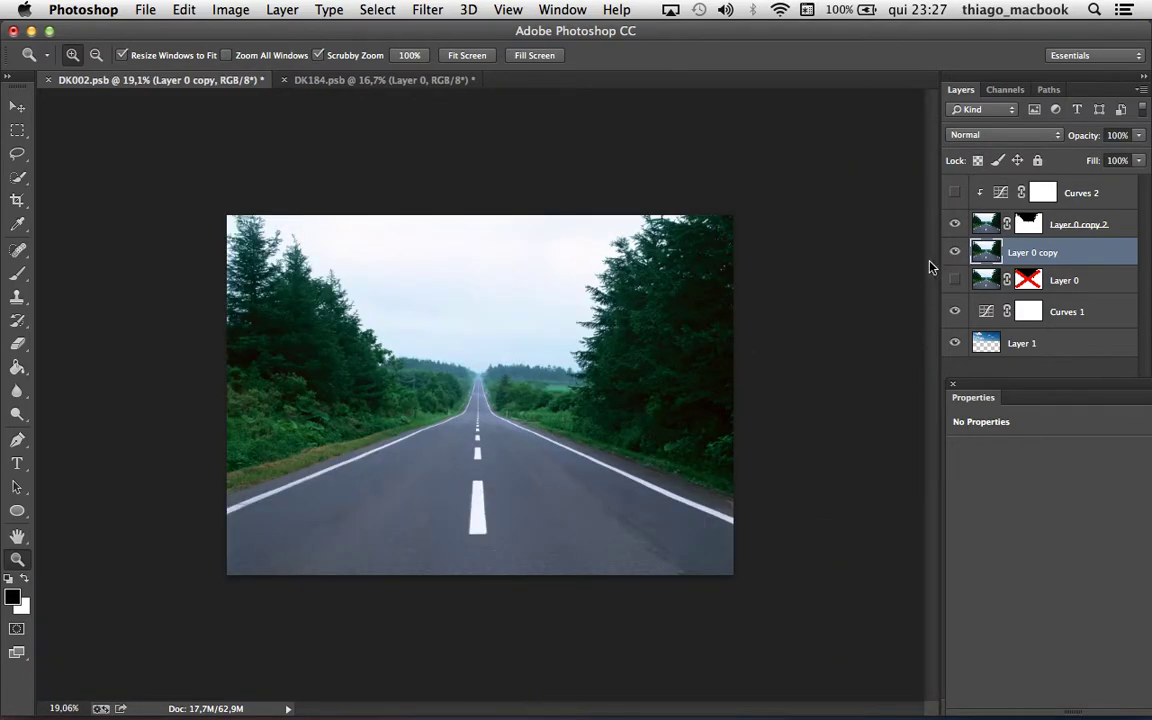
click(744, 227)
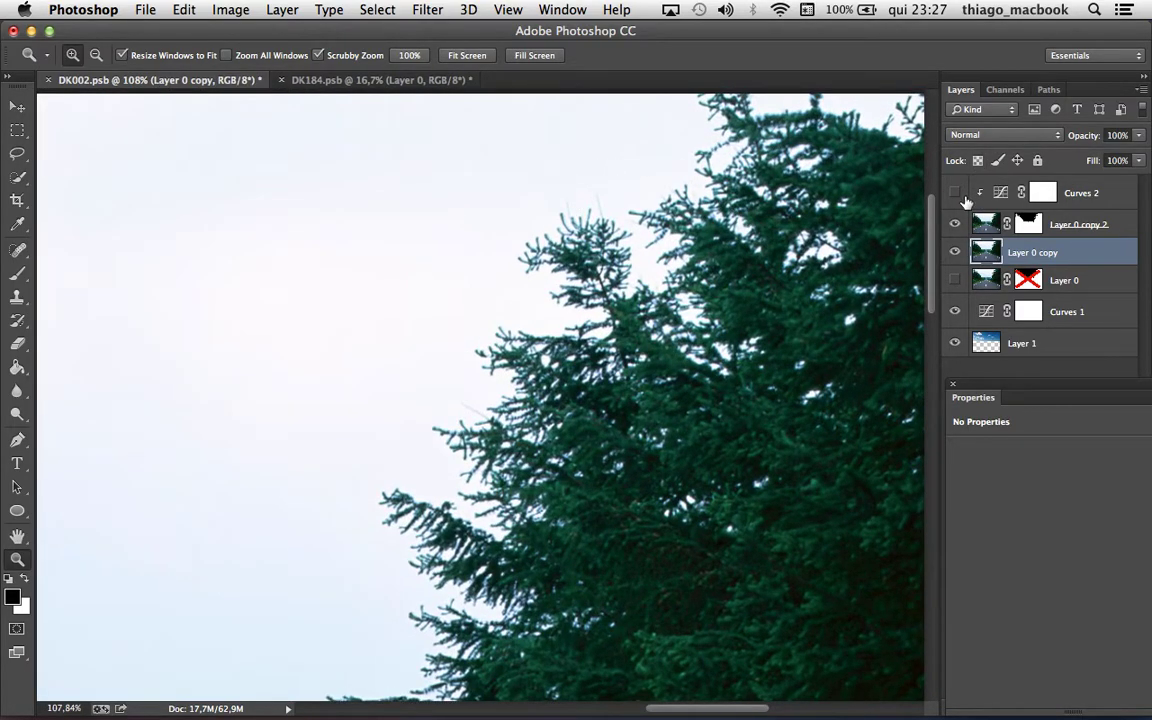
Step: Set Layer 0 copy to Multiply, inspect the tree edges, and close the road photo
click(969, 137)
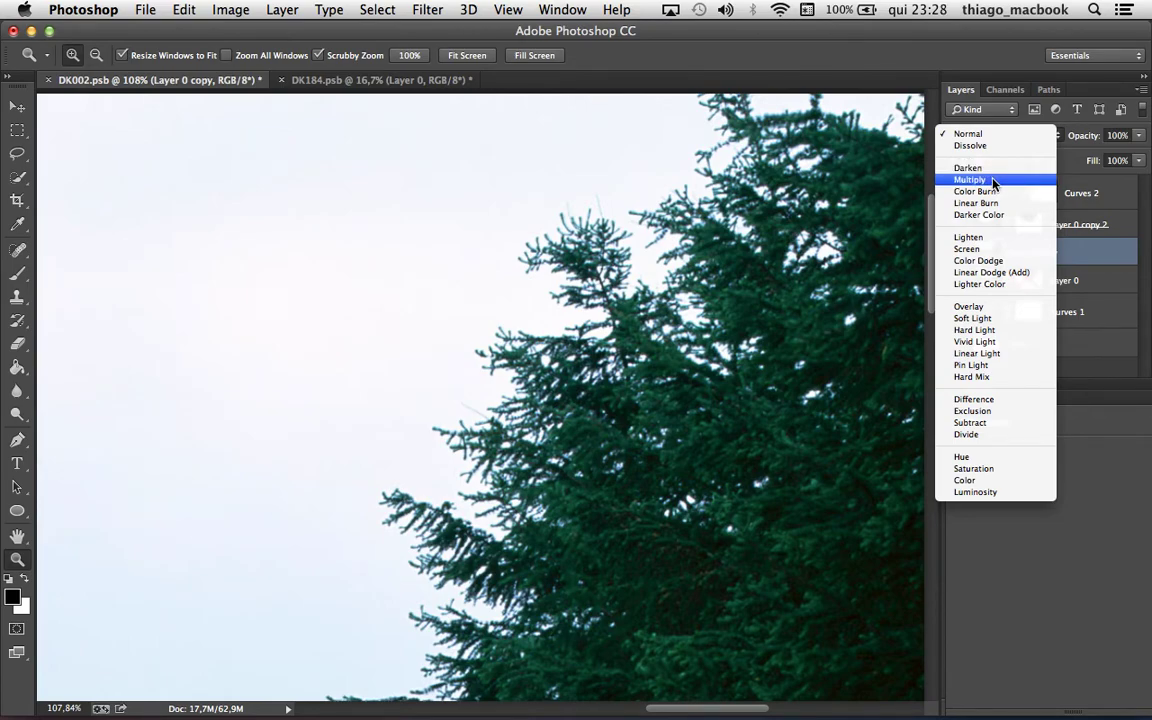
key(Escape)
key(alt+shift+m)
mouse_move(641, 237)
mouse_down()
mouse_move(561, 257)
mouse_move(587, 285)
mouse_up()
drag(468, 495, 311, 442)
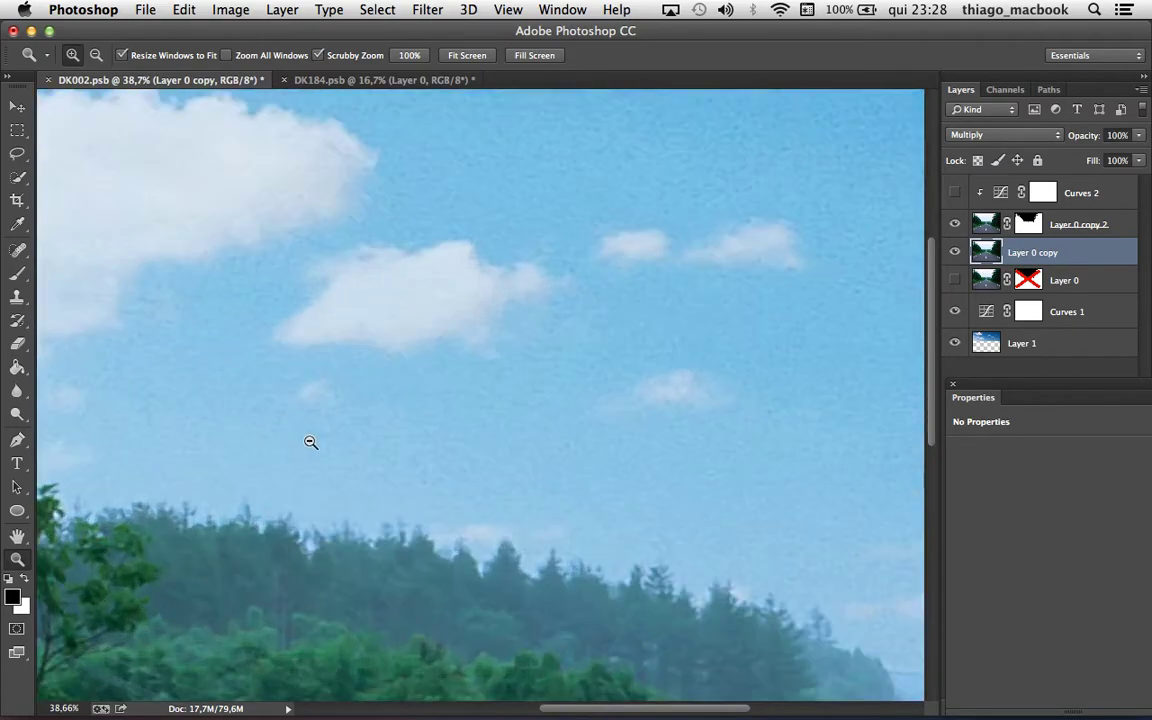
drag(257, 527, 874, 522)
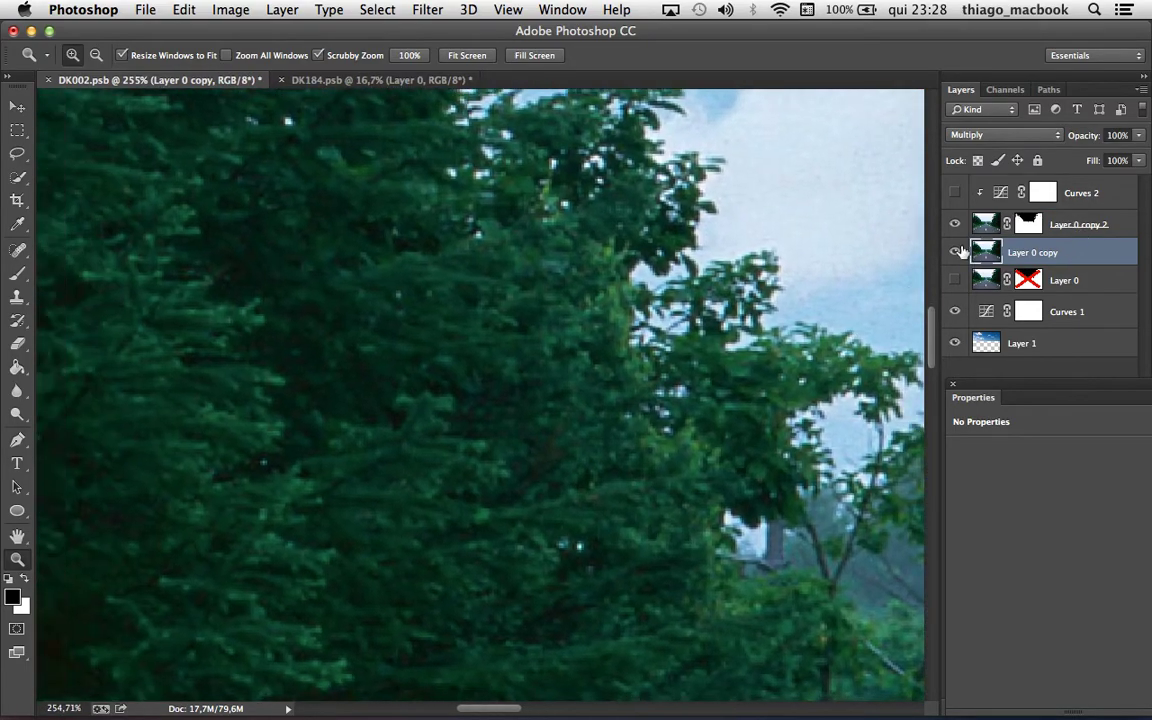
mouse_move(707, 239)
mouse_down()
mouse_move(567, 247)
mouse_move(828, 473)
mouse_up()
mouse_move(702, 211)
mouse_down()
mouse_move(715, 319)
mouse_move(805, 343)
mouse_up()
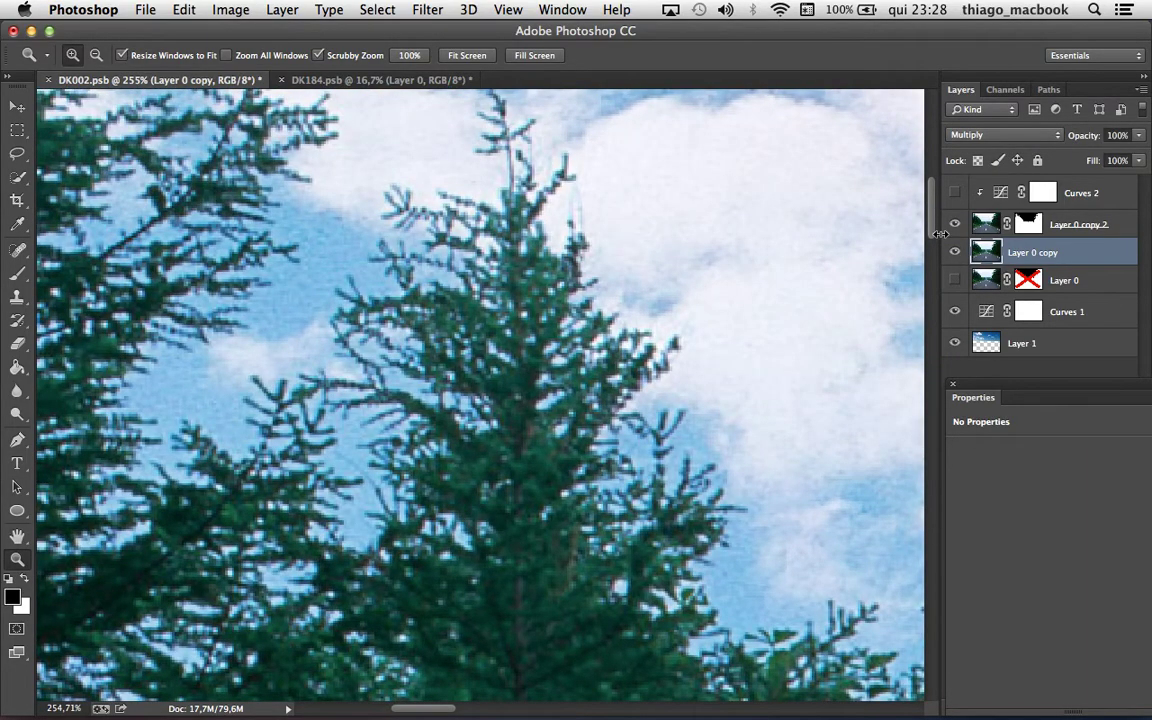
key(super+0)
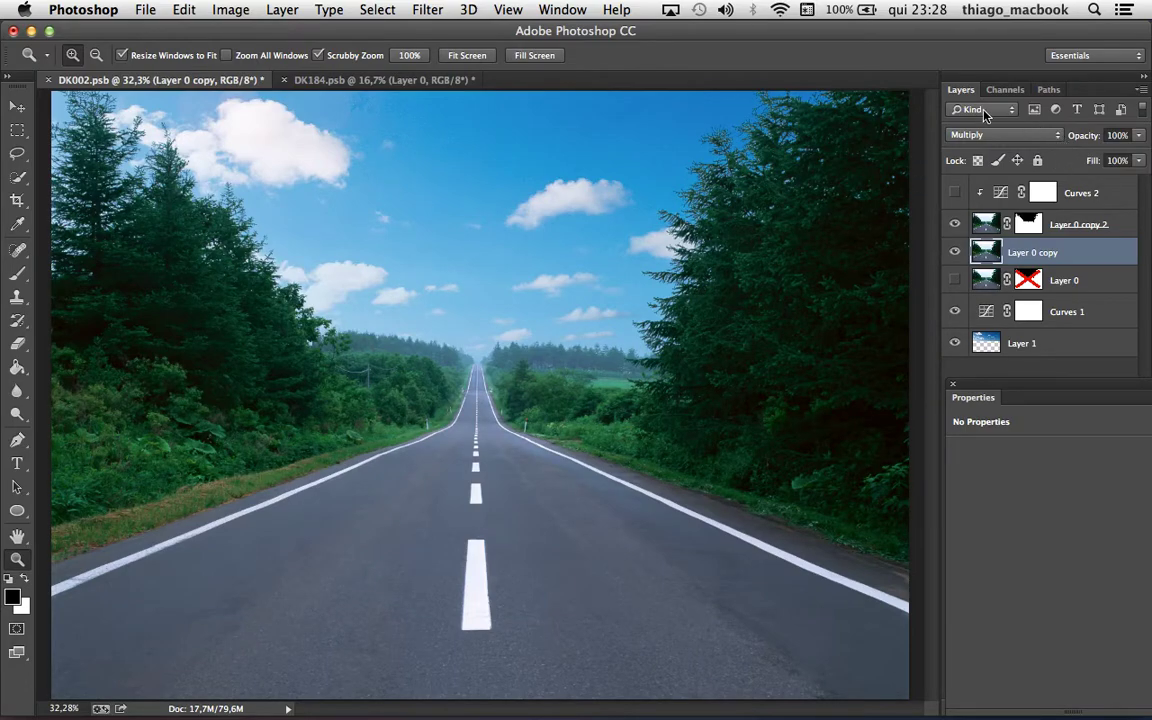
click(47, 81)
Step: Close DK002 unsaved and compare DK184's Blue, Green and Red channels, ending on Blue
click(462, 246)
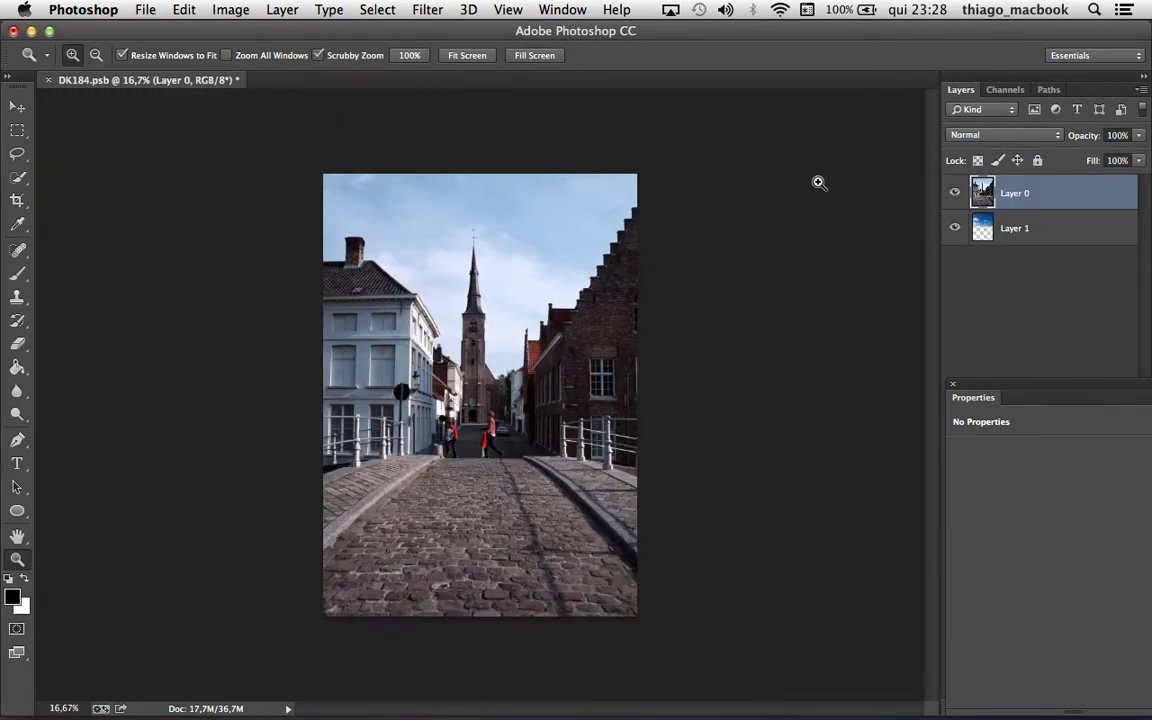
drag(531, 193, 593, 183)
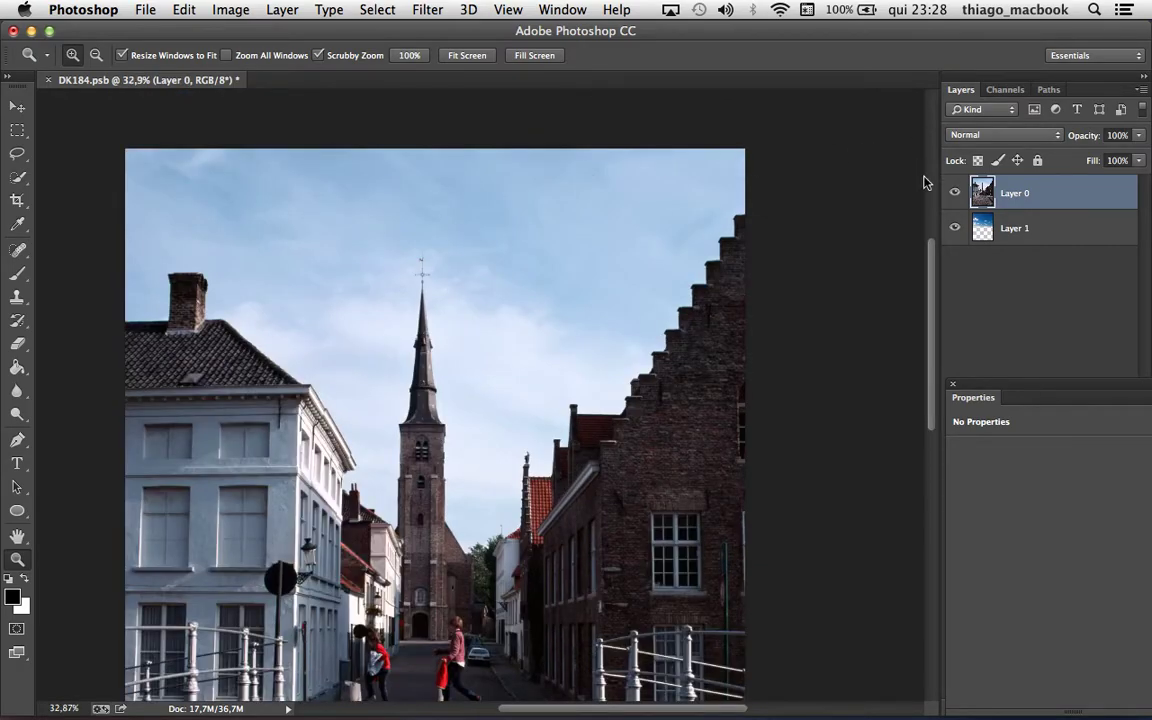
click(1005, 90)
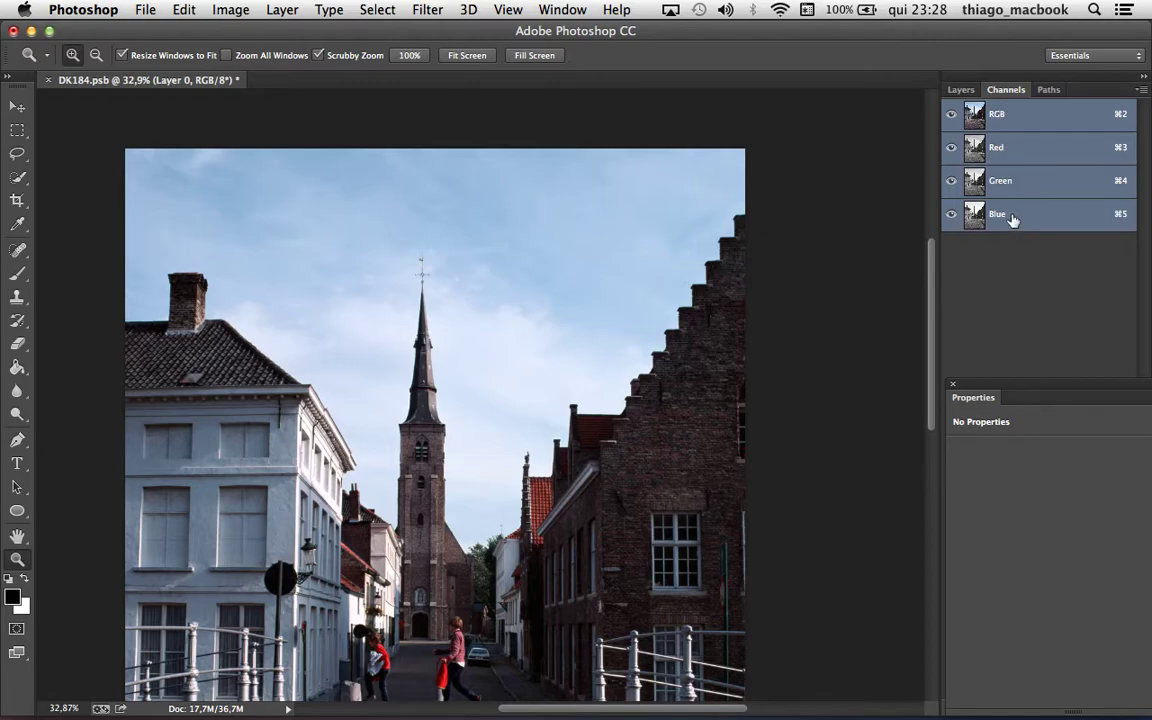
click(1010, 216)
click(1005, 188)
click(1015, 157)
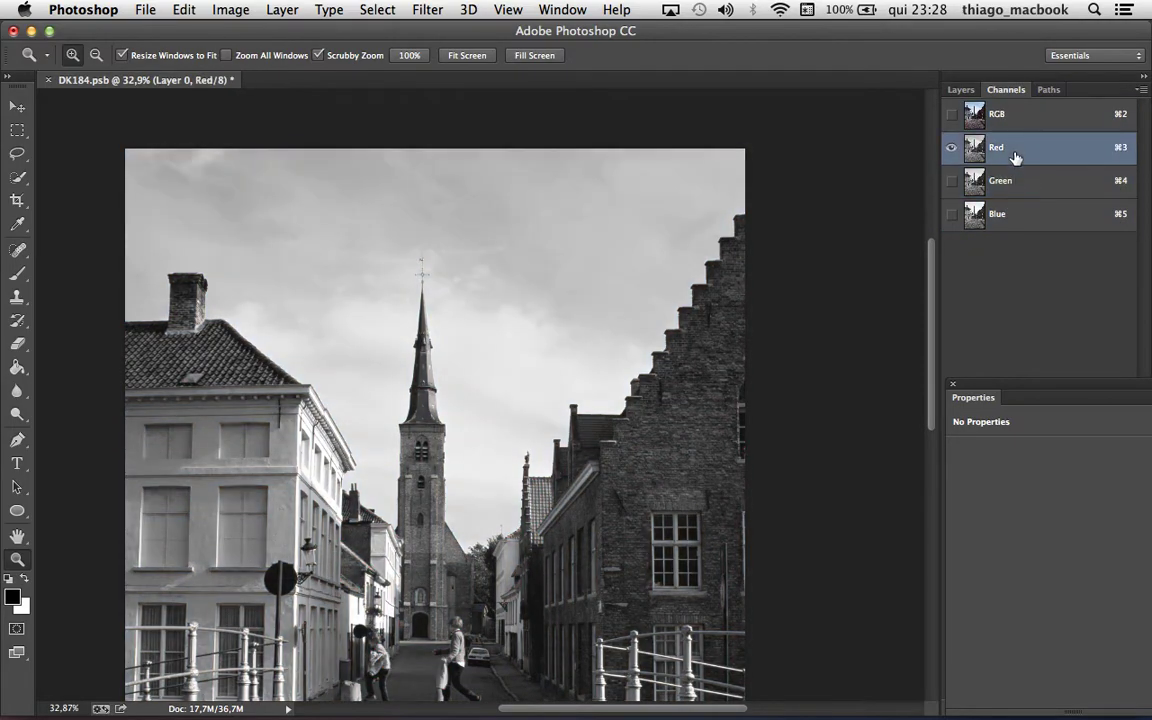
click(1013, 218)
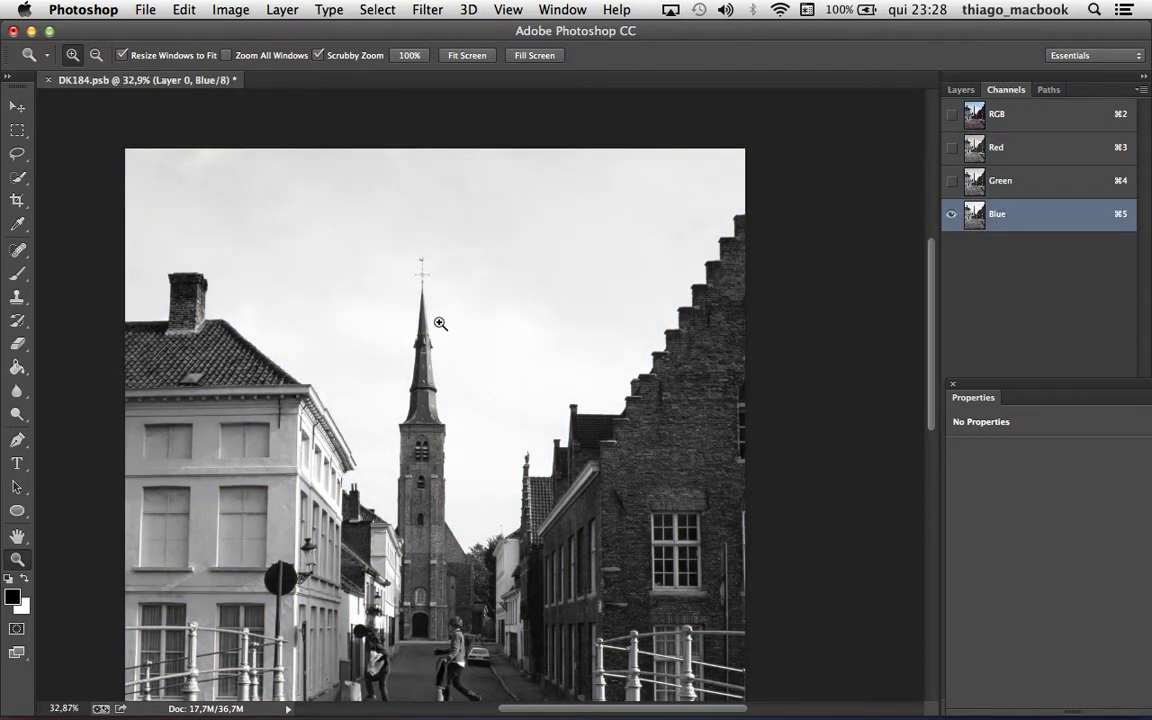
Step: Duplicate the Blue channel as a Blue copy channel
right_click(1016, 220)
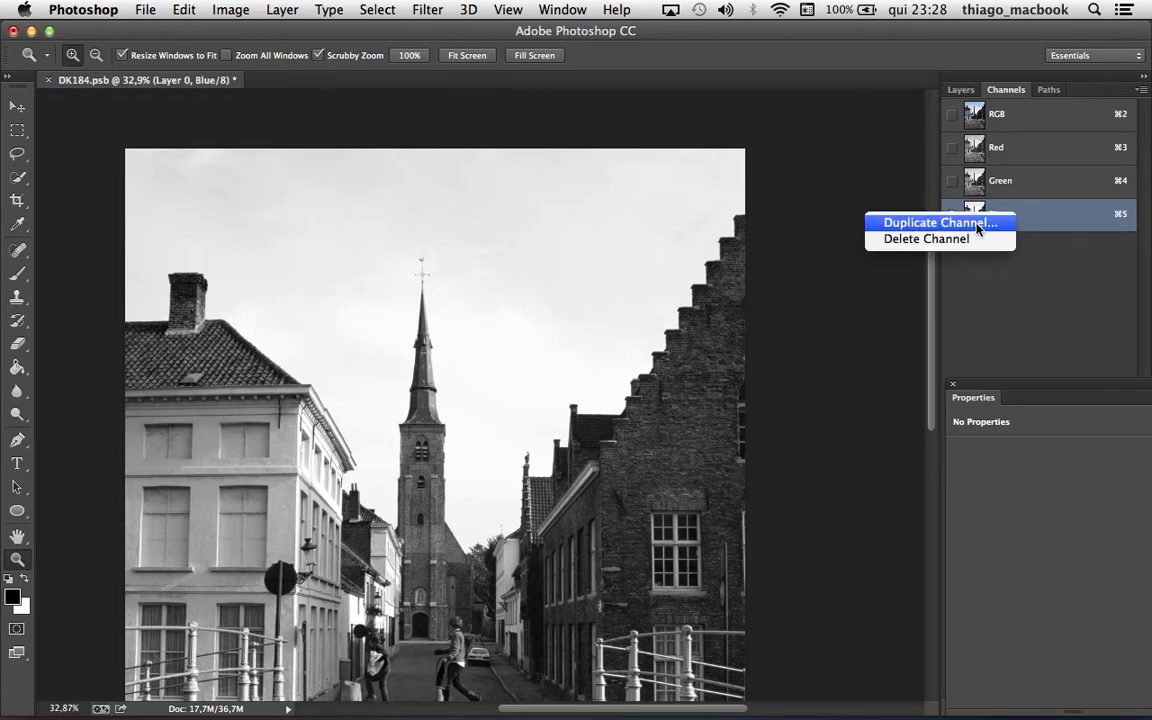
click(978, 223)
click(744, 288)
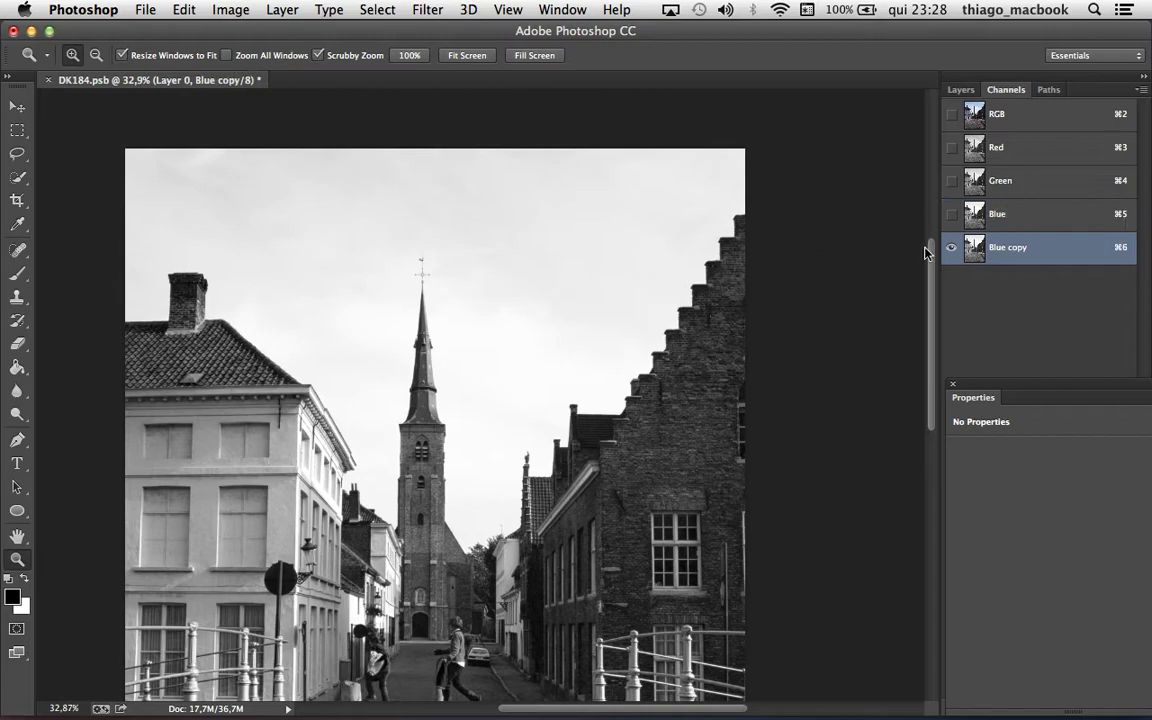
Step: Apply Levels 181 and 210 to Blue copy, making the sky white and buildings black
key(super+l)
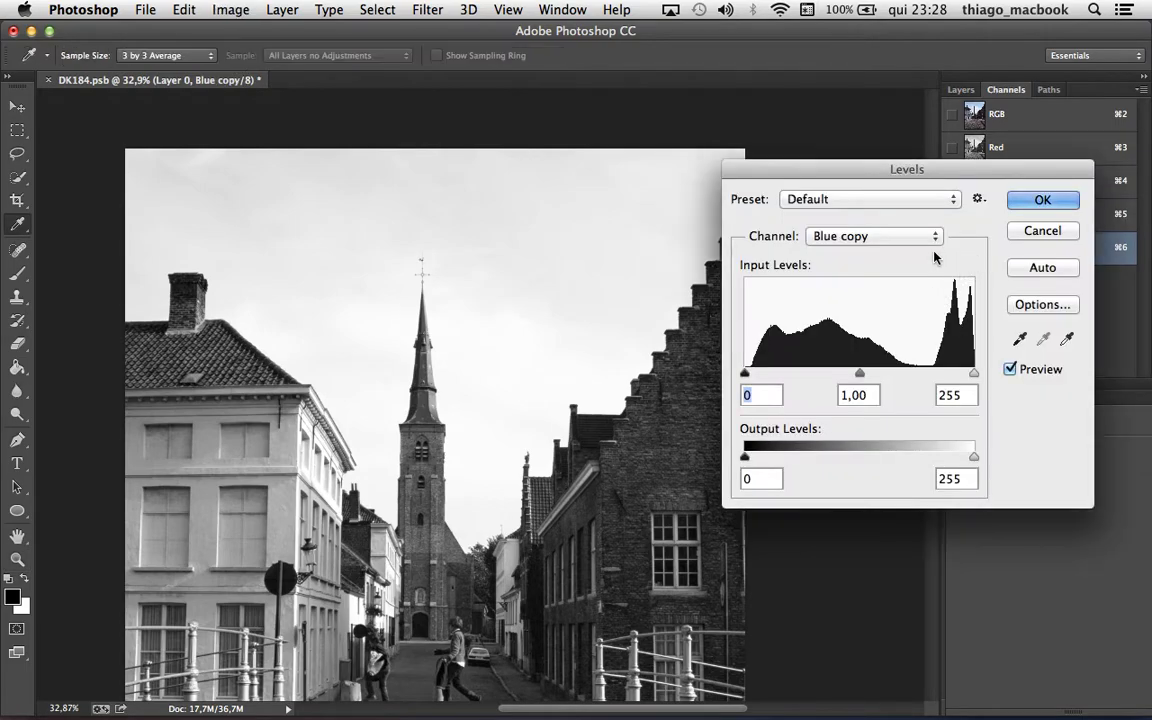
mouse_move(744, 373)
mouse_down()
mouse_move(893, 395)
mouse_move(946, 375)
mouse_move(935, 373)
mouse_up()
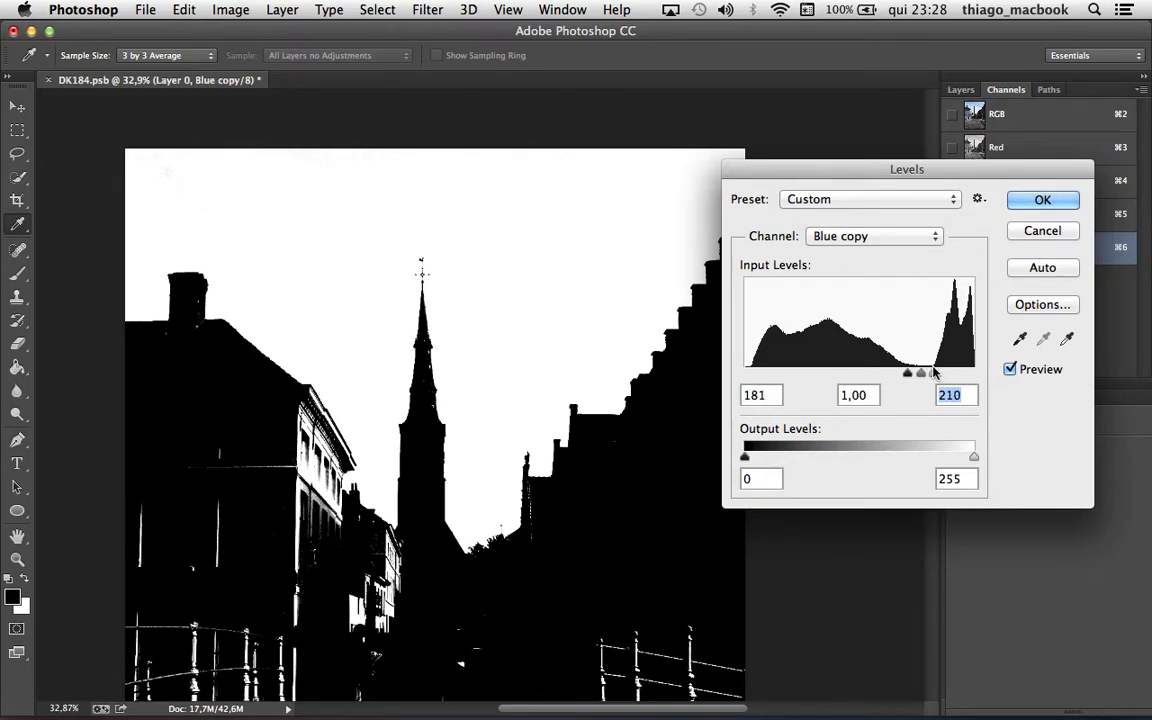
click(1046, 200)
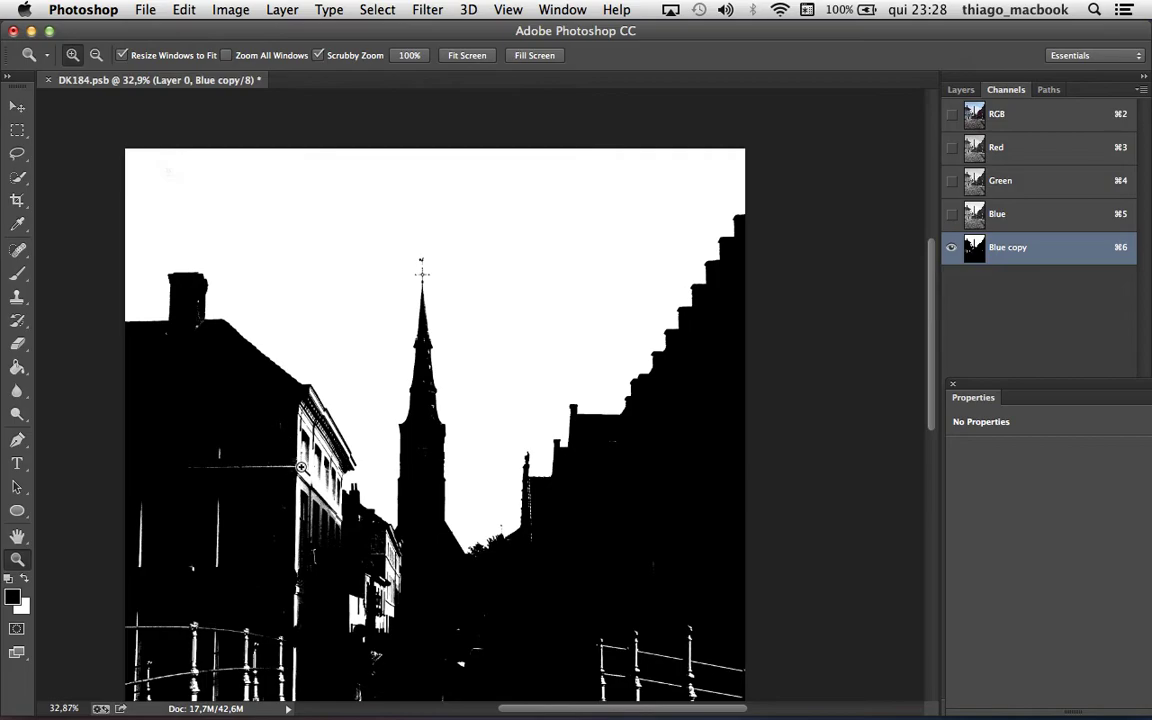
Step: Lasso the white facade along the roof edge and fill it black
drag(301, 467, 592, 437)
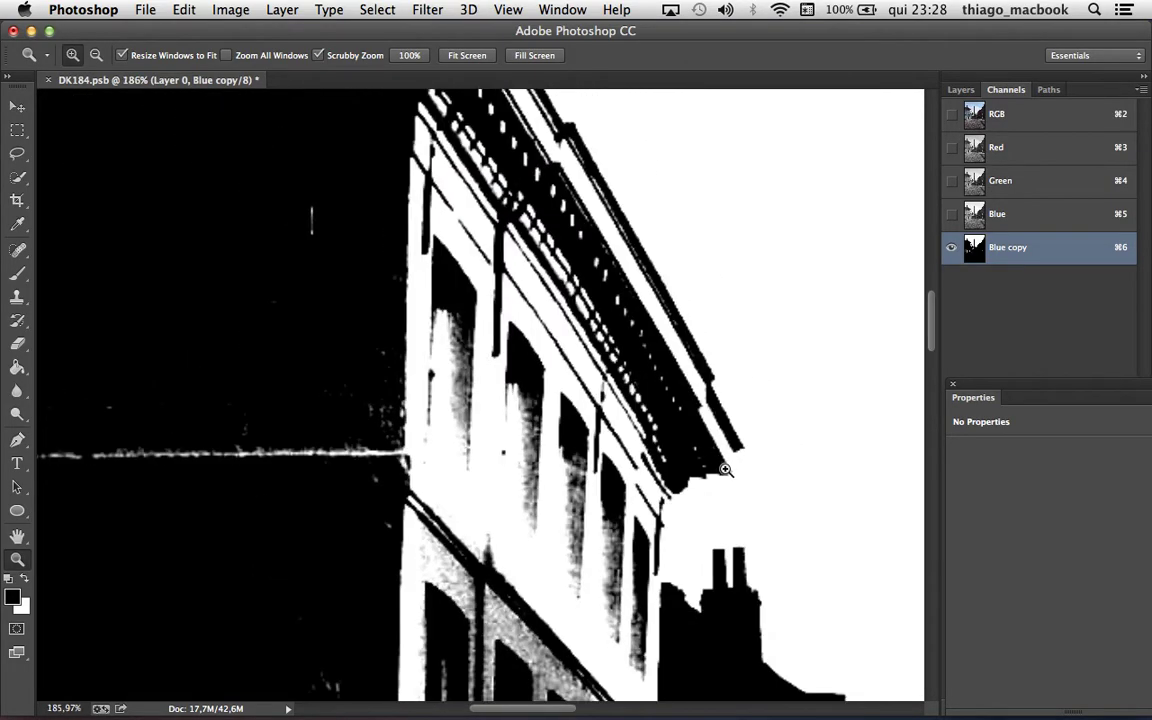
key(l)
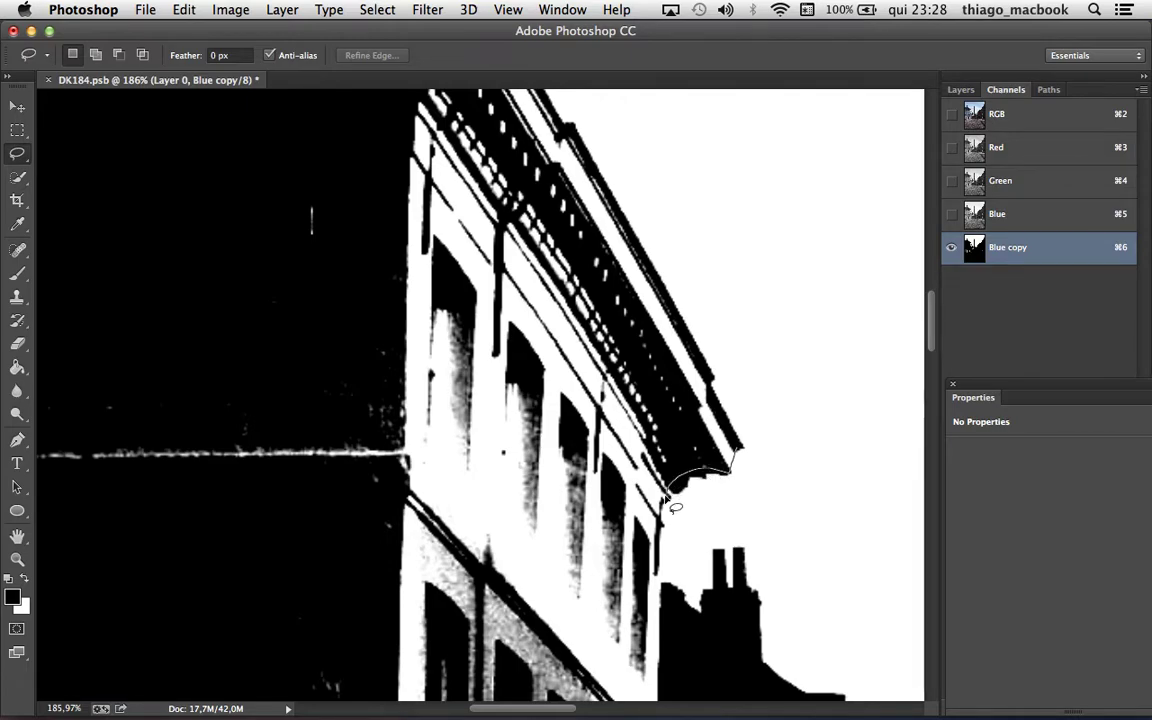
drag(668, 607, 468, 212)
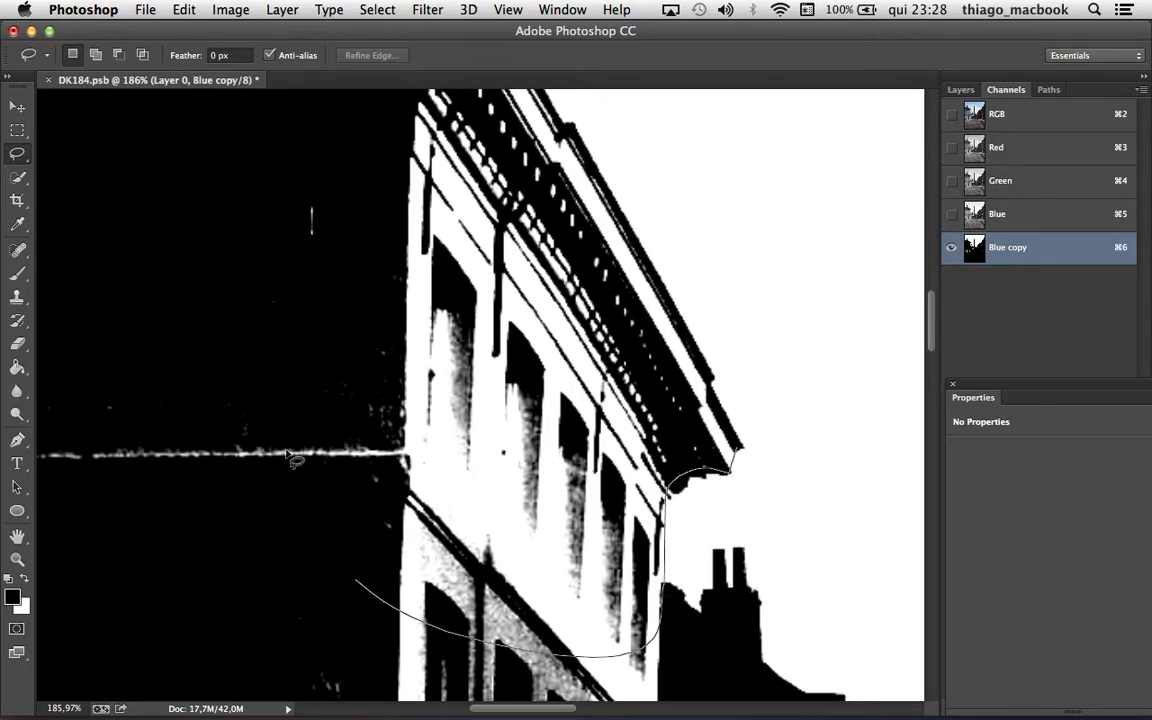
drag(513, 233, 556, 328)
mouse_move(619, 398)
mouse_down()
mouse_move(728, 630)
mouse_move(709, 590)
mouse_up()
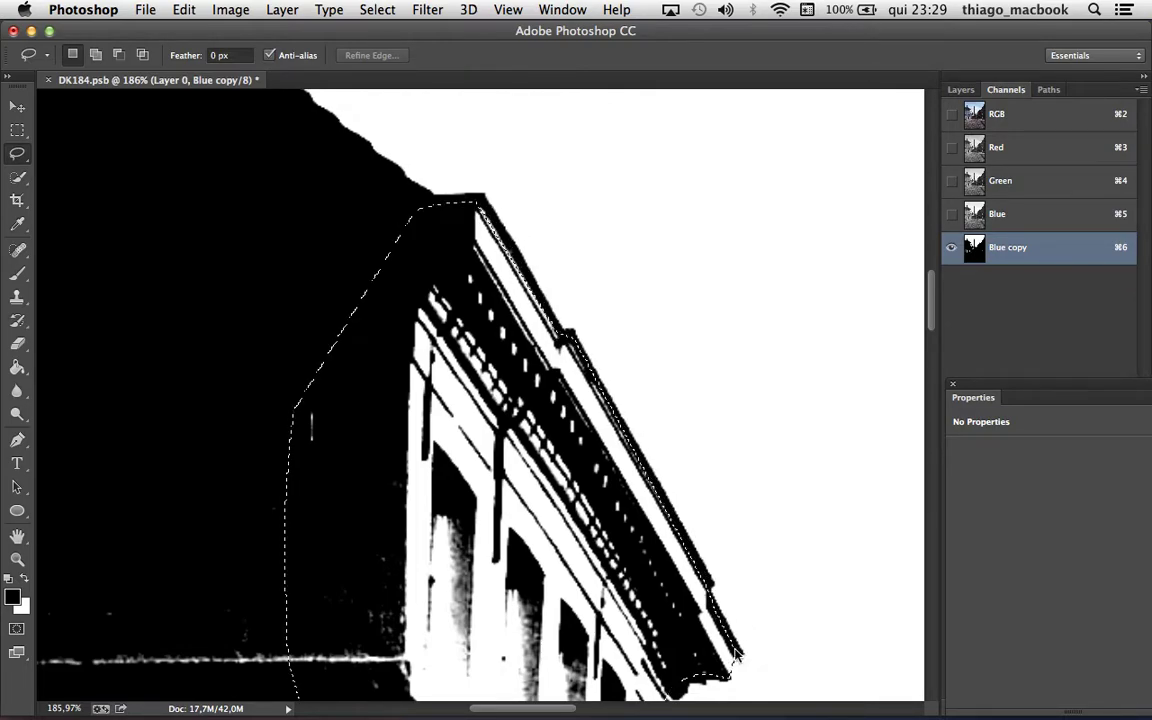
drag(745, 662, 745, 665)
key(alt+BackSpace)
key(super+d)
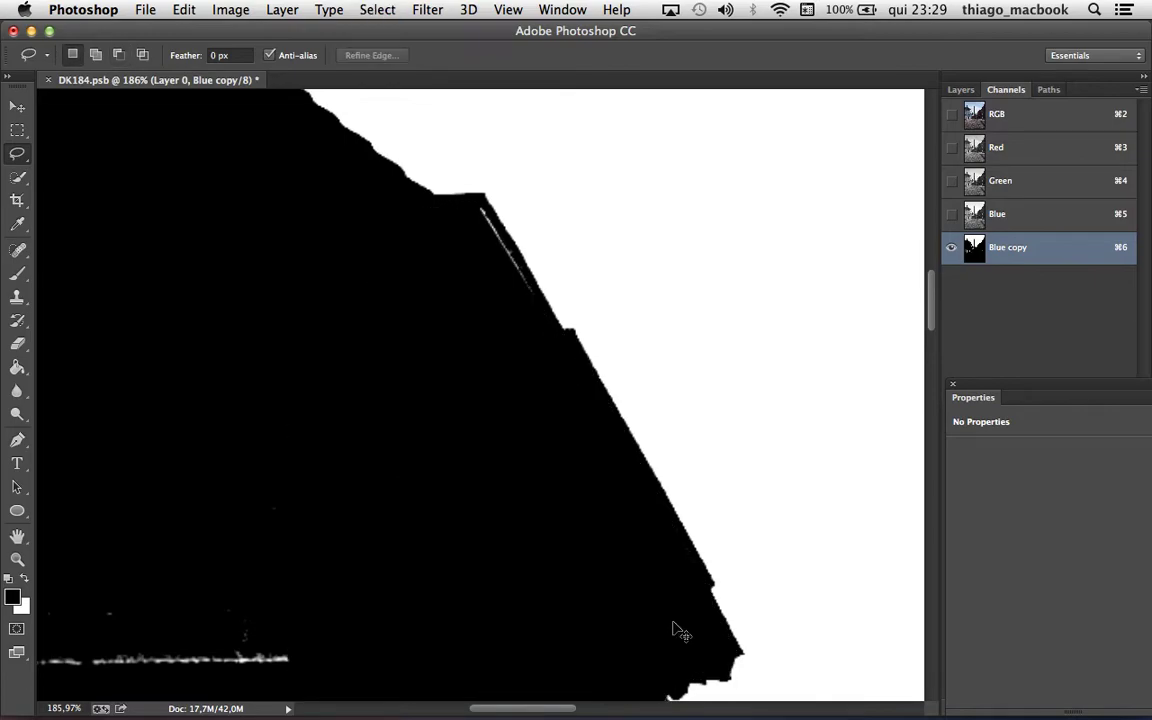
key(super+0)
Step: Lasso the white facades below the rooflines near the church and fill them black
drag(488, 316, 501, 316)
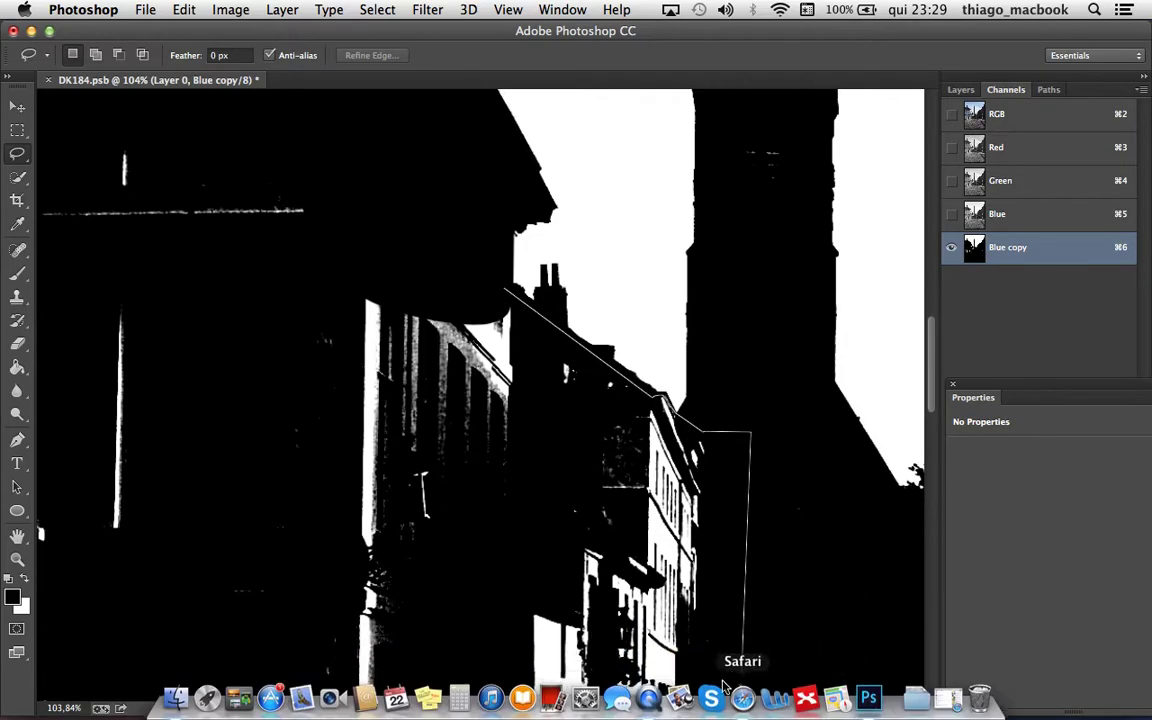
drag(748, 645, 48, 590)
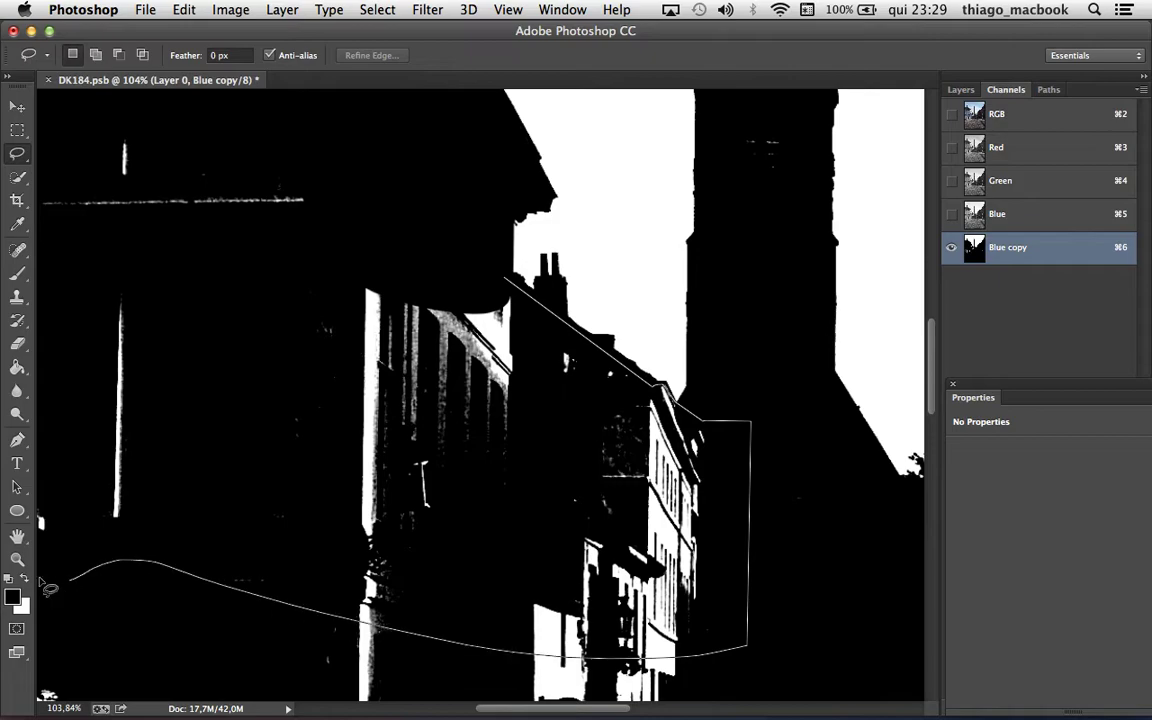
drag(240, 120, 257, 134)
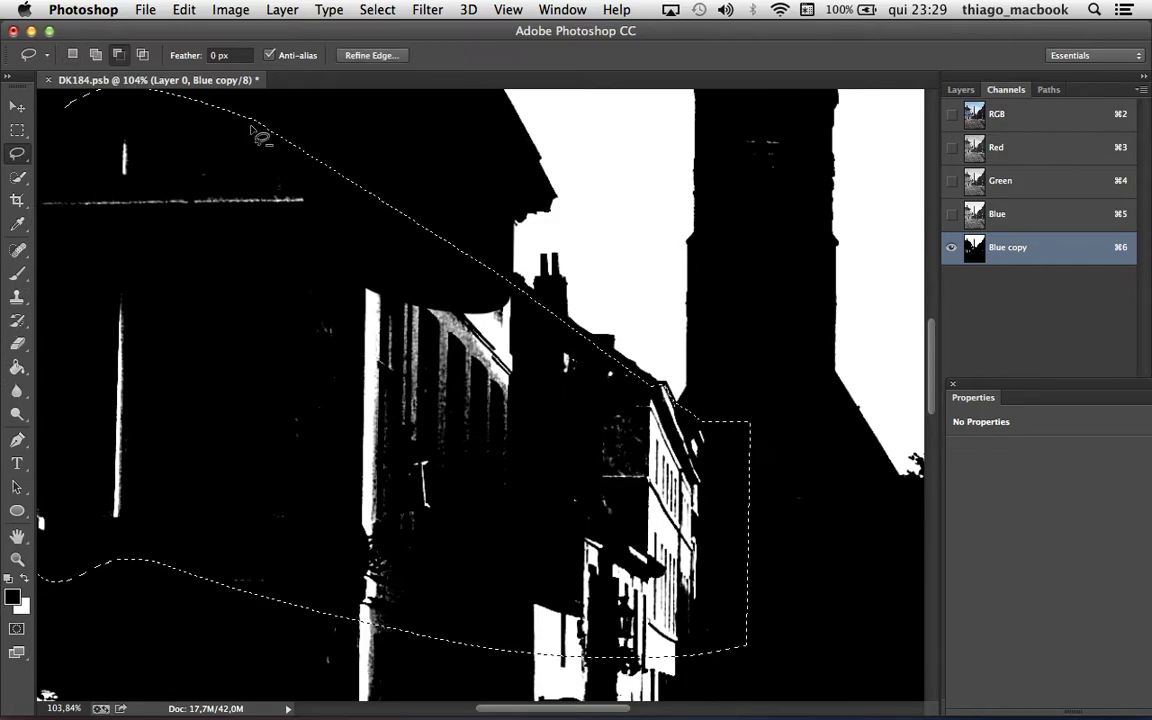
key(alt+BackSpace)
key(super+d)
key(super+0)
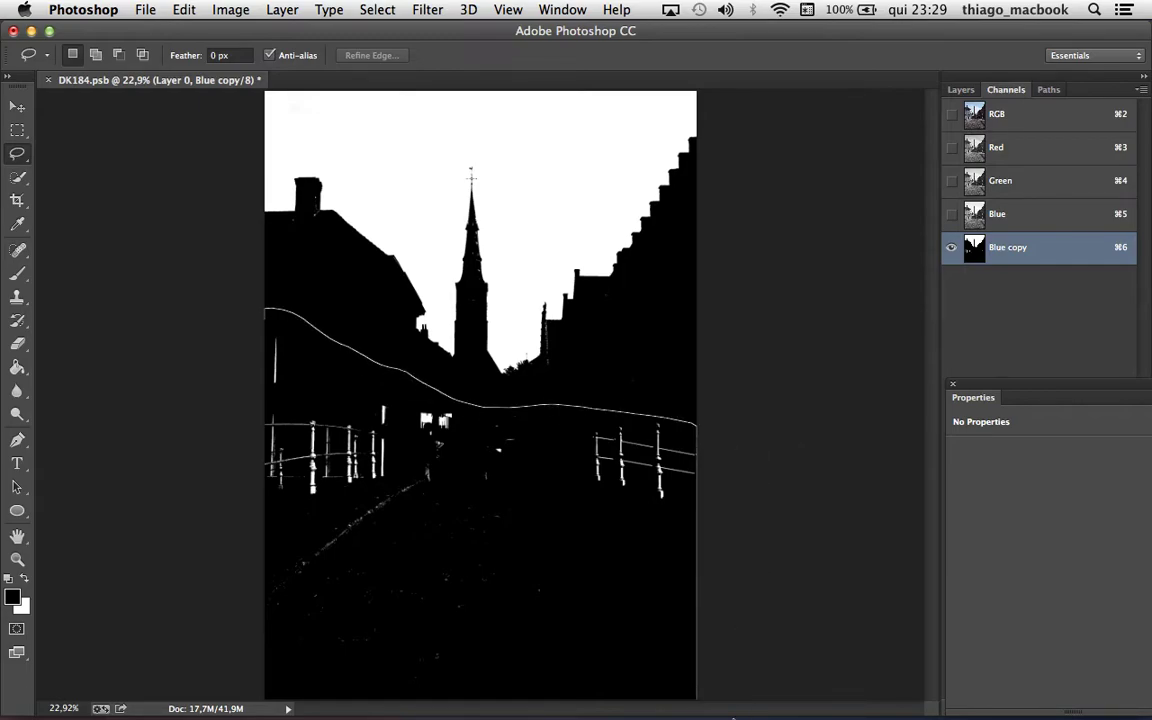
Step: Select the lower area with the white fences and fill it black
drag(733, 717, 733, 717)
key(super+minus)
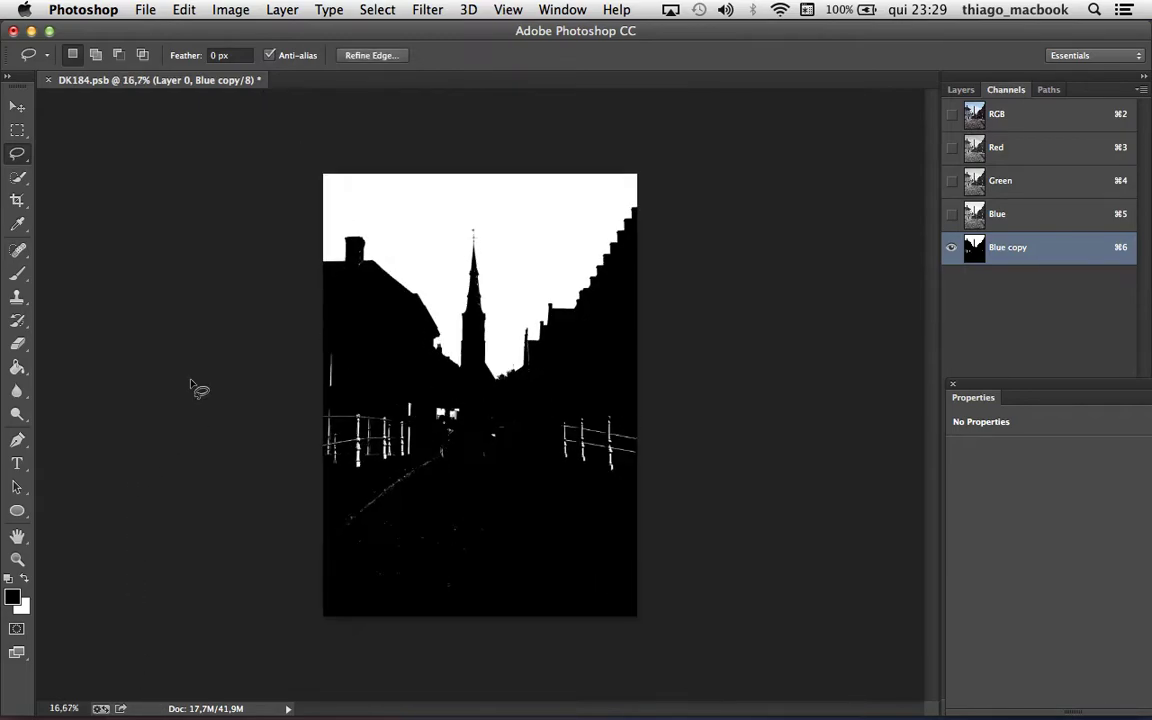
key(super+d)
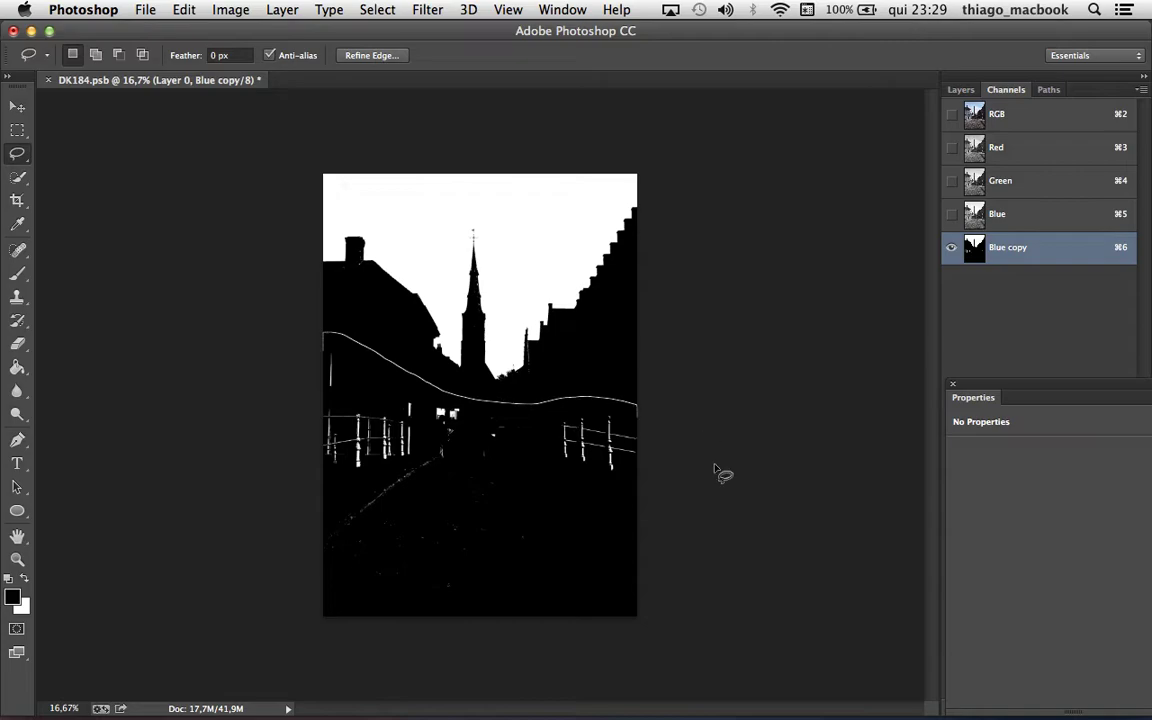
drag(276, 680, 146, 403)
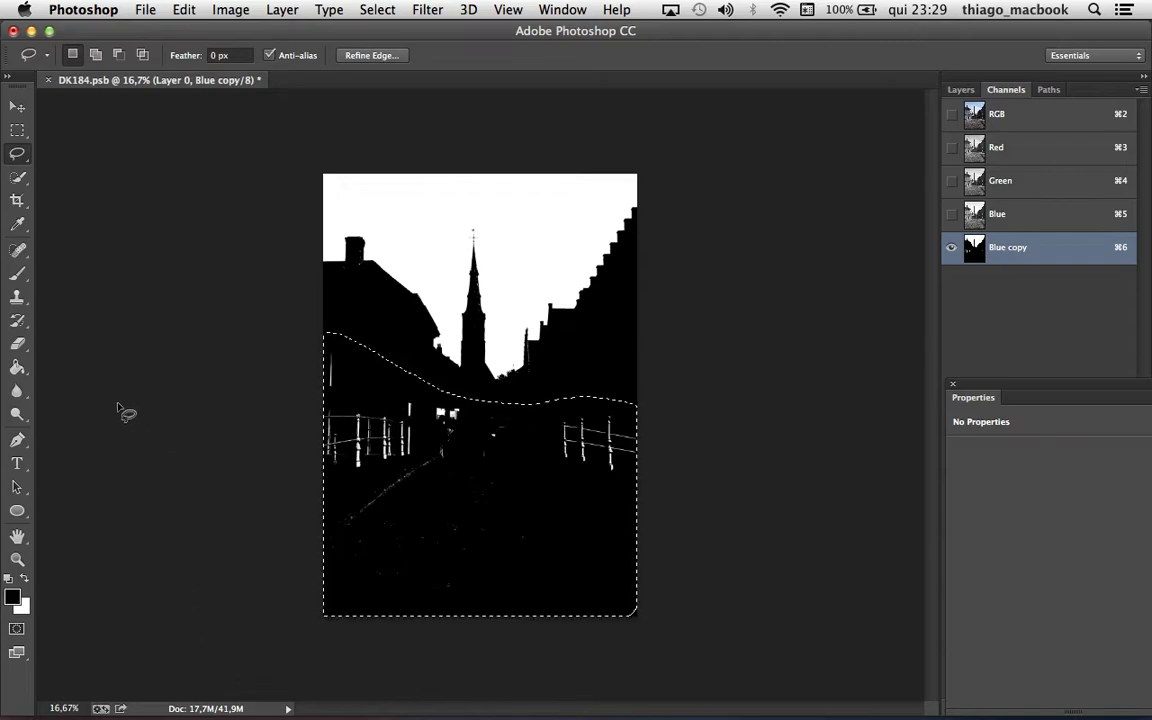
key(alt+BackSpace)
key(super+d)
key(z)
mouse_move(476, 244)
mouse_down()
mouse_move(570, 206)
mouse_move(562, 201)
mouse_up()
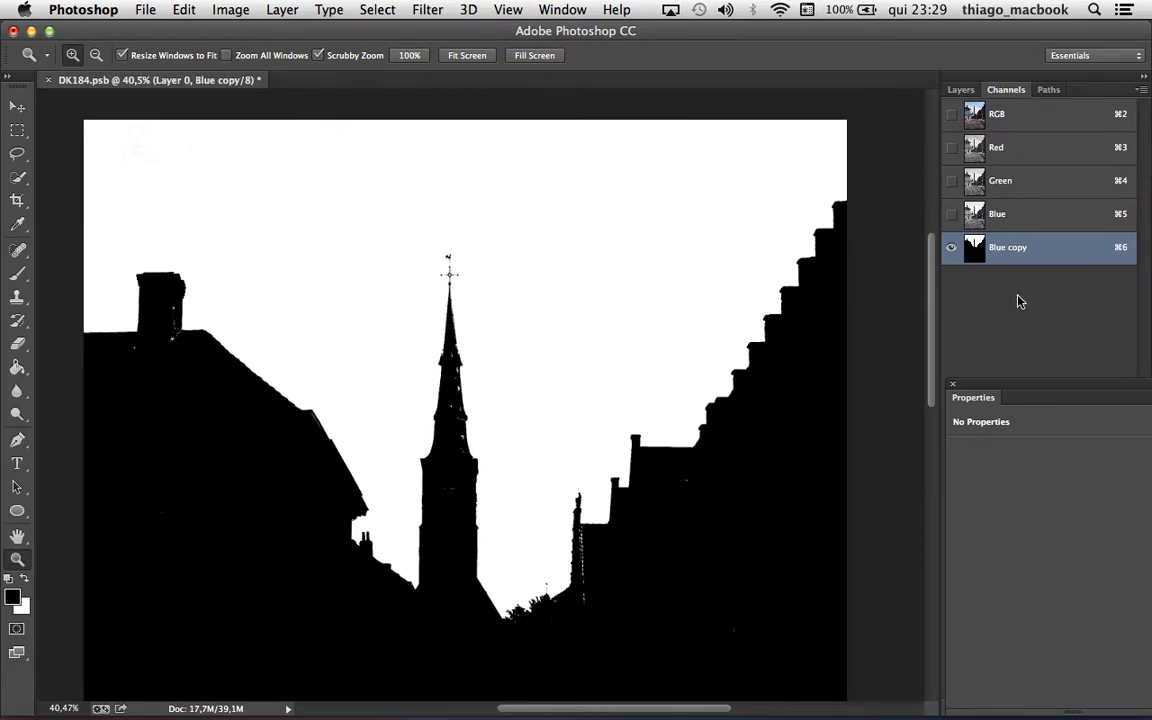
Step: Load the Blue copy channel as a selection and return to RGB and the Layers list
super+click(974, 247)
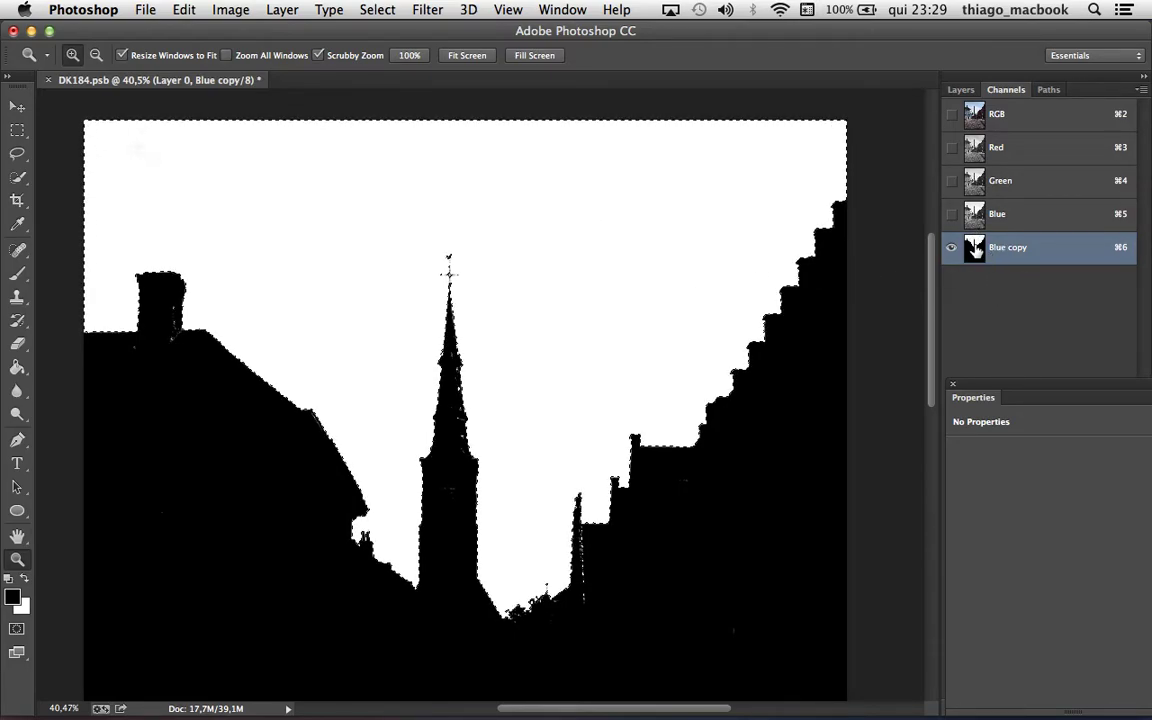
click(951, 114)
click(951, 247)
click(1000, 114)
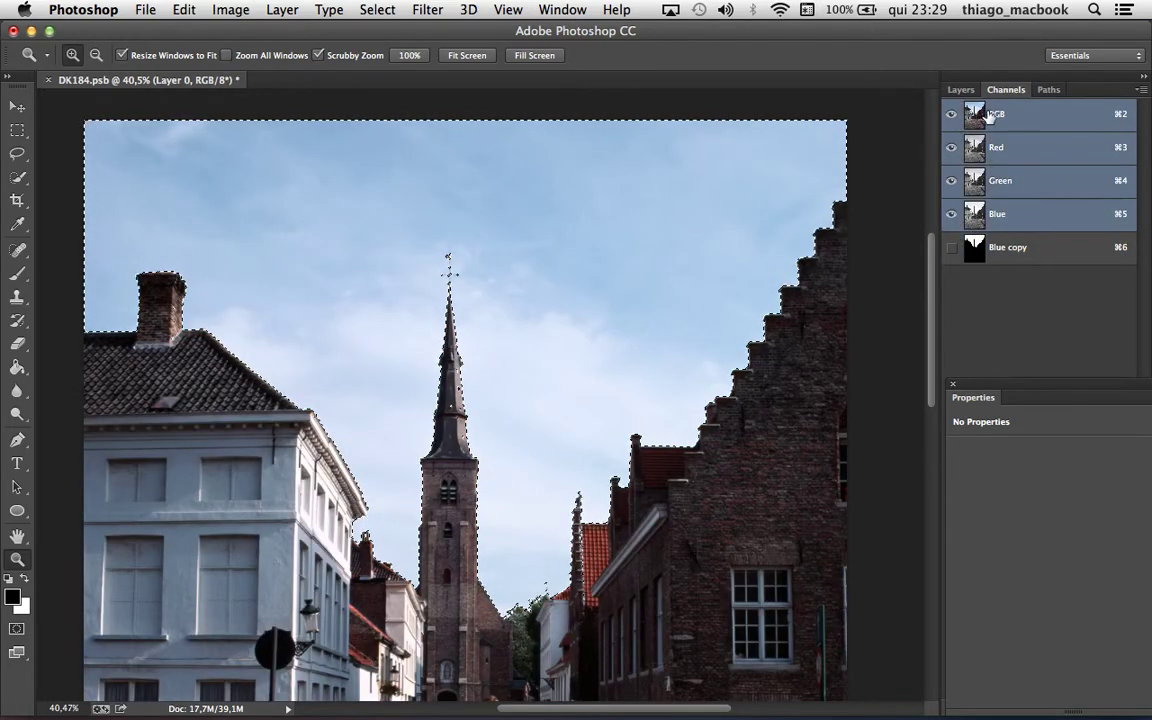
click(960, 89)
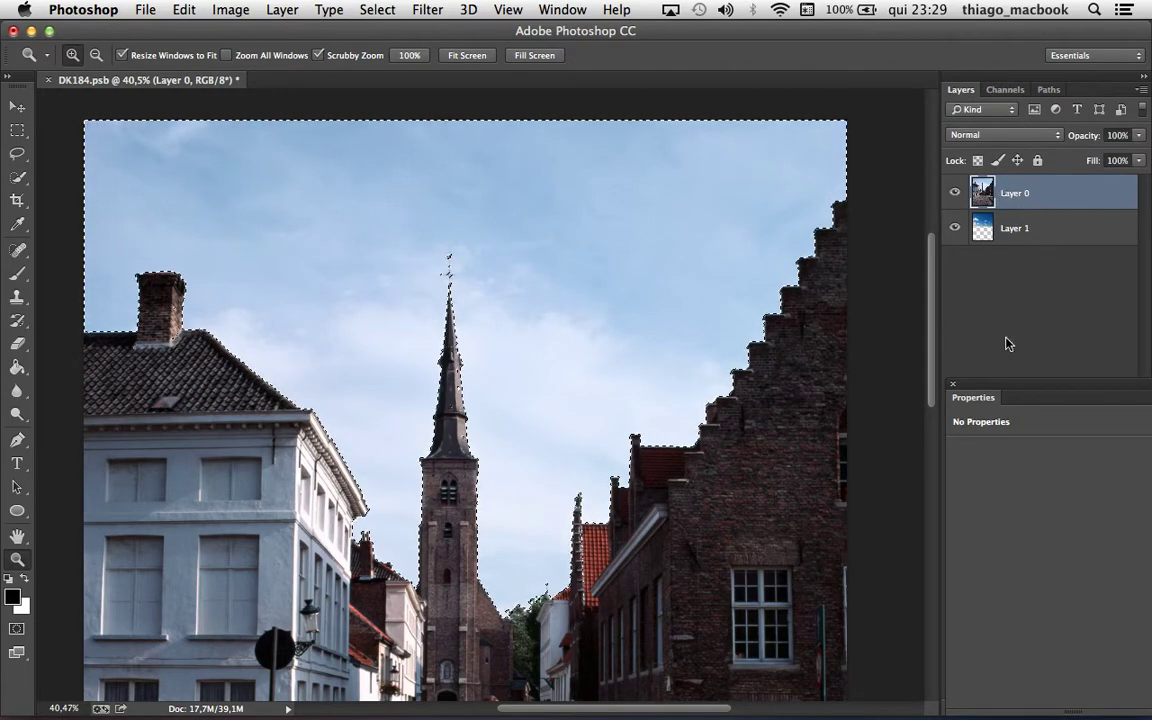
click(953, 384)
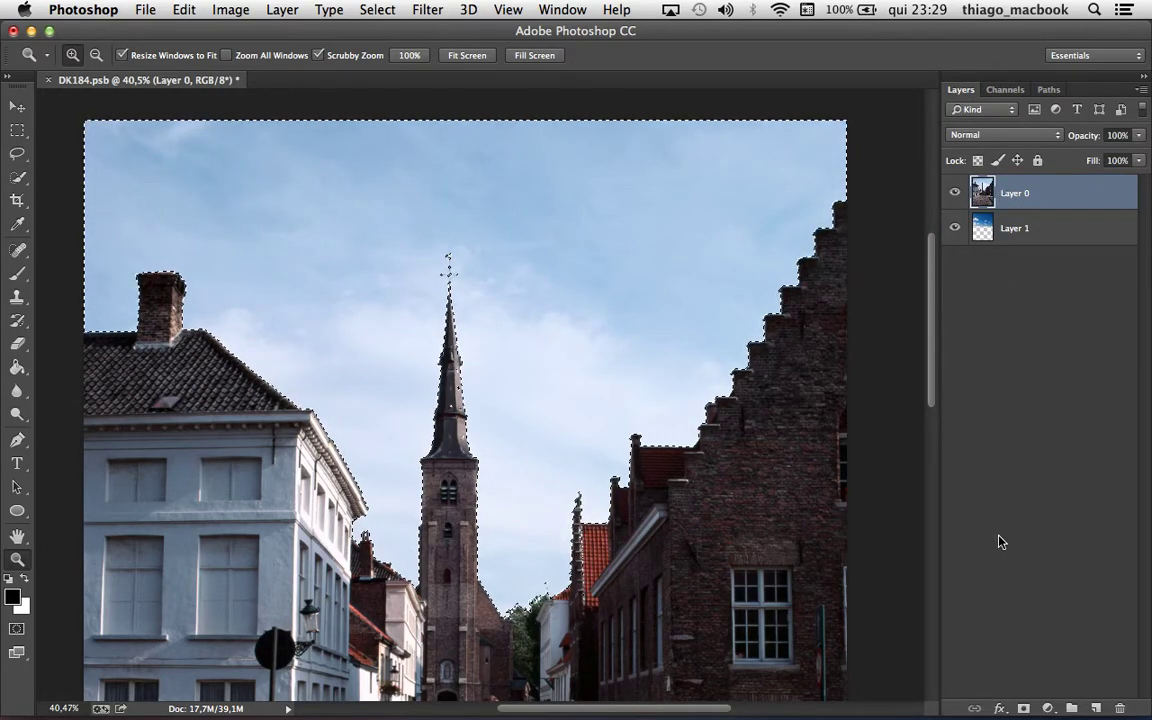
Step: Add a mask to Layer 0 from the selection and invert it, revealing the blue sky
click(1023, 708)
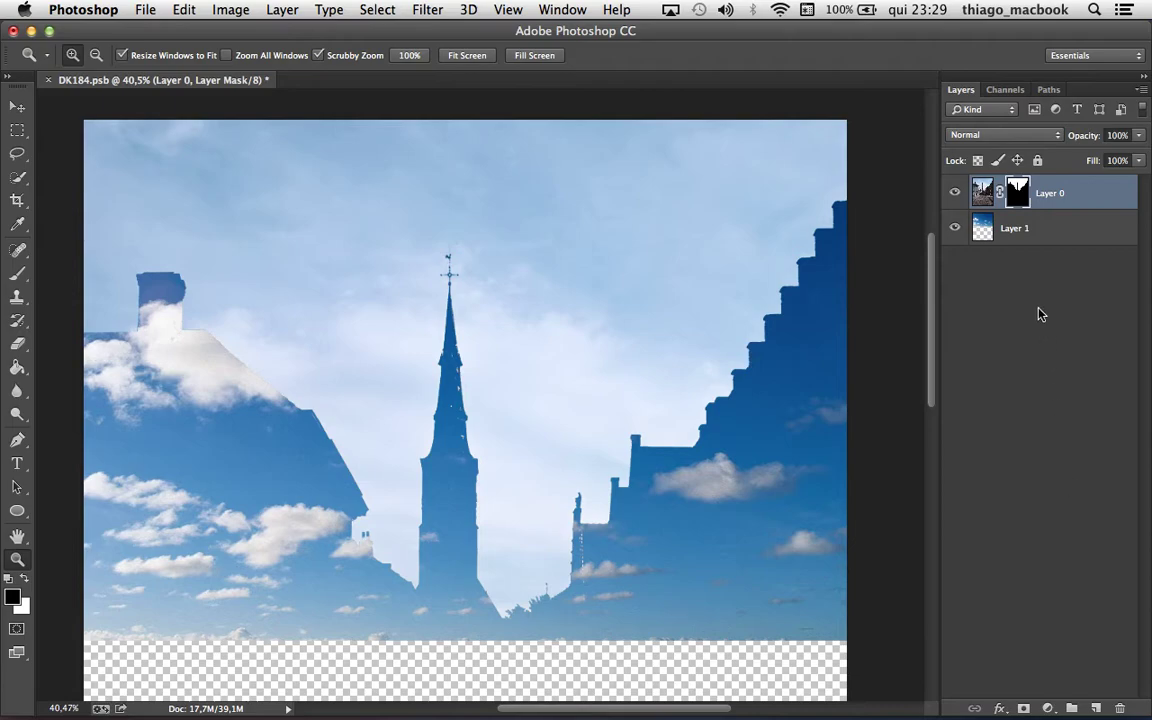
scroll(699, 343, down, 5)
key(super+i)
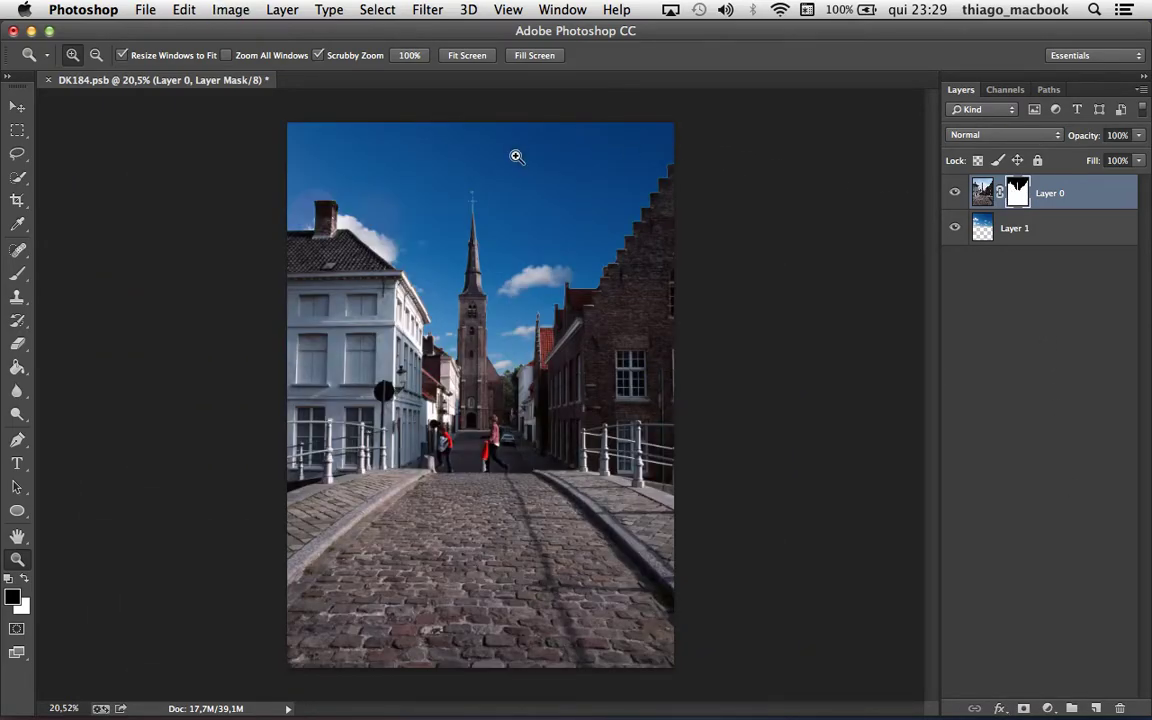
scroll(550, 211, up, 3)
scroll(614, 195, up, 2)
mouse_move(717, 350)
mouse_down()
mouse_move(830, 329)
mouse_move(823, 396)
mouse_up()
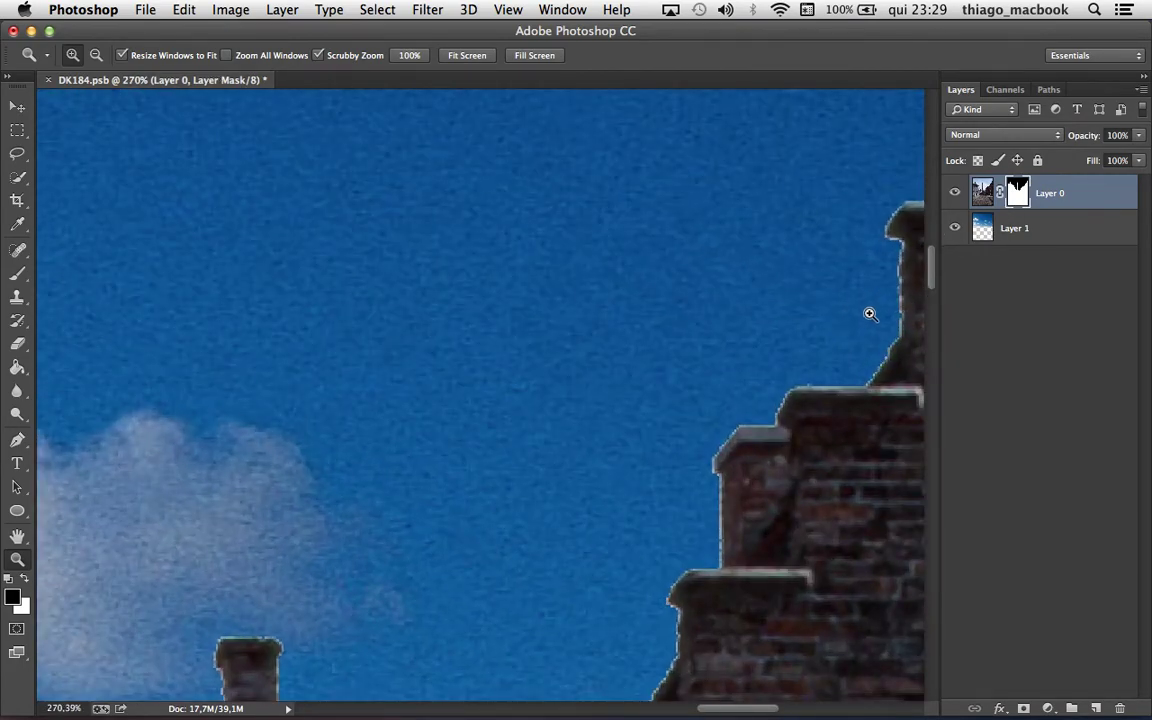
scroll(869, 314, right, 5)
scroll(578, 419, up, 3)
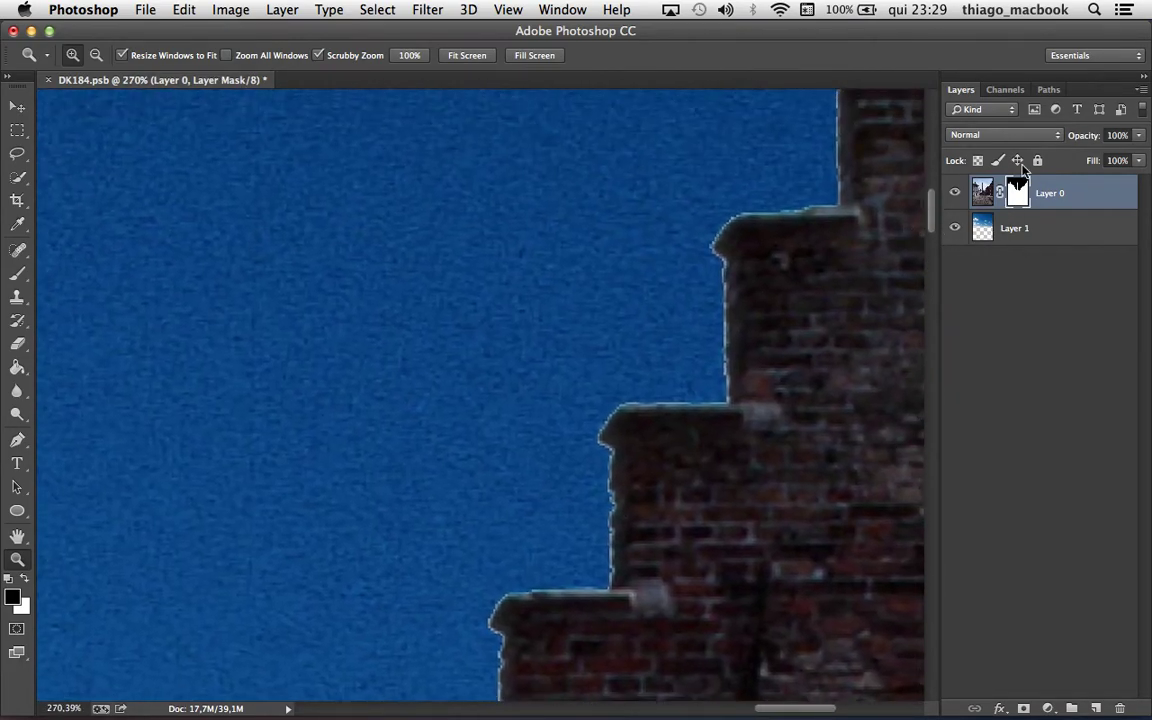
click(427, 10)
mouse_move(435, 224)
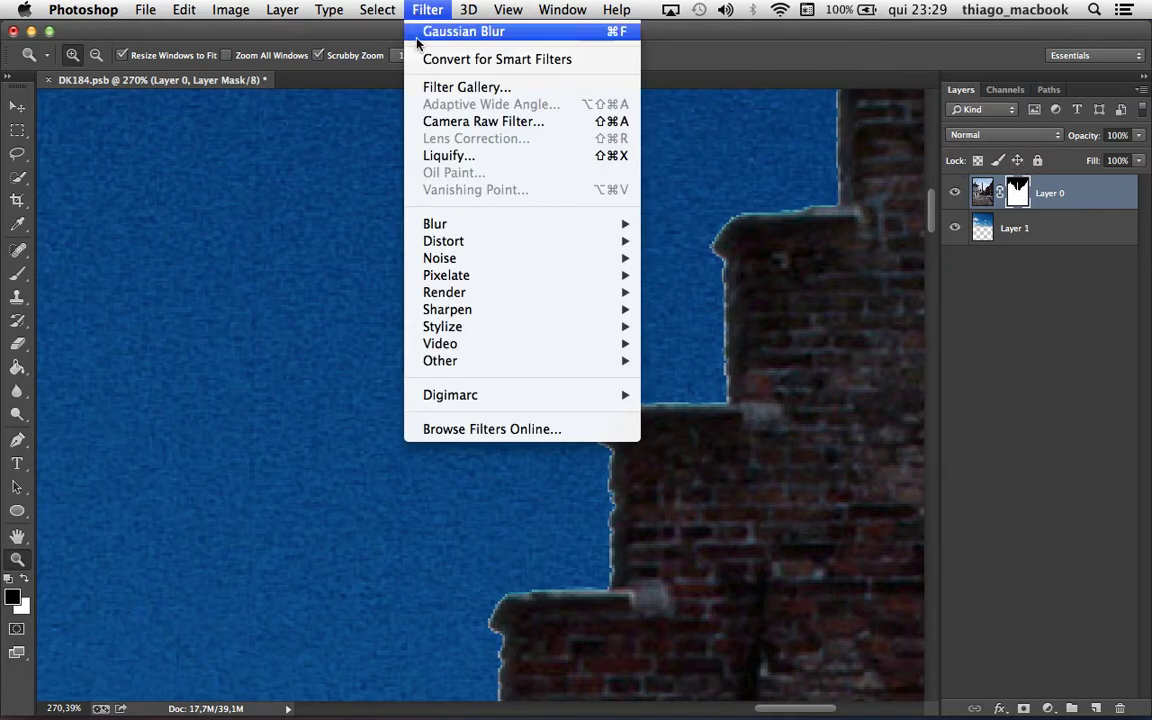
Step: Apply a 1-pixel Gaussian Blur to Layer 0's sky mask
click(705, 355)
text(1)
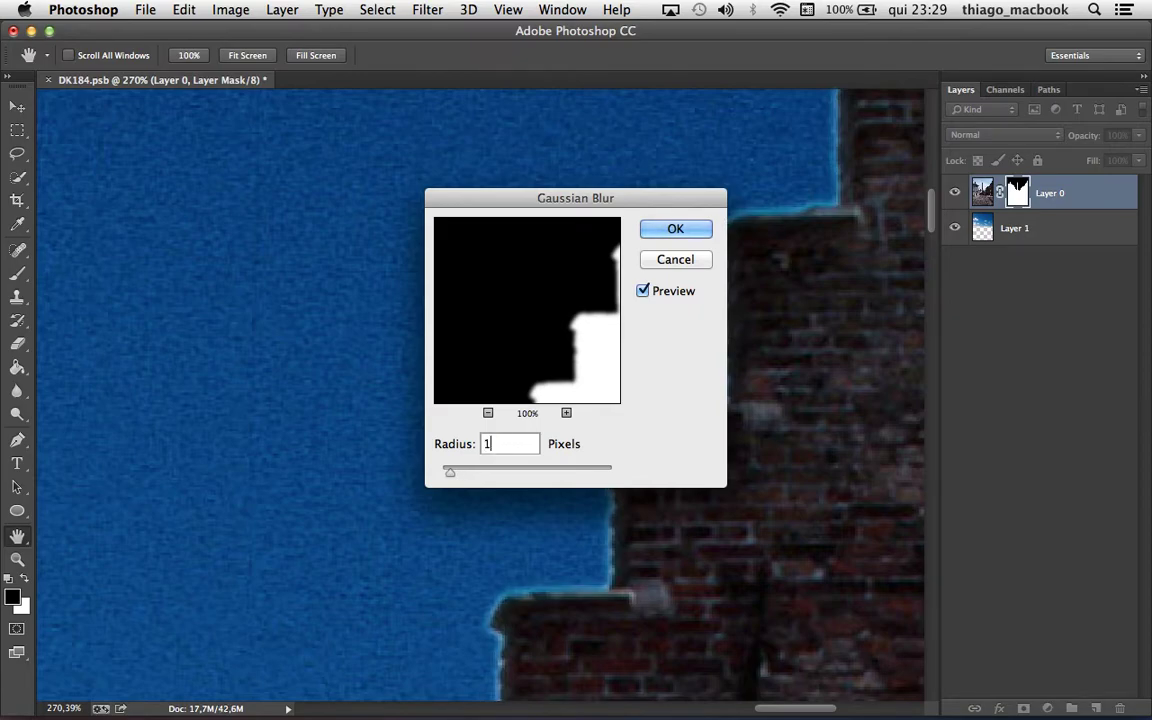
key(Return)
key(z)
Step: Tighten the mask with Levels at black input 166 and gamma 0,47
key(ctrl+l)
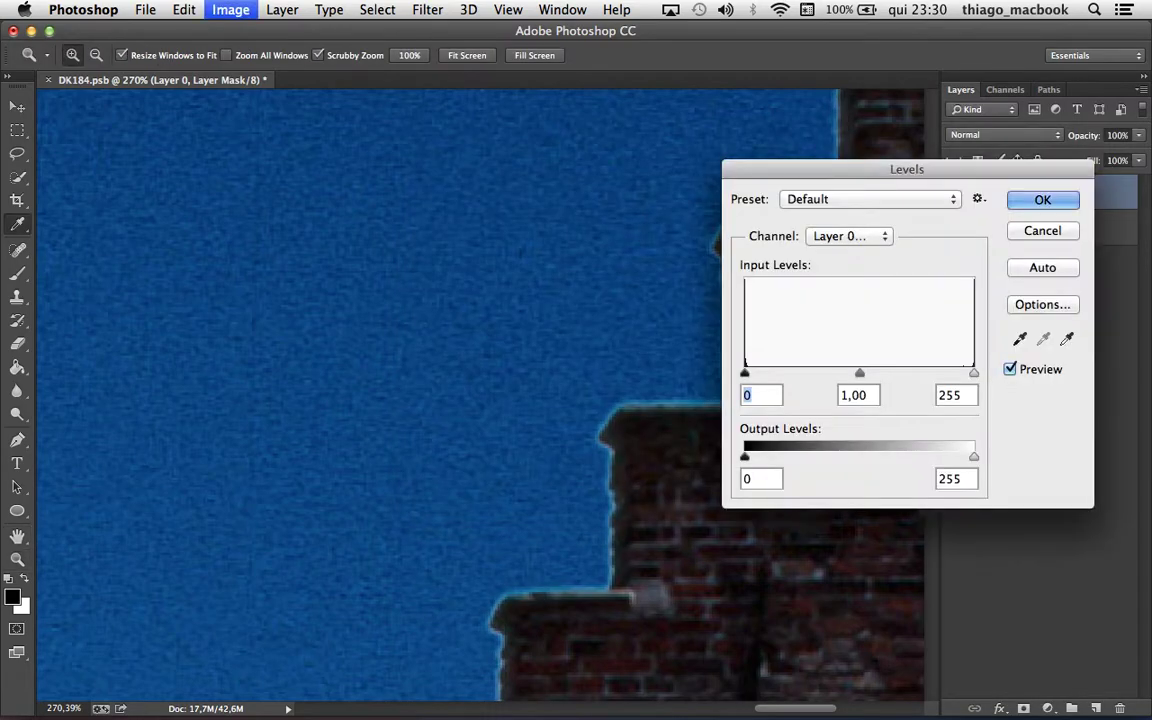
key(shift+Up)
key(shift+Up)
key(shift+Up)
key(shift+Up)
key(shift+Up)
key(shift+Up)
key(shift+Up)
key(shift+Up)
key(shift+Up)
key(Up)
key(Up)
key(Up)
key(Tab)
text(0,47)
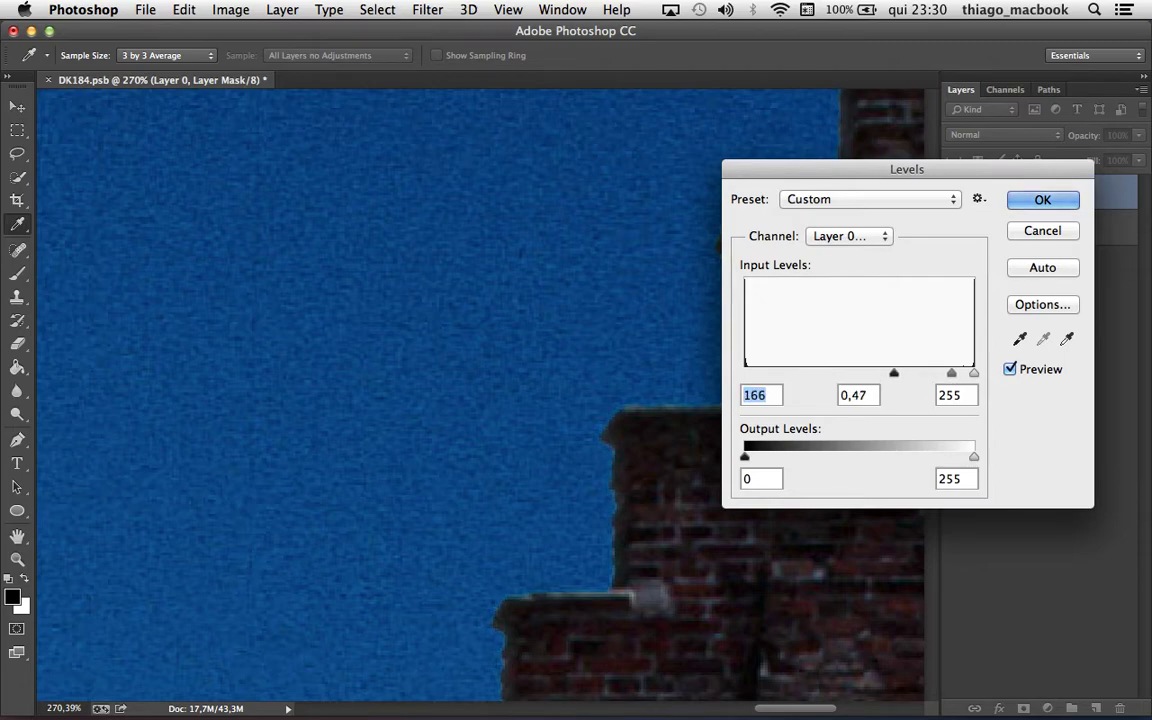
key(Return)
key(ctrl+0)
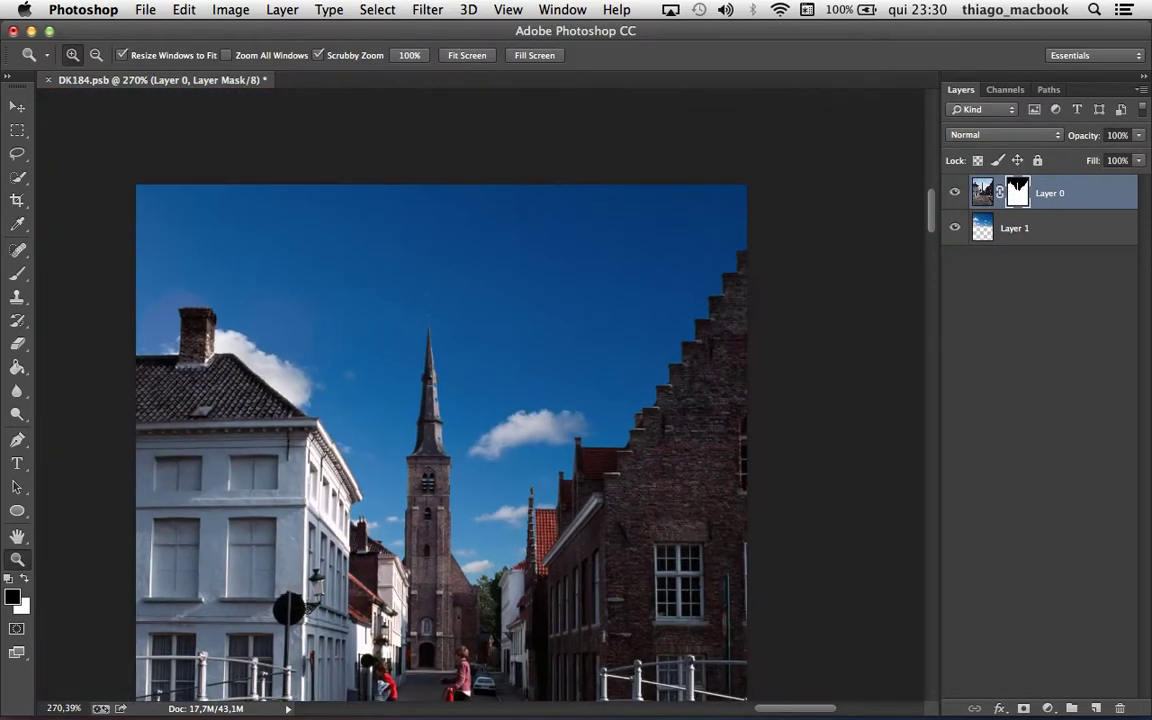
key(ctrl+0)
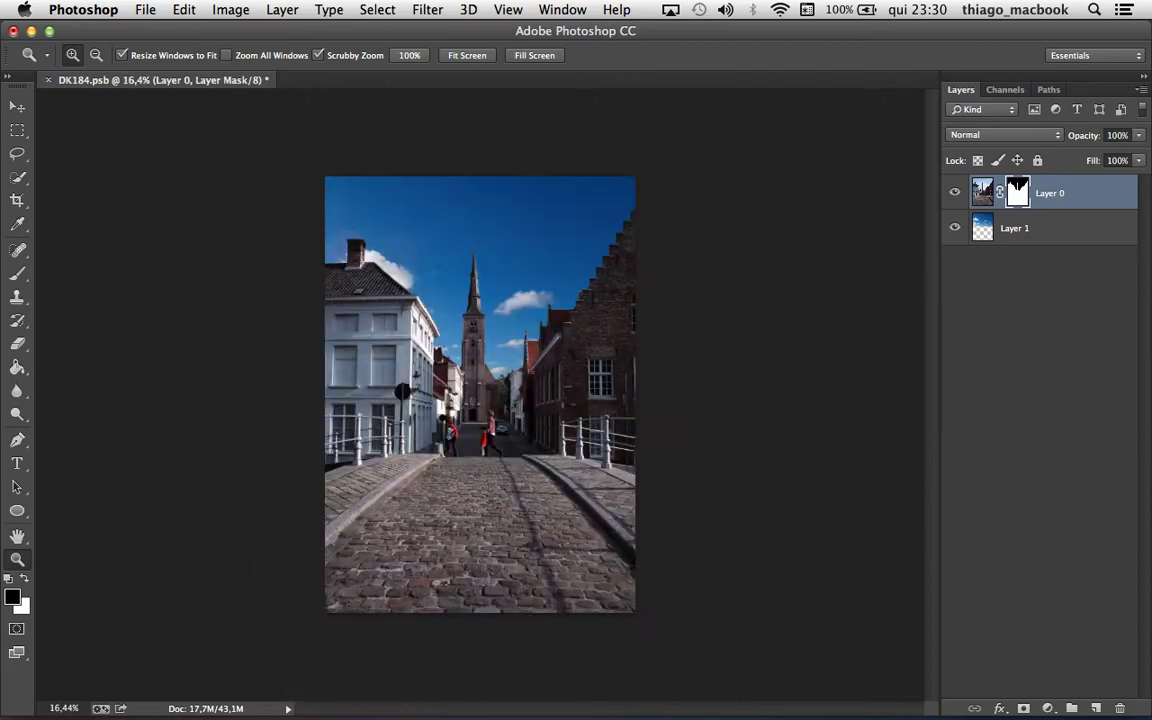
key(alt+bracketleft)
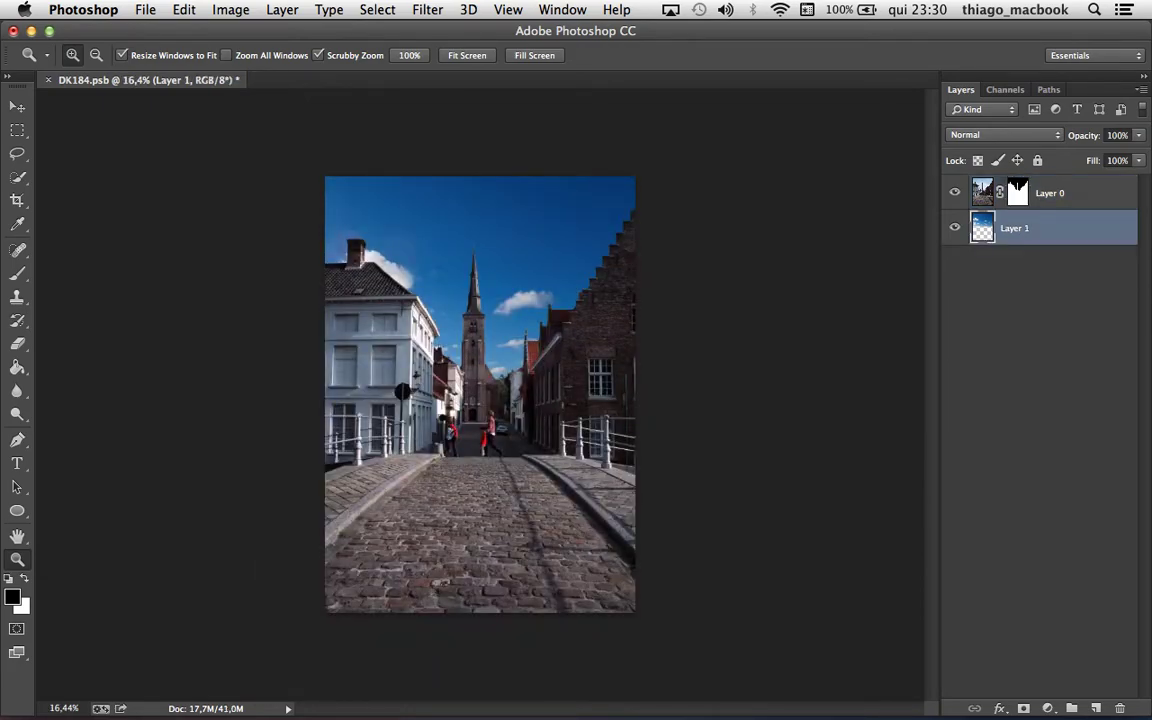
Step: Add a Curves adjustment above Layer 1 with the curve bent up to brighten the sky
click(1047, 708)
click(1052, 504)
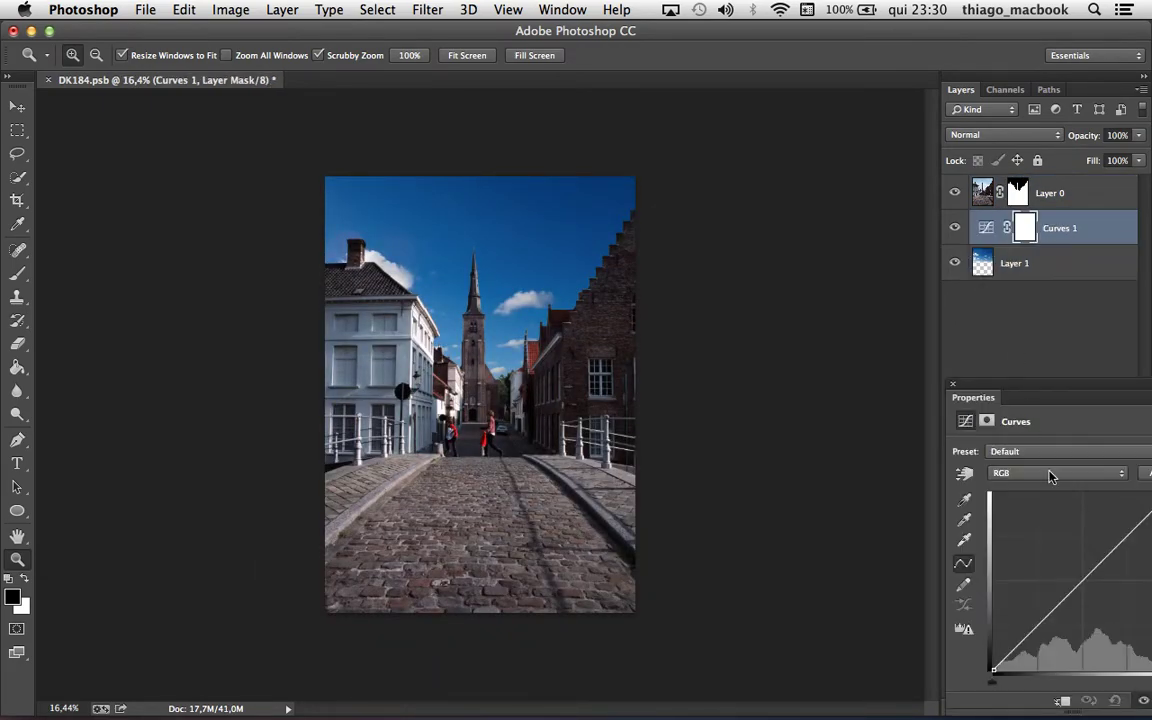
drag(1083, 590, 1066, 565)
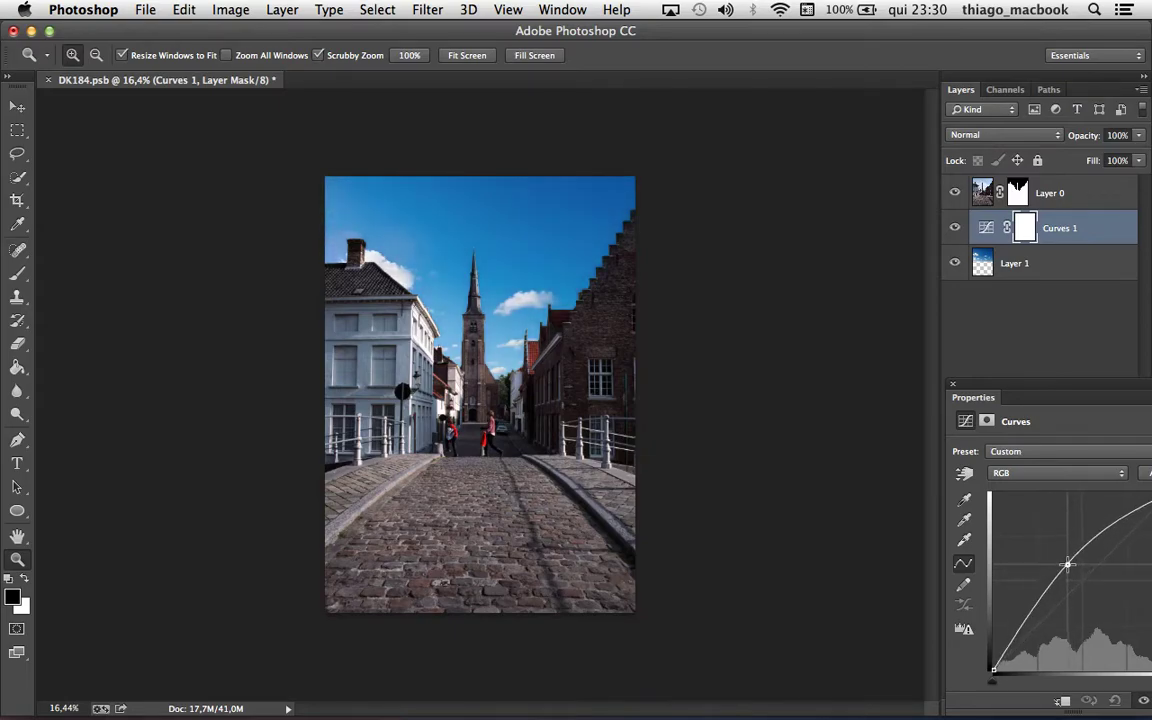
Step: Duplicate Curves 1 and clip the copy to Layer 0 to brighten the buildings
click(1043, 200)
click(1052, 232)
key(ctrl+j)
drag(1052, 230, 1056, 185)
alt+click(1055, 205)
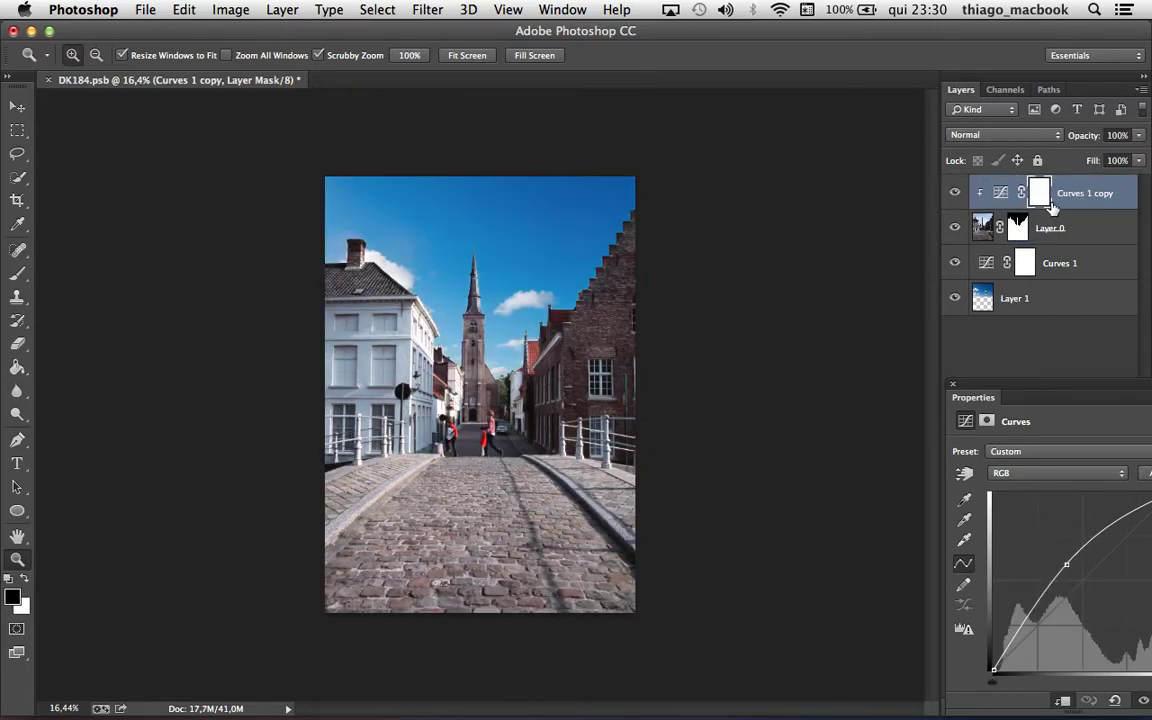
click(955, 193)
mouse_move(561, 267)
mouse_down()
mouse_move(586, 262)
mouse_move(573, 259)
mouse_up()
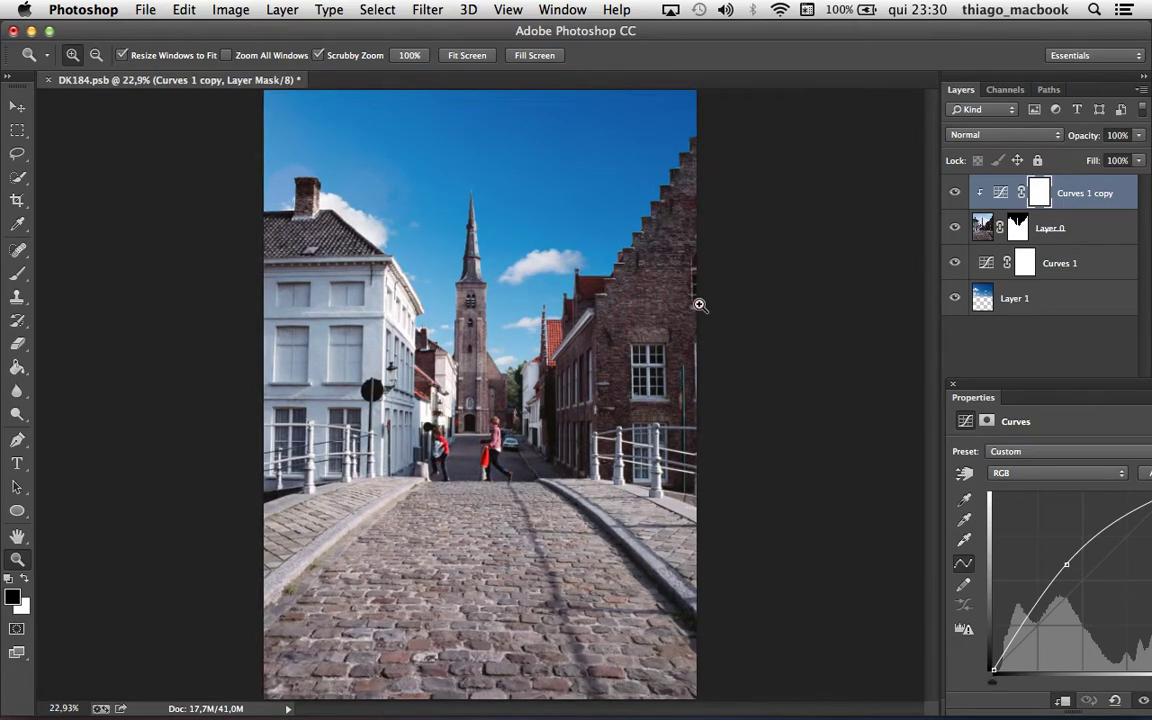
drag(495, 227, 599, 216)
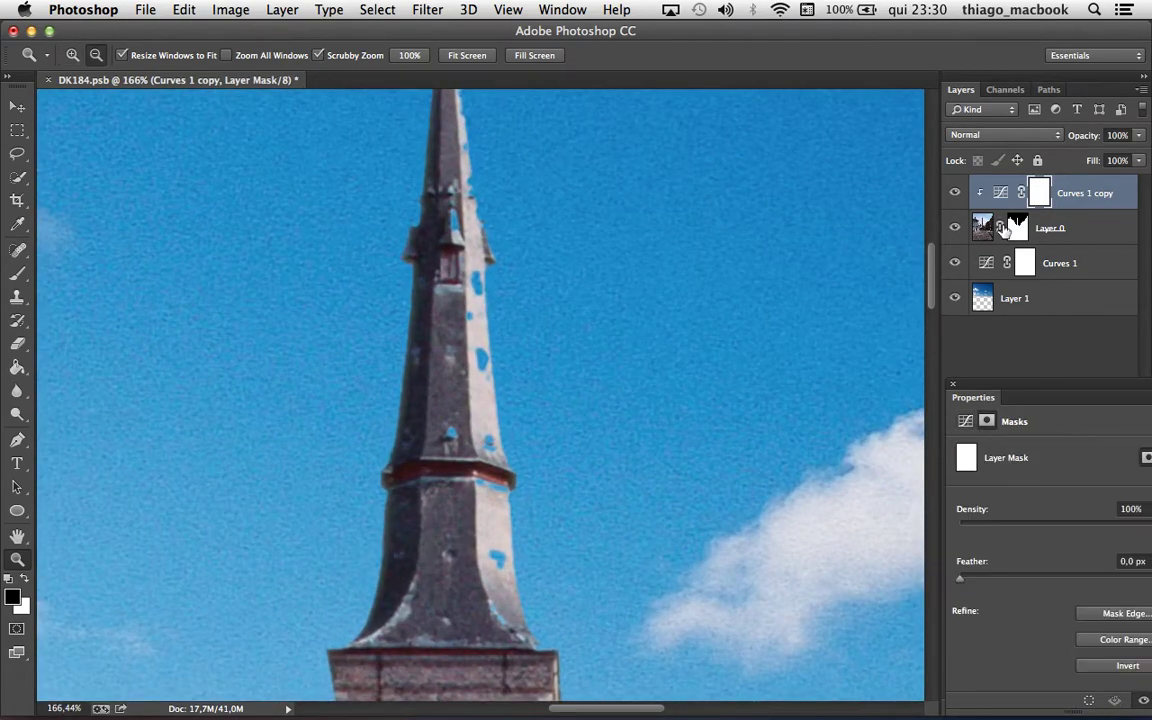
alt+click(1015, 228)
Step: Paint white over the black specks and blob on the spire in Layer 0's mask
alt+click(1015, 228)
key(l)
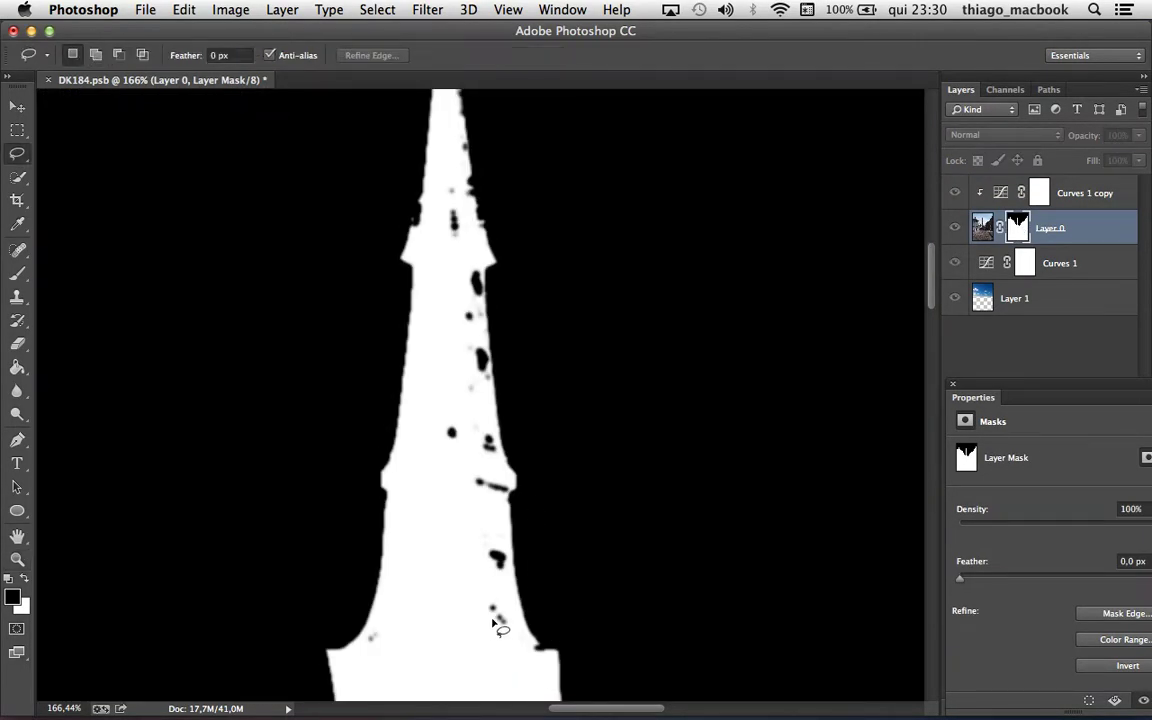
key(b)
key(x)
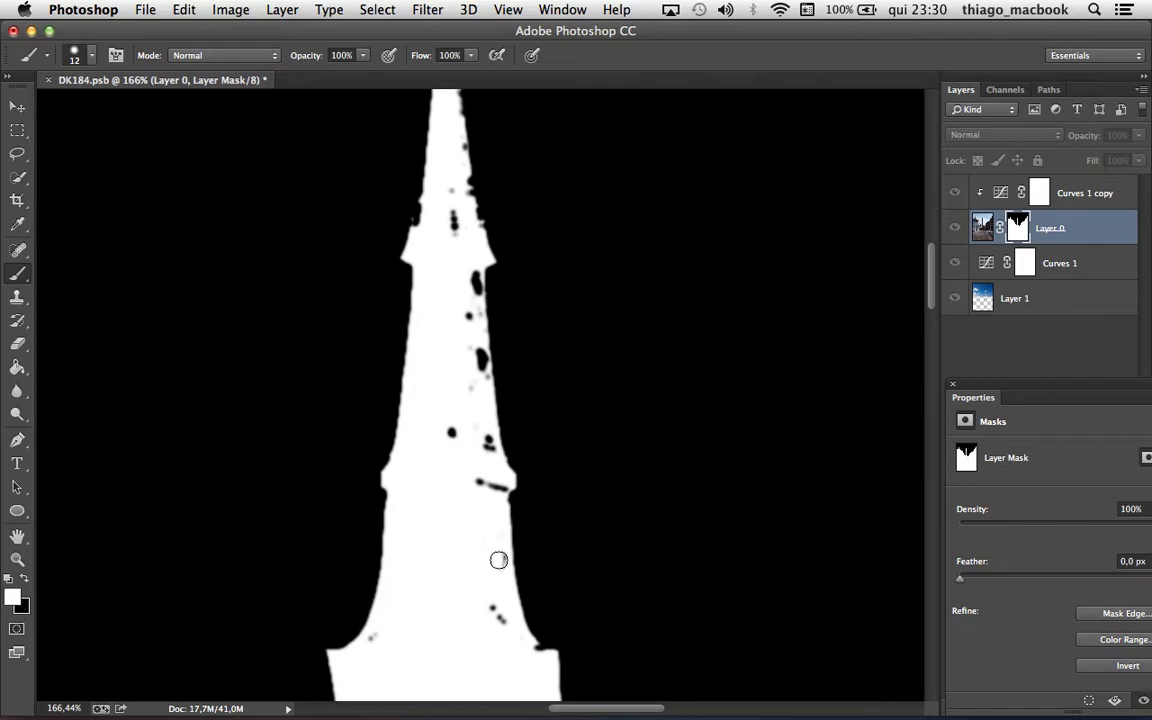
drag(494, 602, 495, 557)
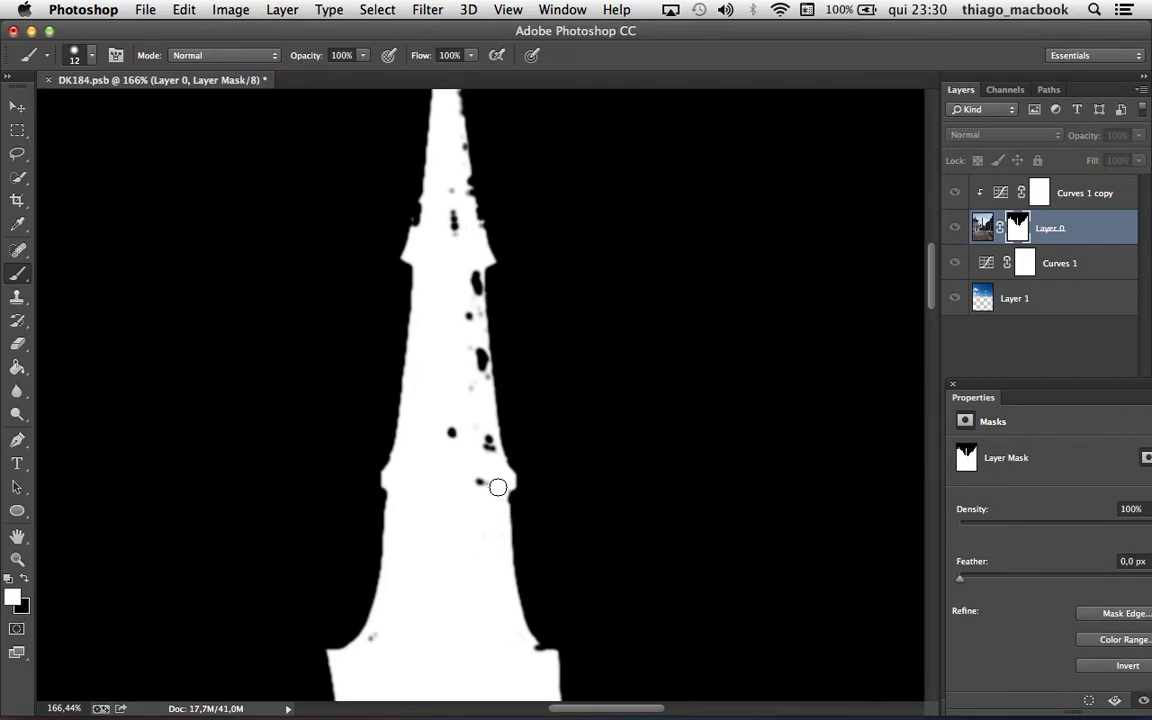
mouse_move(471, 442)
mouse_down()
mouse_move(486, 424)
mouse_move(477, 336)
mouse_up()
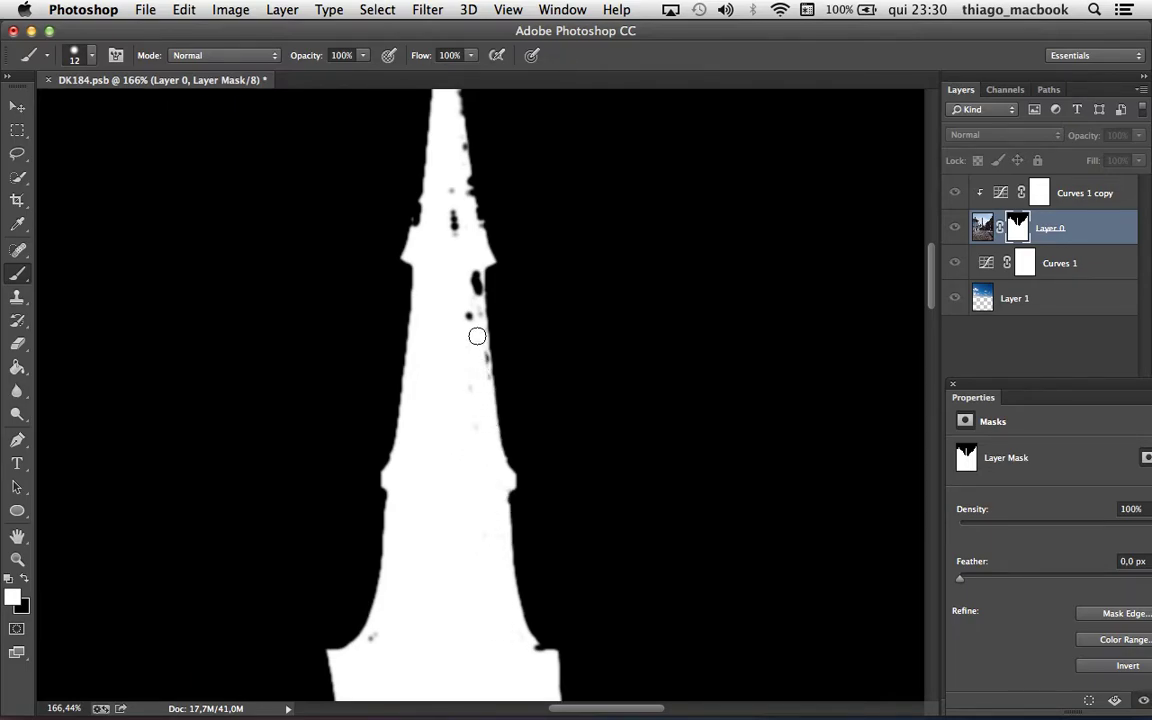
scroll(437, 591, up, 1)
scroll(437, 520, up, 5)
drag(448, 594, 451, 538)
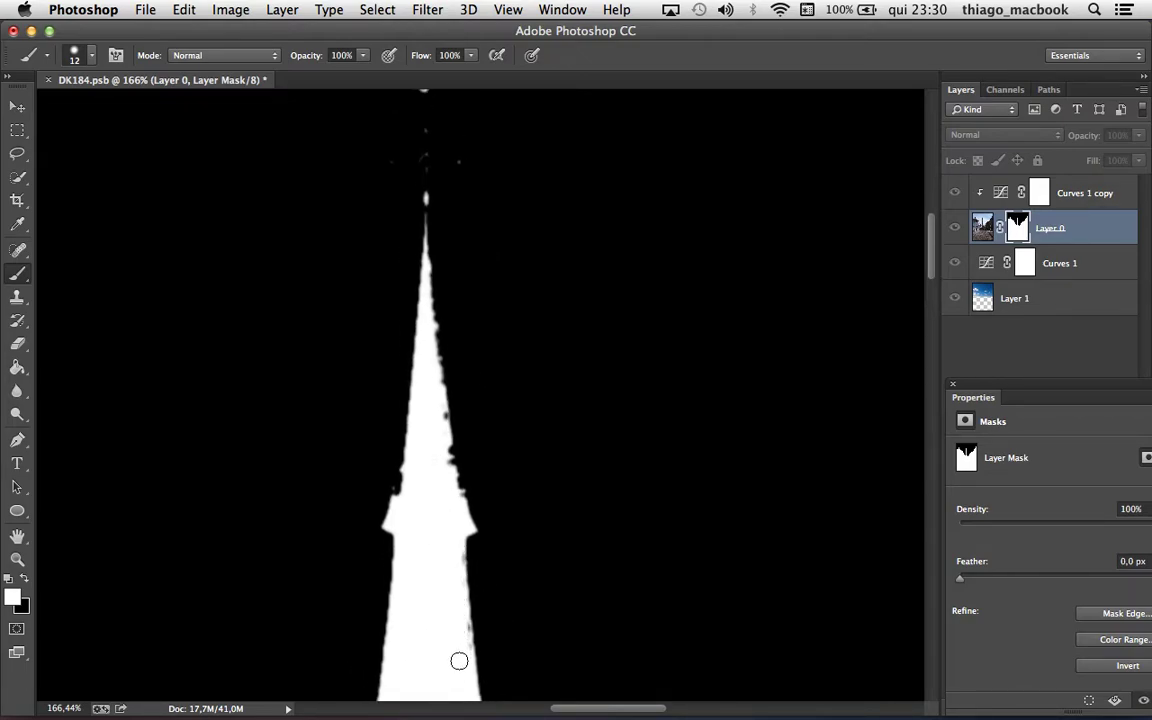
drag(455, 495, 442, 408)
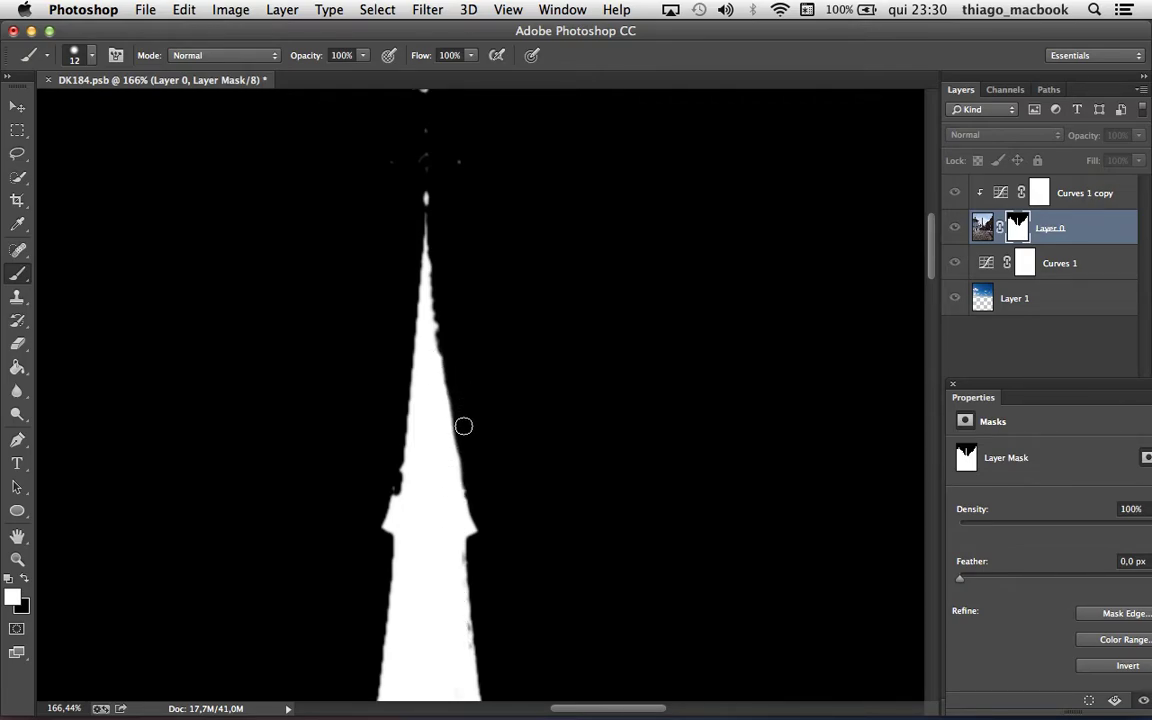
key(c)
click(466, 430)
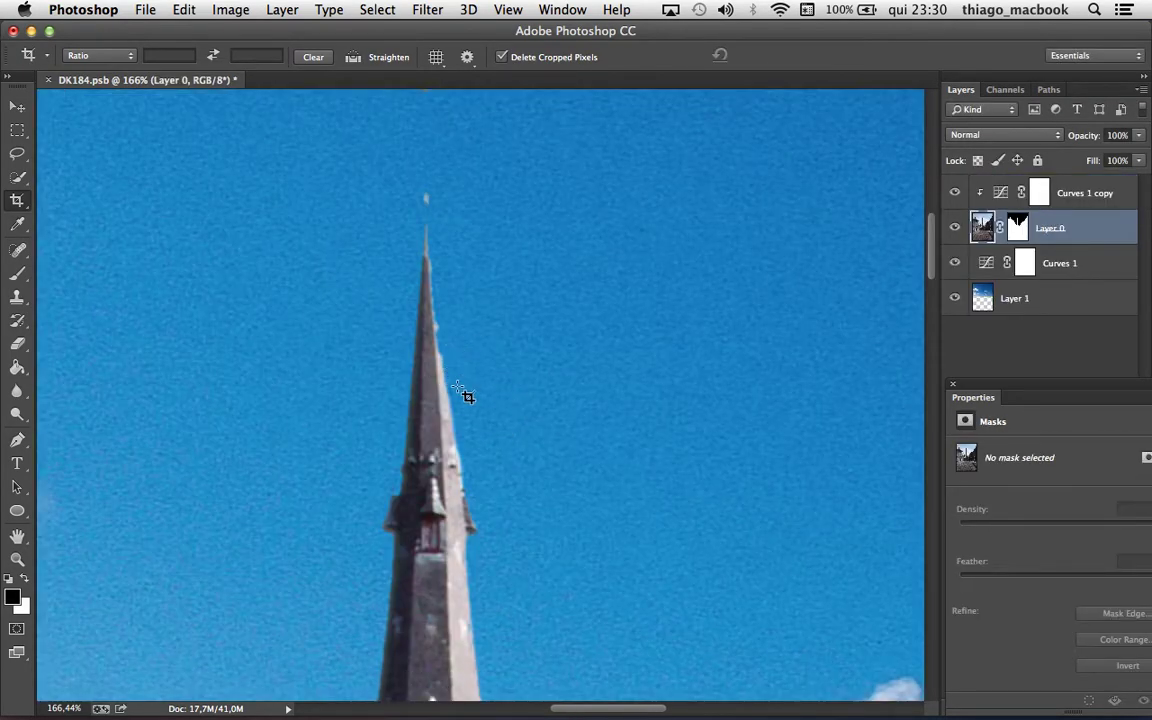
Step: Undo stray brush strokes on the spire and target Layer 0's mask
key(b)
drag(428, 485, 428, 575)
key(super+z)
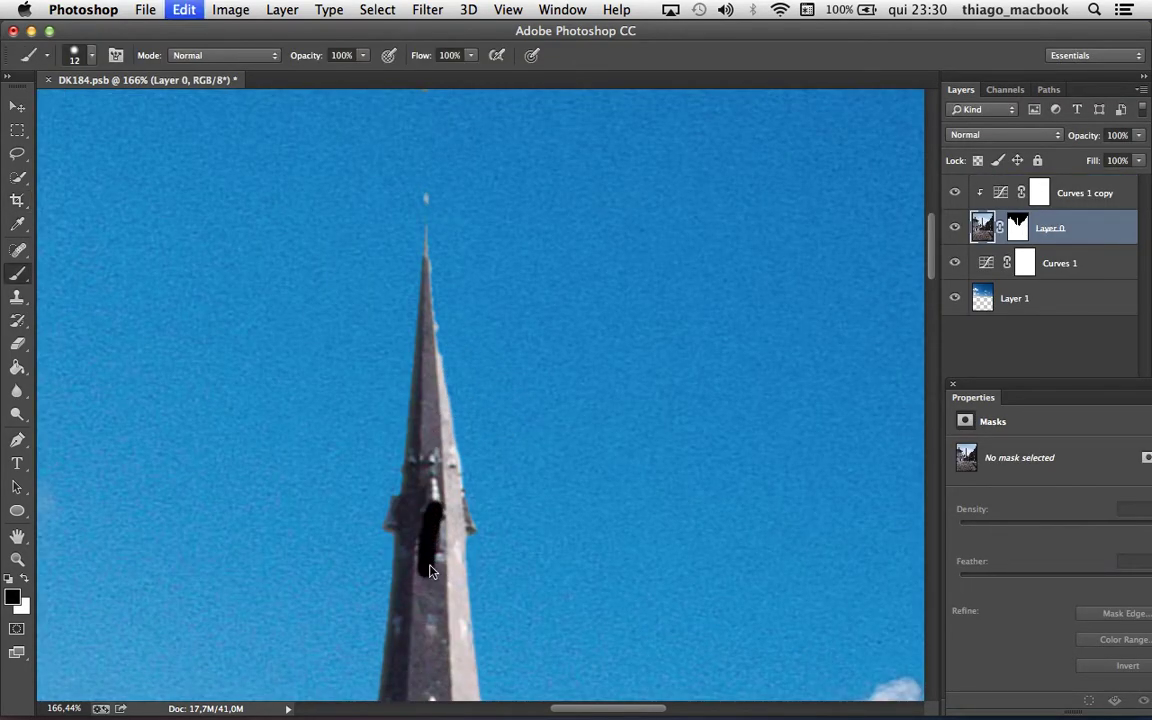
key(x)
drag(428, 488, 428, 600)
key(super+z)
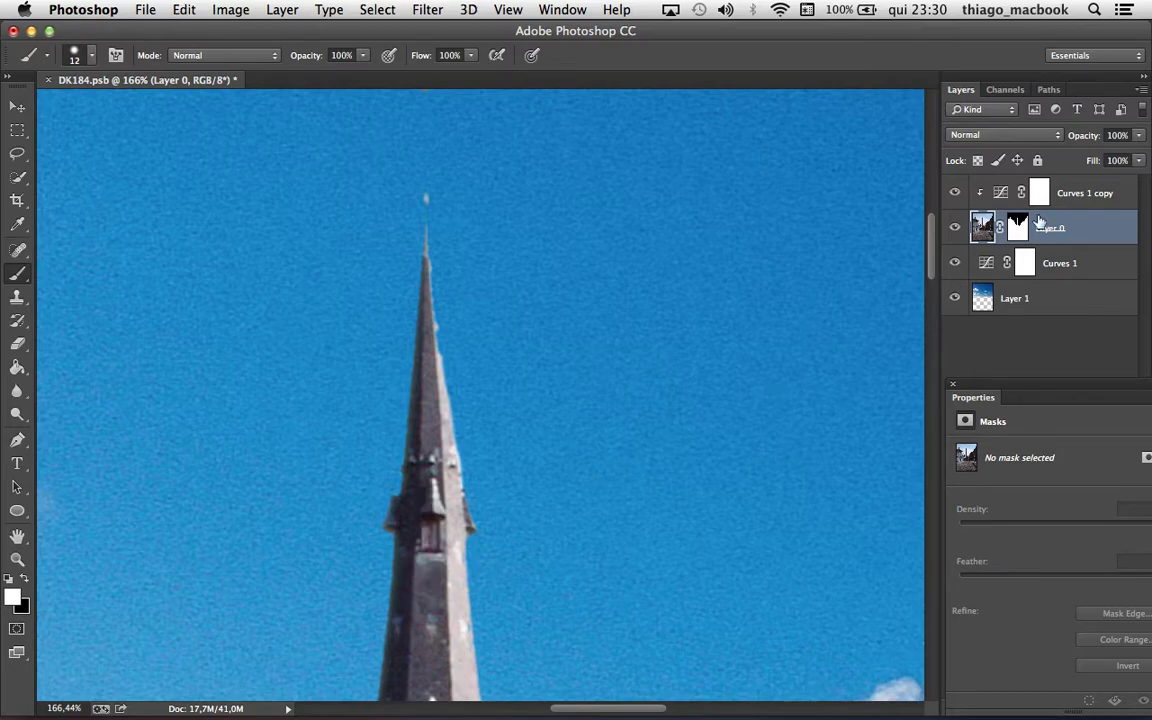
click(1017, 228)
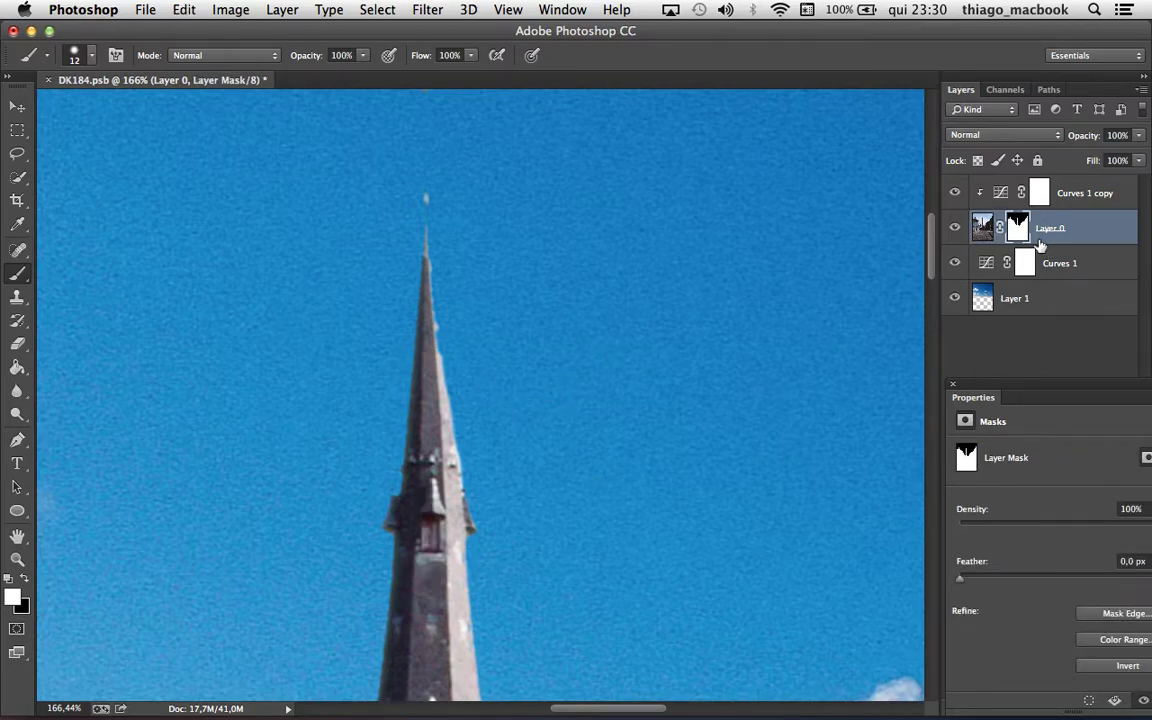
Step: Duplicate Layer 0, delete the original's mask, and set Layer 0 to Multiply
key(super+j)
click(1017, 263)
right_click(1017, 263)
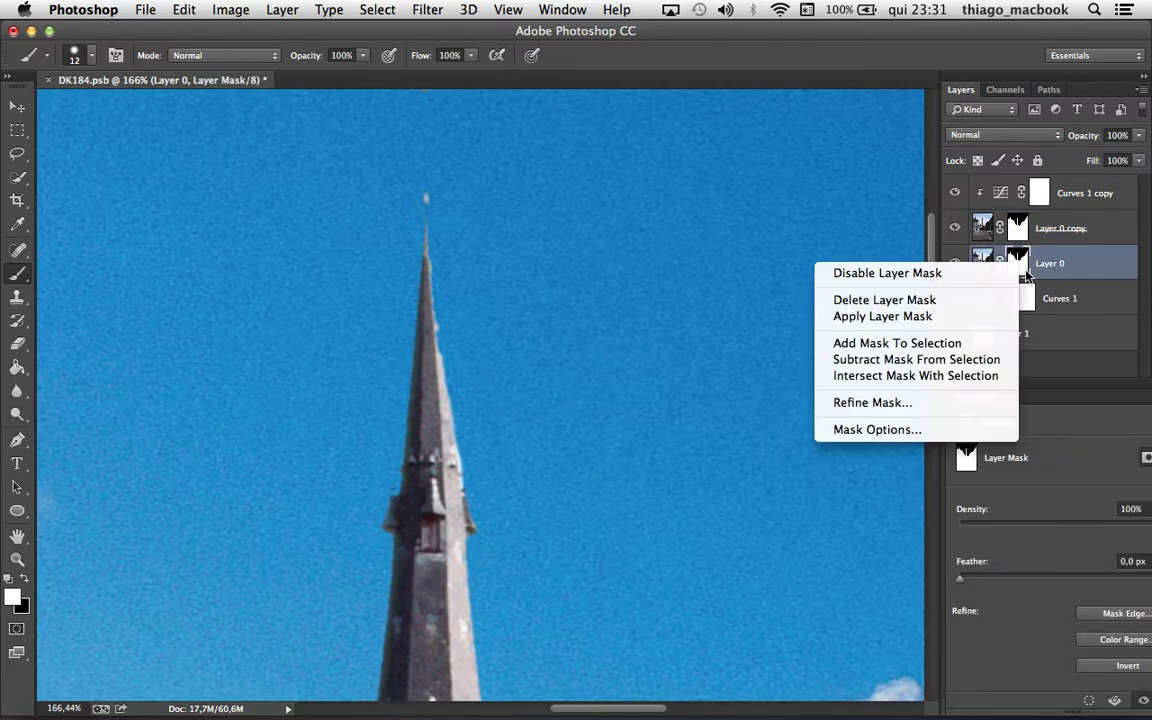
click(986, 303)
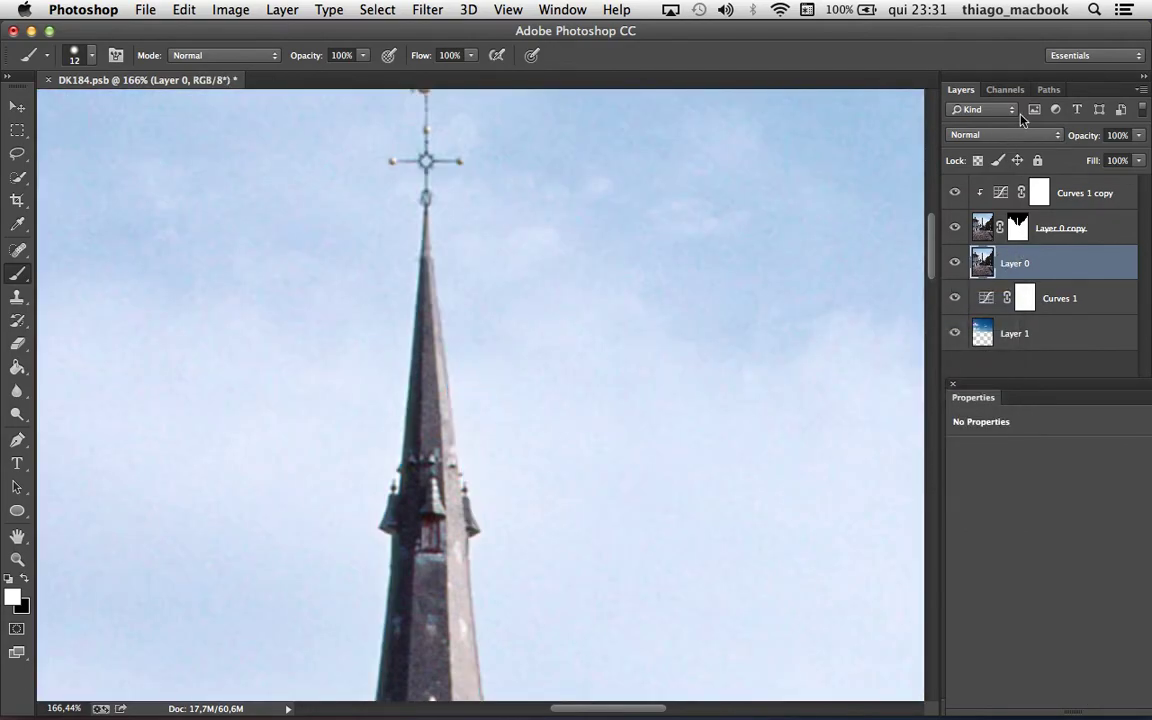
click(996, 136)
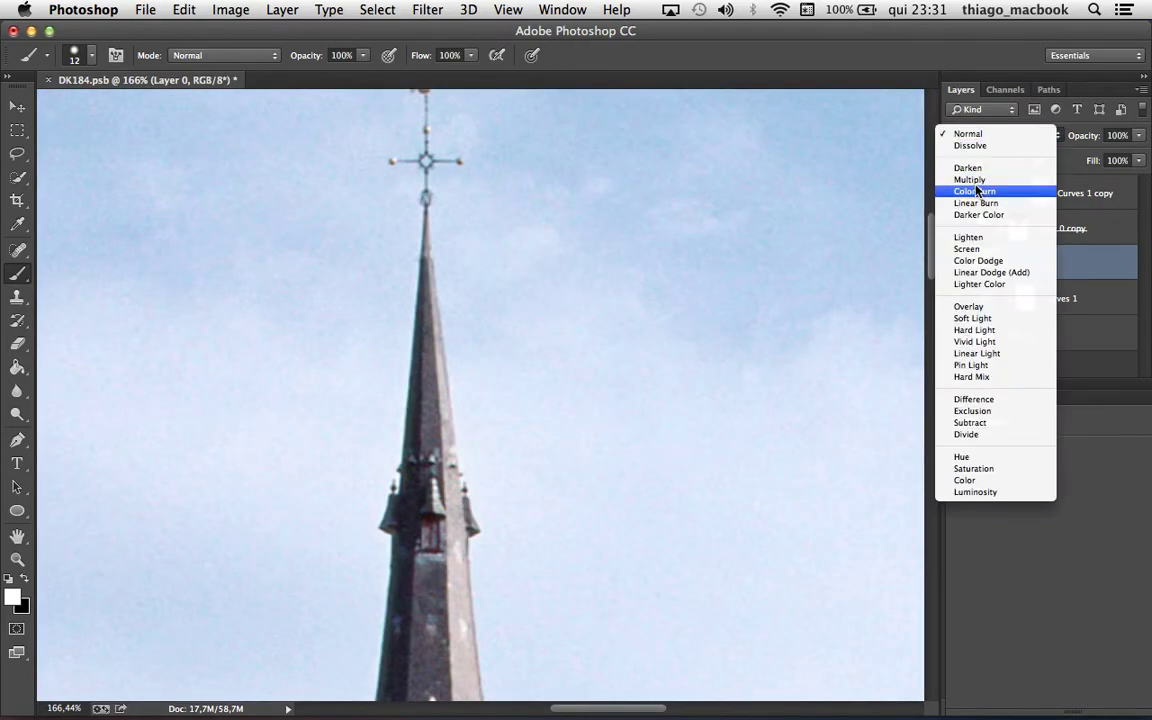
click(984, 180)
Step: Select Layer 0 copy's mask, zoom into the spire, and set a 4 px brush
key(z)
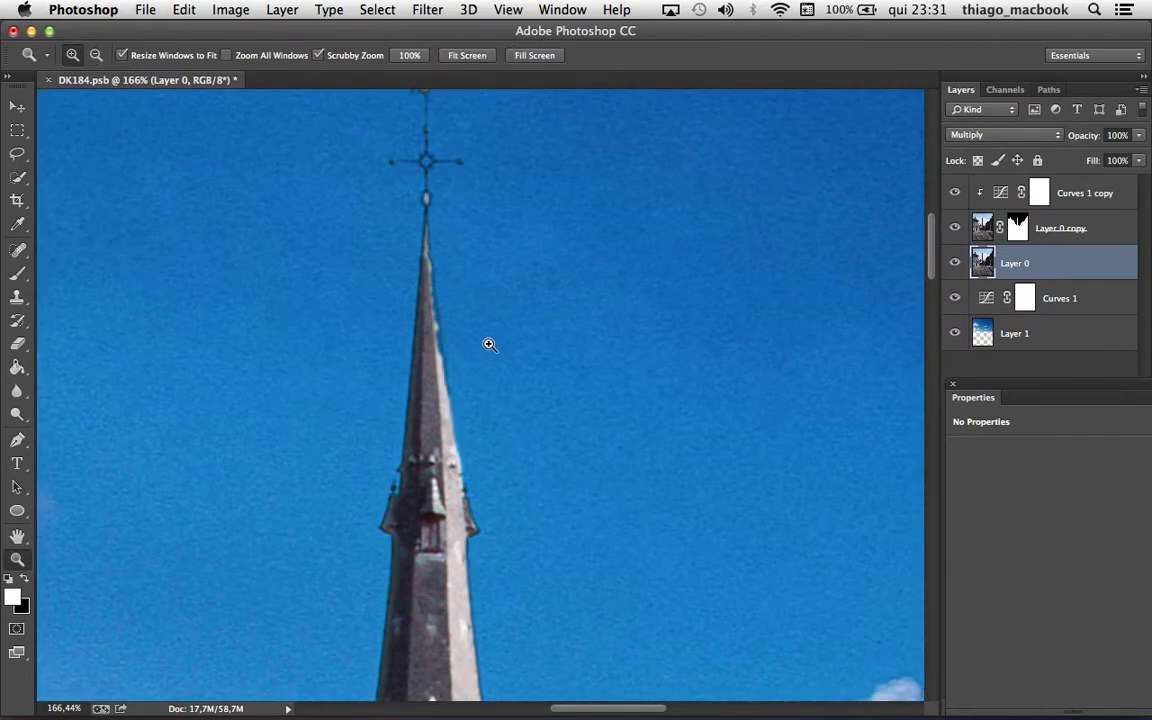
click(1017, 230)
key(b)
key(z)
click(419, 242)
key(b)
drag(450, 300, 447, 324)
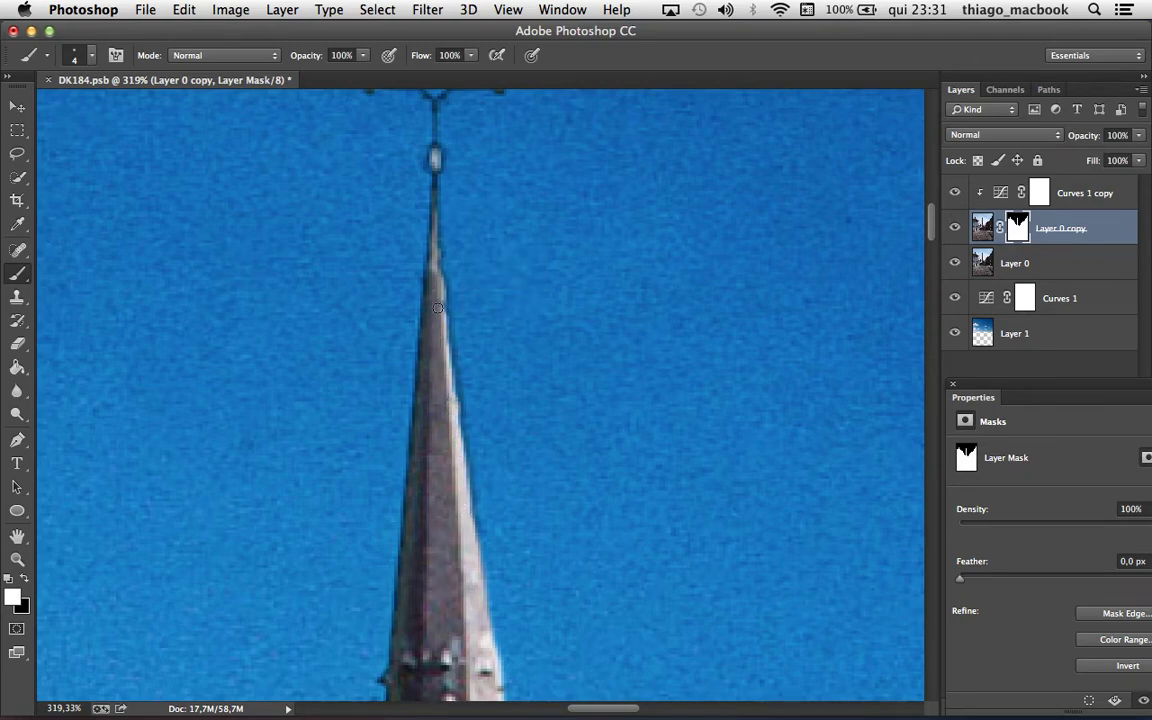
Step: Paint the right-hand stepped gable's edge white on Layer 0 copy's mask
key(z)
drag(437, 237, 334, 298)
drag(397, 390, 414, 447)
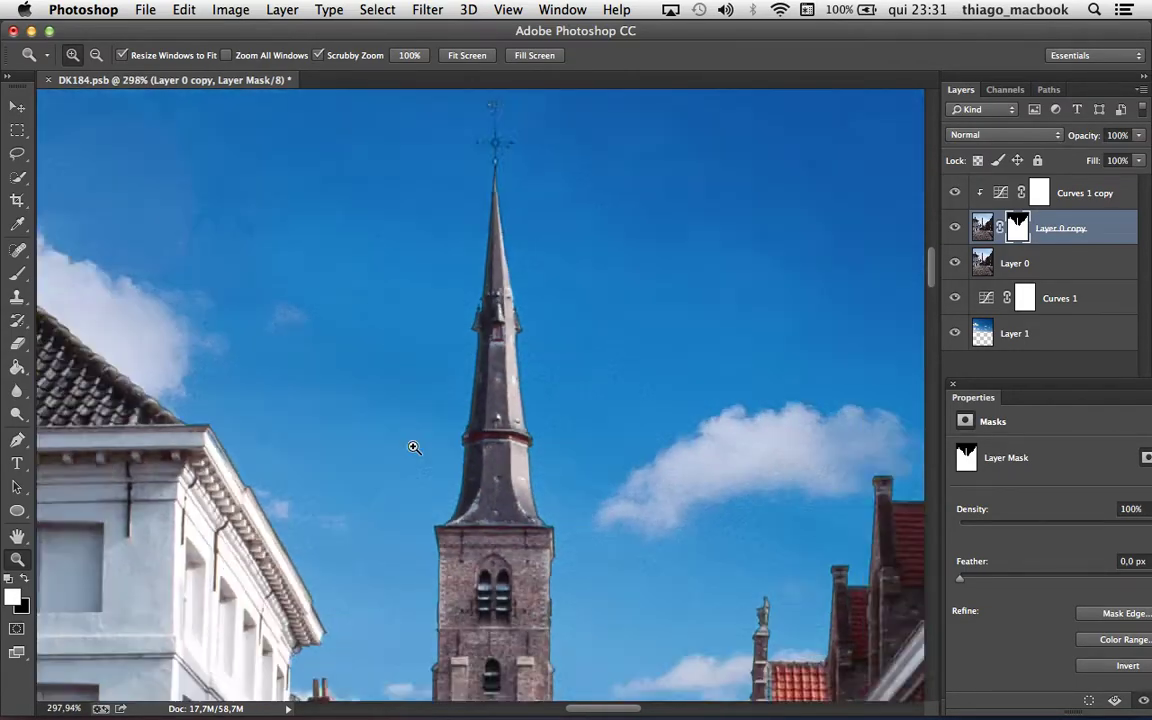
mouse_move(414, 447)
mouse_down()
mouse_move(422, 318)
mouse_move(393, 384)
mouse_move(582, 535)
mouse_move(397, 483)
mouse_move(504, 400)
mouse_up()
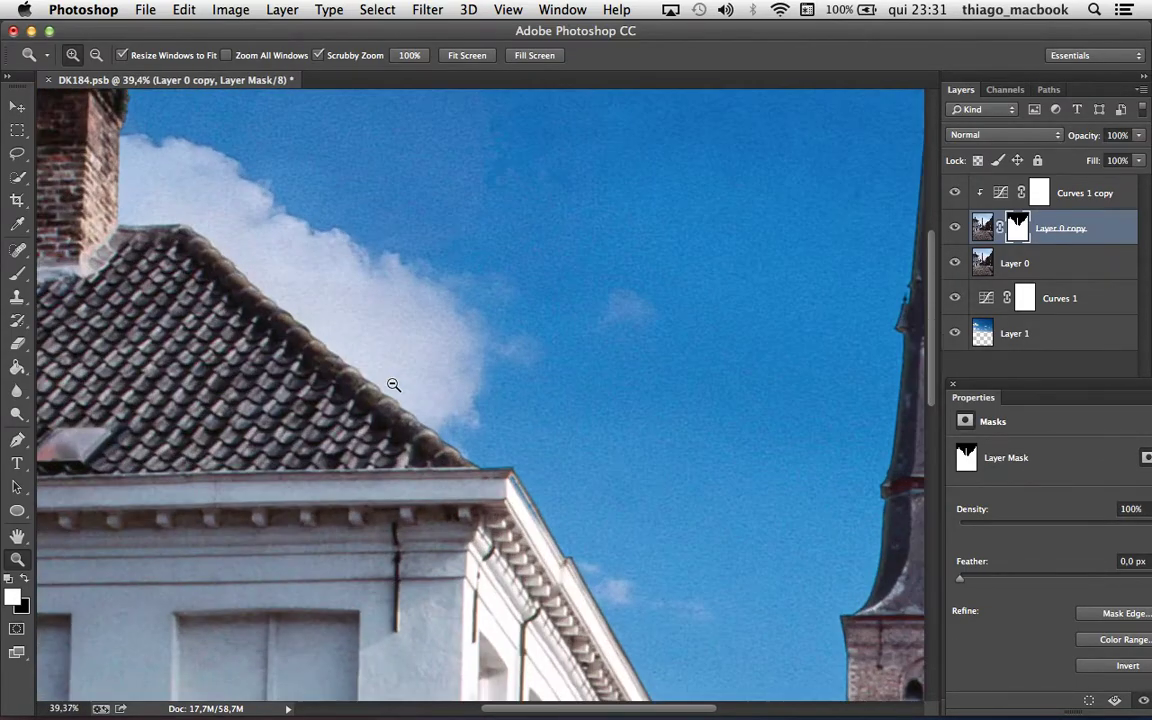
drag(903, 363, 687, 395)
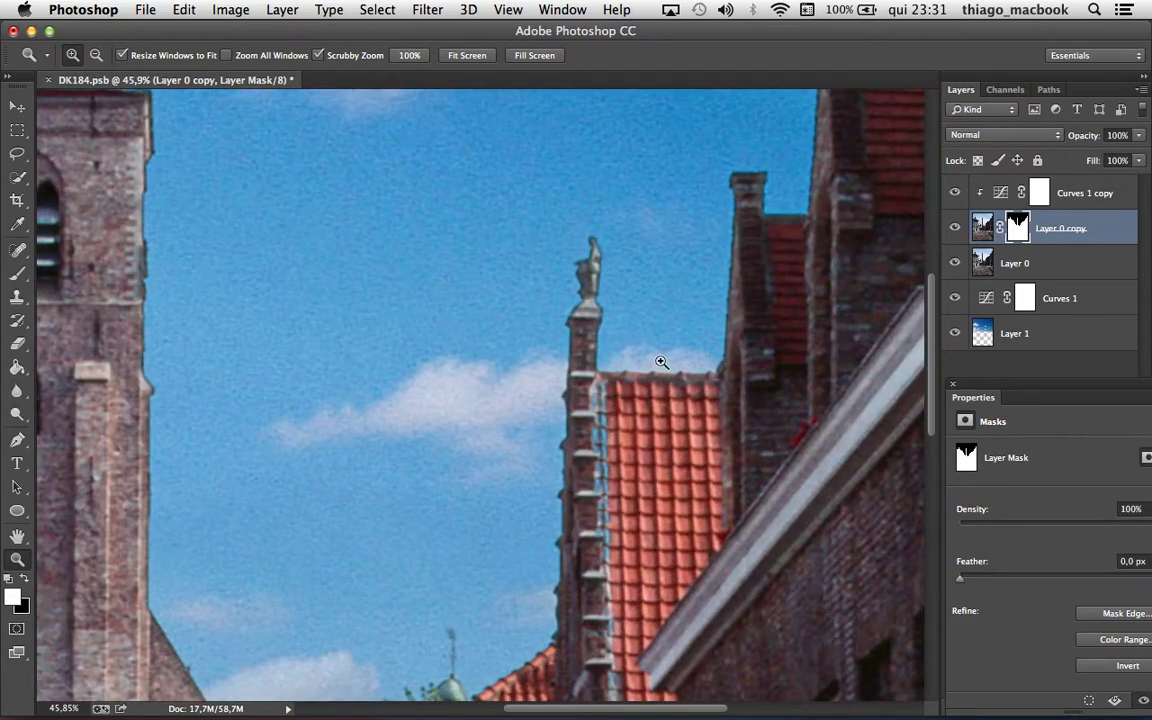
key(b)
drag(598, 385, 606, 700)
Step: Refine the gable edge with an 8 px brush and zoom out to the whole image
drag(591, 441, 595, 394)
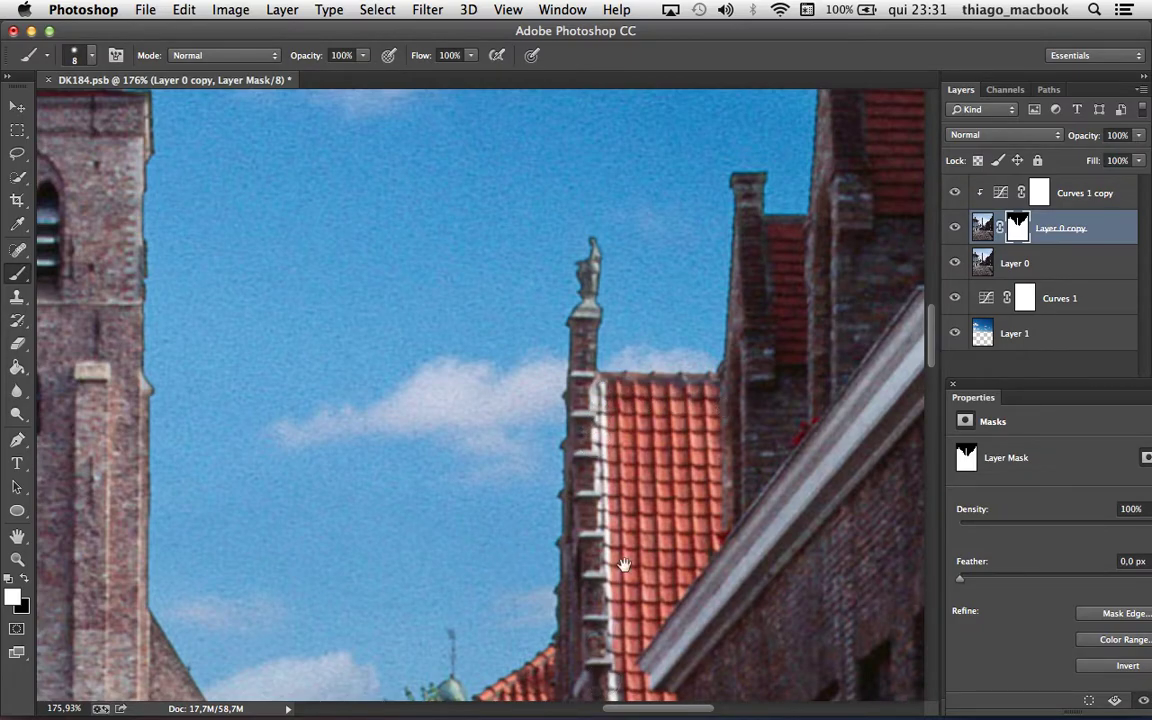
drag(623, 565, 639, 366)
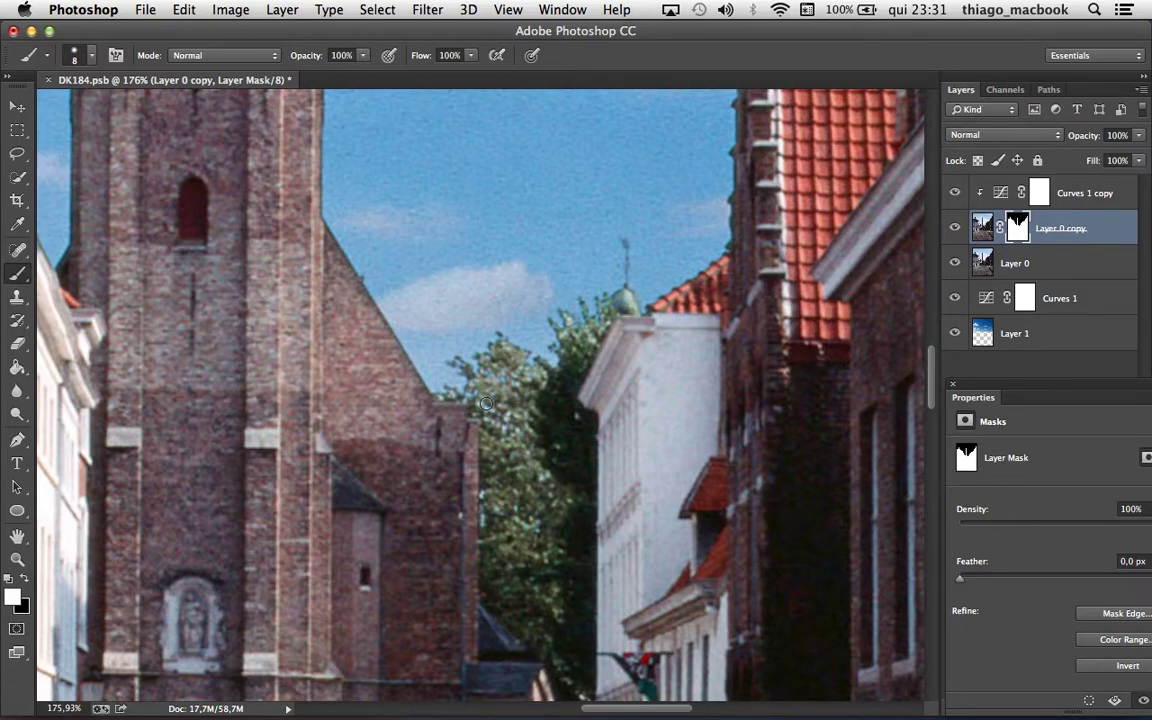
key(z)
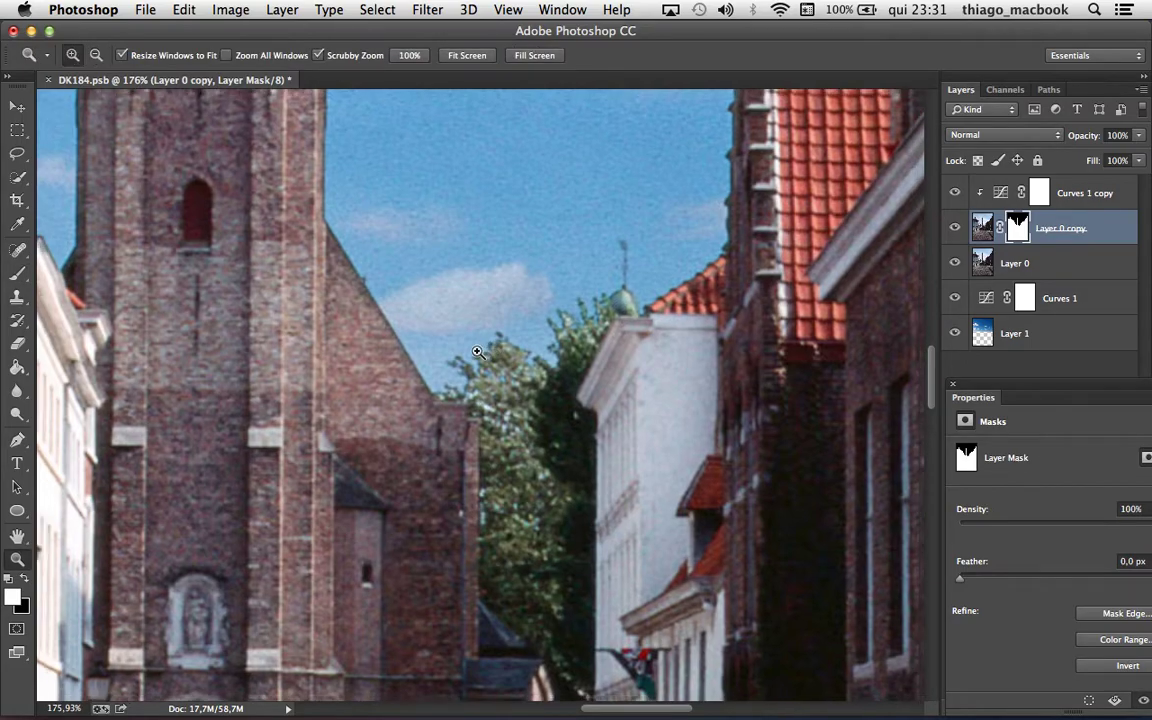
alt+click(478, 347)
drag(588, 247, 555, 417)
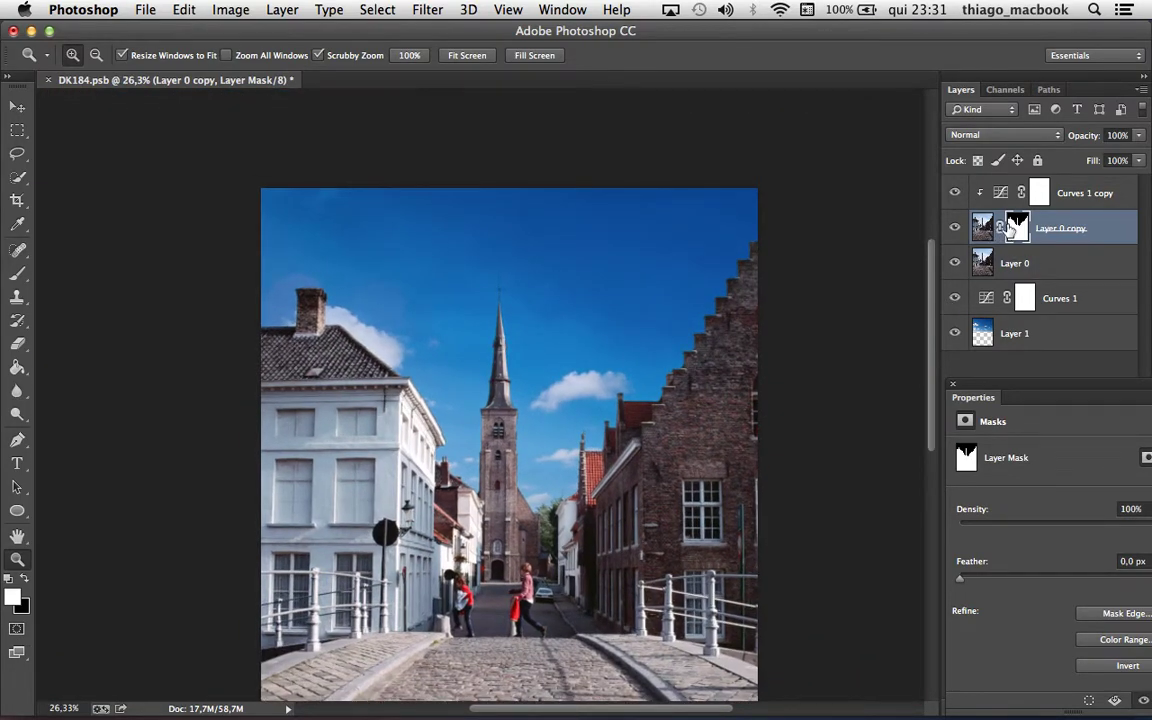
Step: Show Layer 0 copy's mask alone and paint out the white specks at the chimney base with a 57 px brush
alt+click(1012, 228)
key(b)
drag(679, 535, 715, 535)
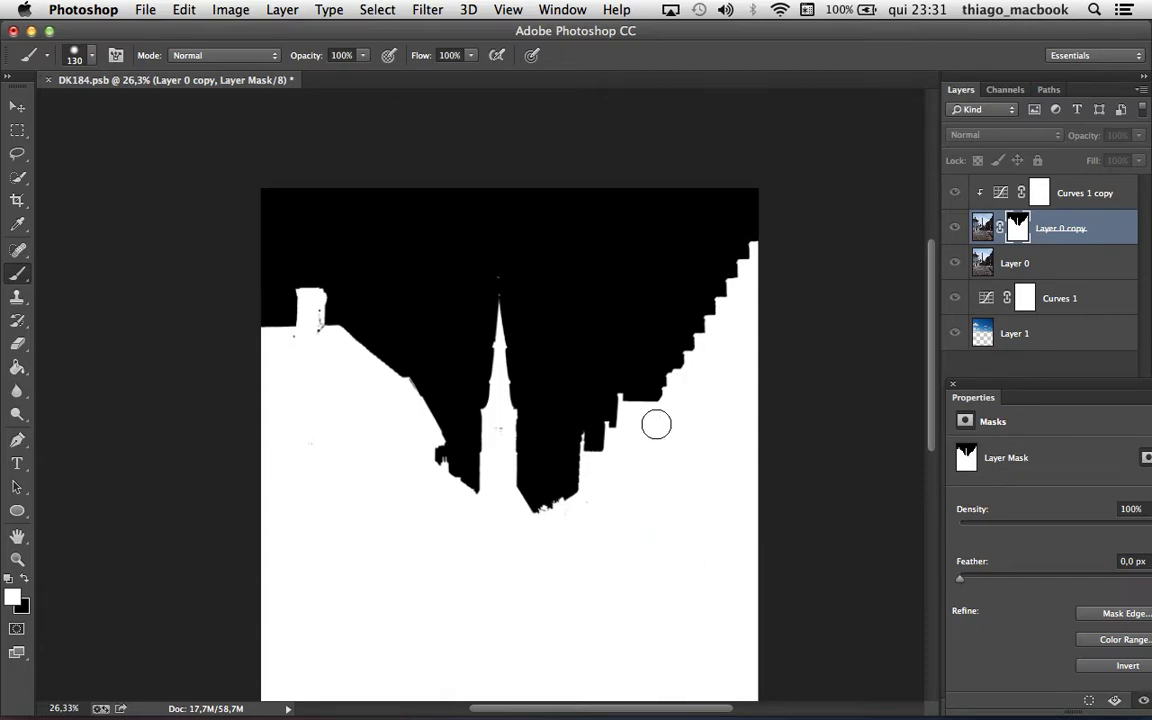
drag(482, 392, 530, 392)
drag(524, 494, 480, 498)
drag(676, 675, 631, 463)
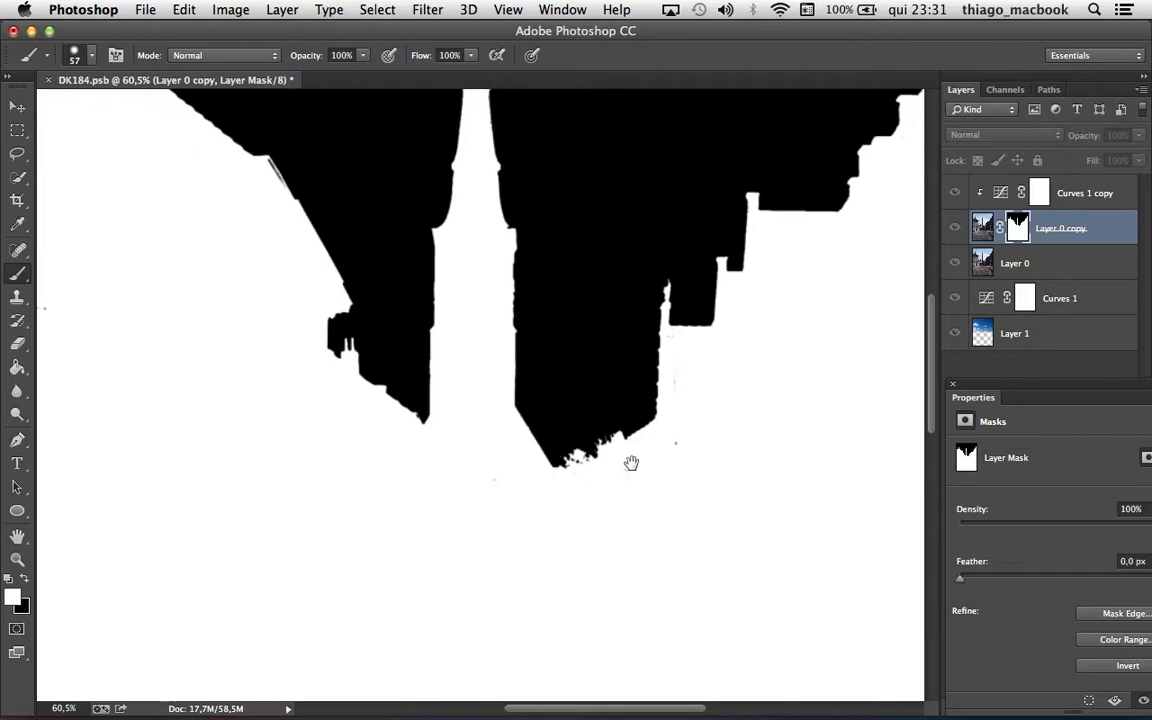
drag(380, 424, 707, 613)
mouse_move(337, 379)
mouse_down()
mouse_move(630, 599)
mouse_move(452, 437)
mouse_up()
drag(609, 619, 506, 514)
mouse_move(530, 314)
mouse_down()
mouse_move(519, 314)
mouse_move(519, 288)
mouse_up()
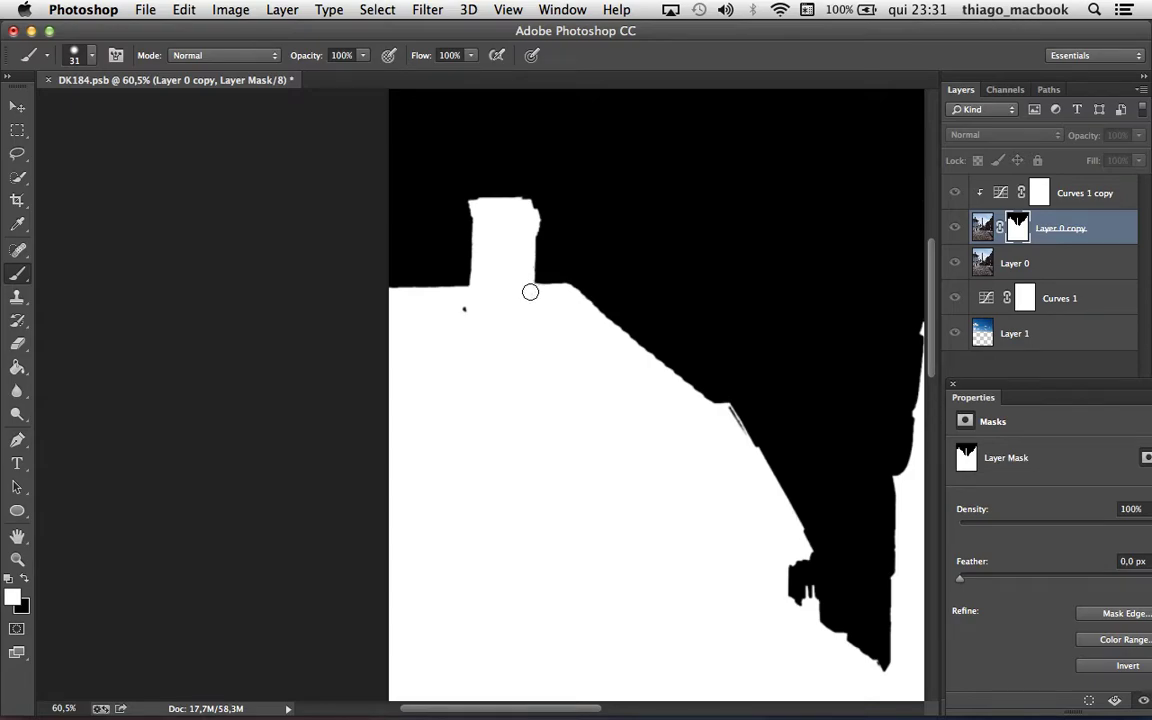
Step: Zoom in on the steeple edge and paint the stray grey roof-slope fringe white with a 26 px brush
mouse_move(599, 525)
mouse_down()
mouse_move(158, 124)
mouse_move(489, 399)
mouse_up()
key(z)
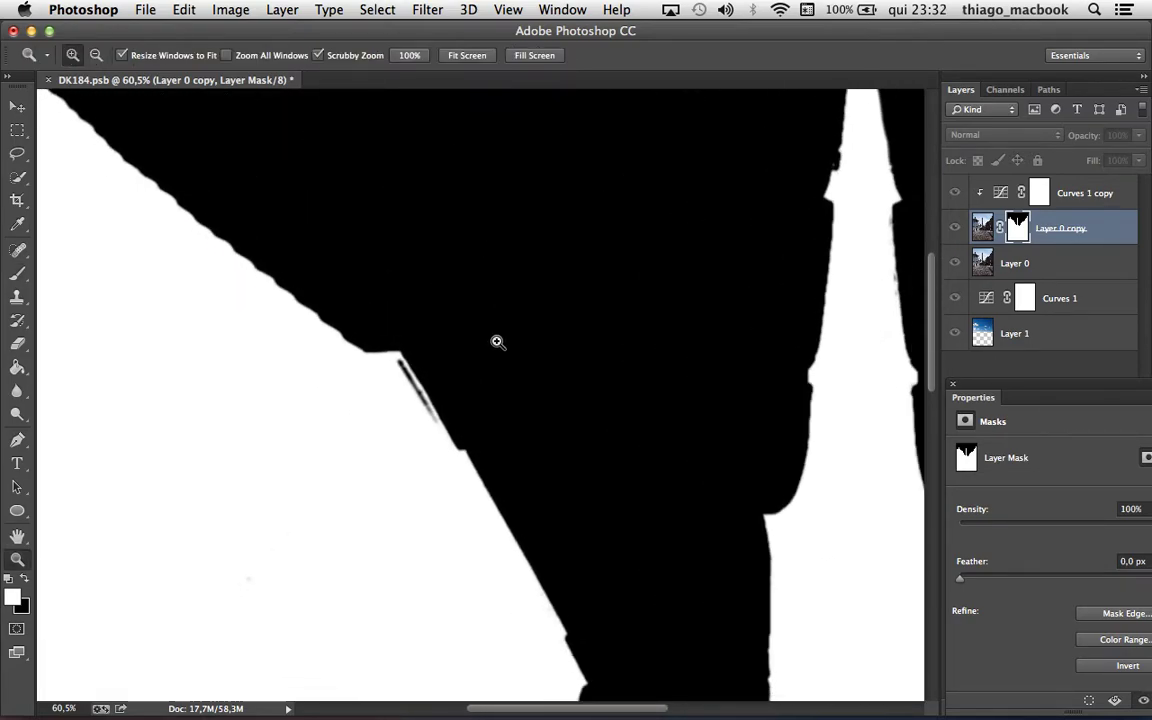
key(b)
key(z)
drag(412, 362, 476, 393)
key(b)
drag(486, 513, 445, 514)
mouse_move(494, 578)
mouse_down()
mouse_move(355, 345)
mouse_move(414, 417)
mouse_move(468, 527)
mouse_move(280, 512)
mouse_up()
Step: Check the spire top on the mask, then return to the full-colour photo zoomed out
key(z)
mouse_move(540, 512)
mouse_down()
mouse_move(411, 339)
mouse_move(514, 368)
mouse_move(578, 530)
mouse_up()
drag(404, 532, 483, 471)
key(b)
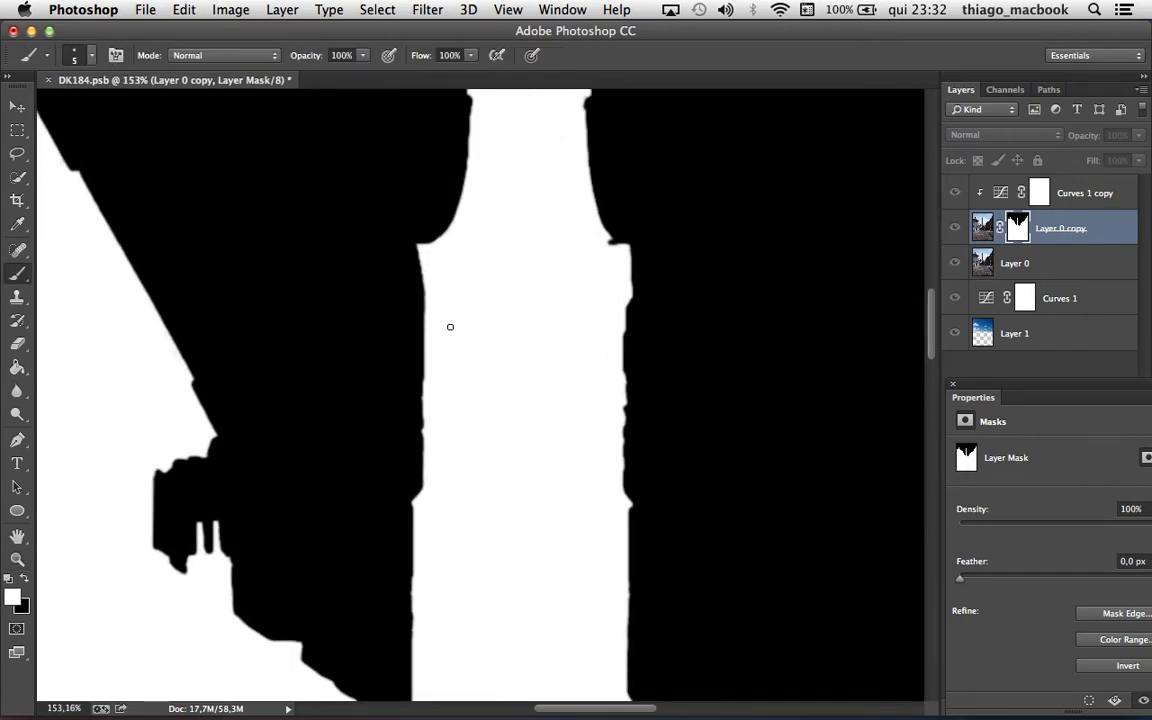
mouse_move(450, 327)
mouse_down()
mouse_move(517, 374)
mouse_move(522, 465)
mouse_up()
key(z)
mouse_move(494, 272)
mouse_down()
mouse_move(415, 300)
mouse_move(370, 272)
mouse_up()
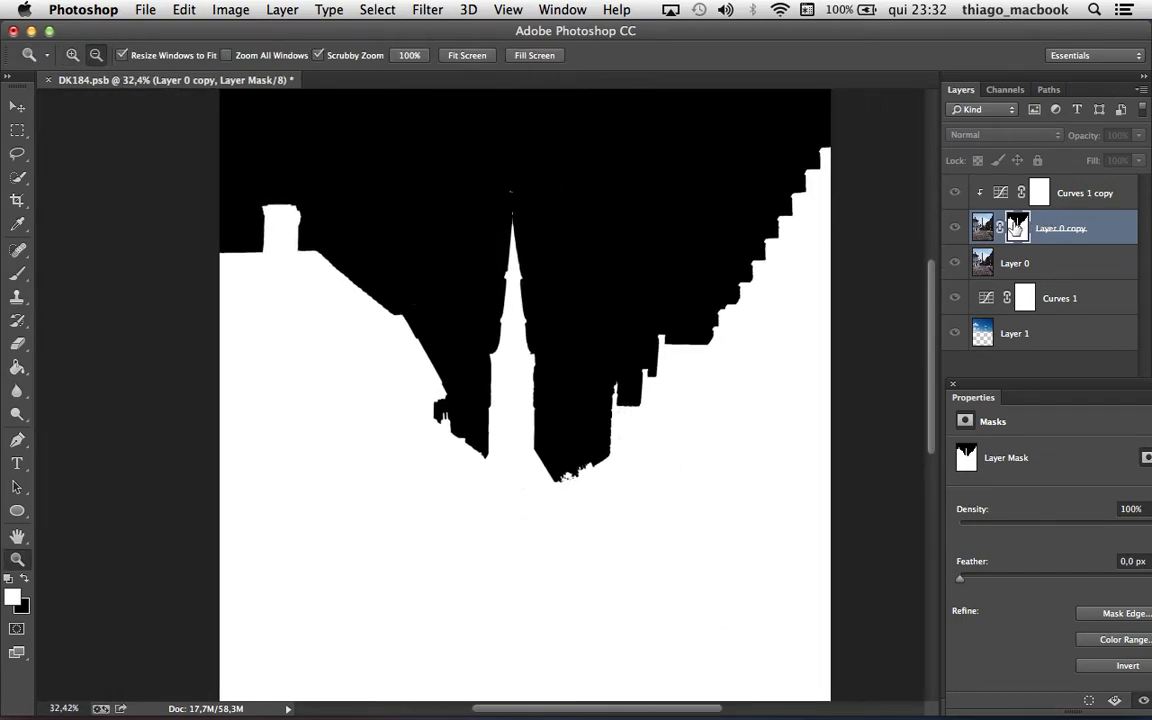
alt+click(1016, 228)
drag(655, 291, 620, 291)
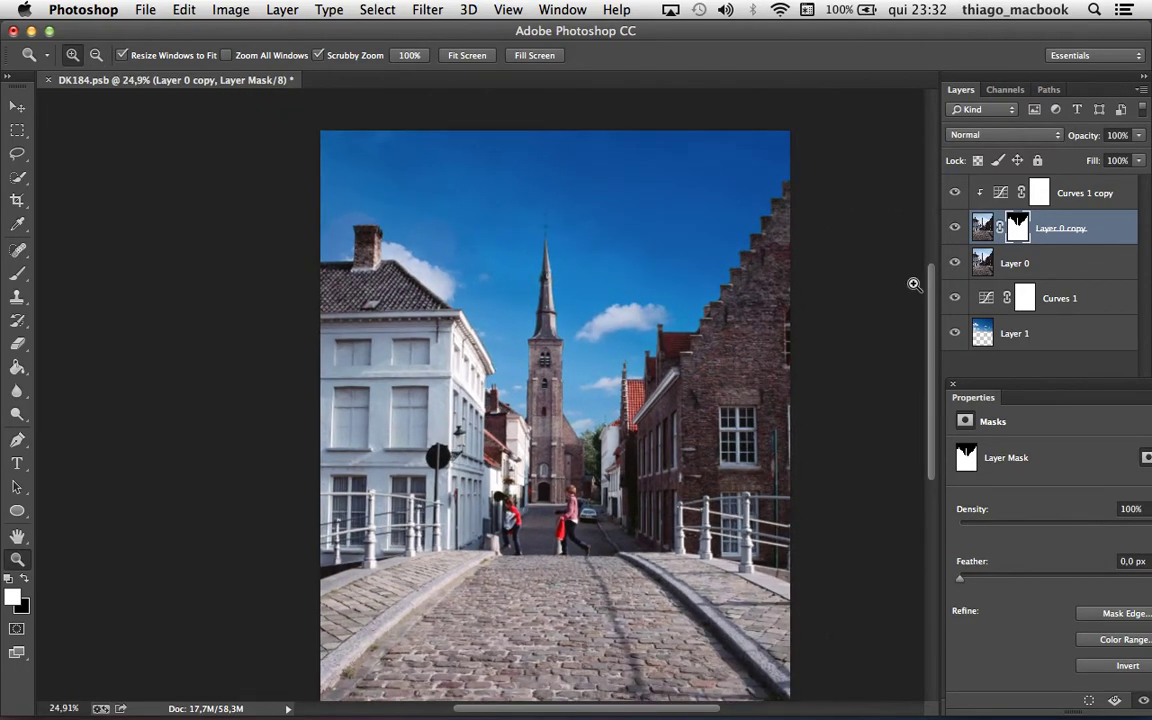
Step: Zoom further out on the whole blue-sky street photo and select the Move tool
click(954, 298)
scroll(611, 381, down, 2)
scroll(611, 381, down, 2)
drag(611, 381, 575, 381)
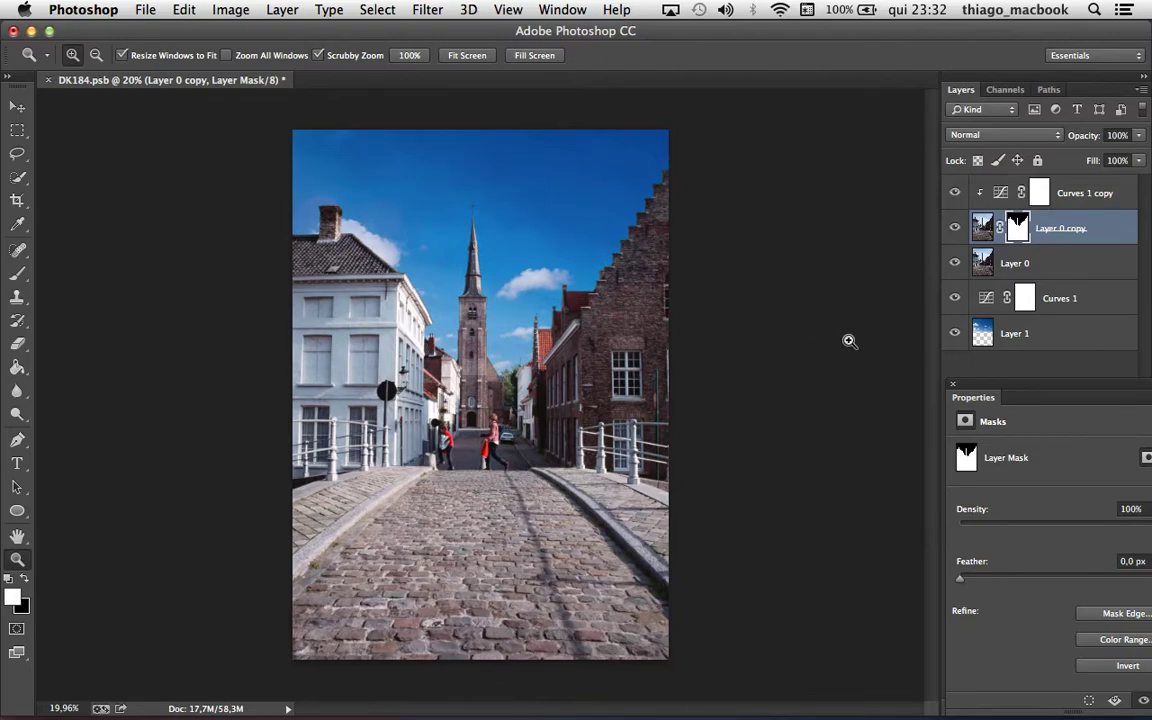
click(20, 109)
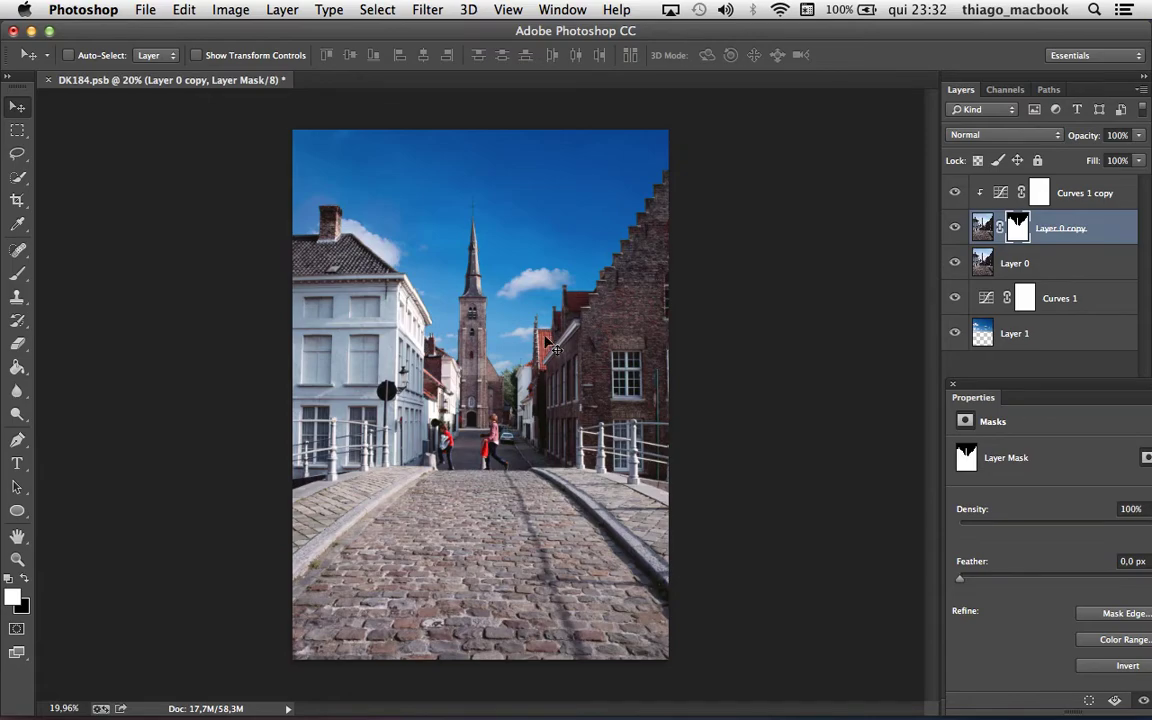
Step: Zoom in and out to review the finished photo, then switch over to QuickTime Player
click(17, 559)
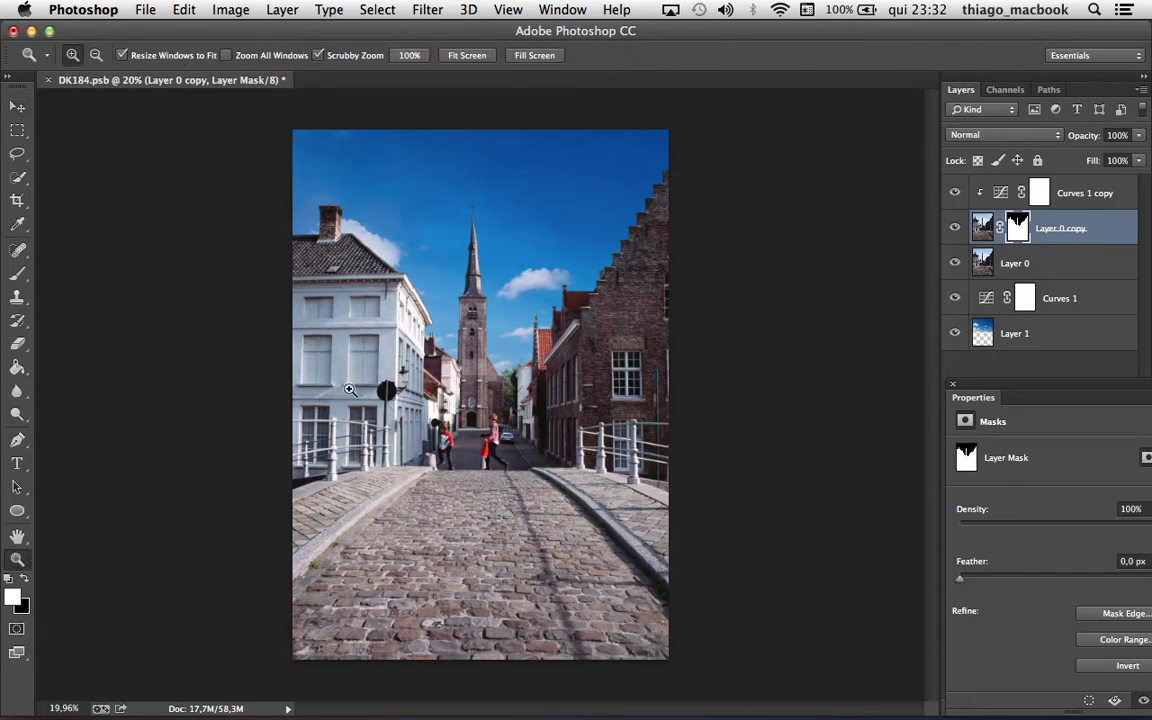
mouse_move(566, 157)
mouse_down()
mouse_move(579, 152)
mouse_move(631, 225)
mouse_up()
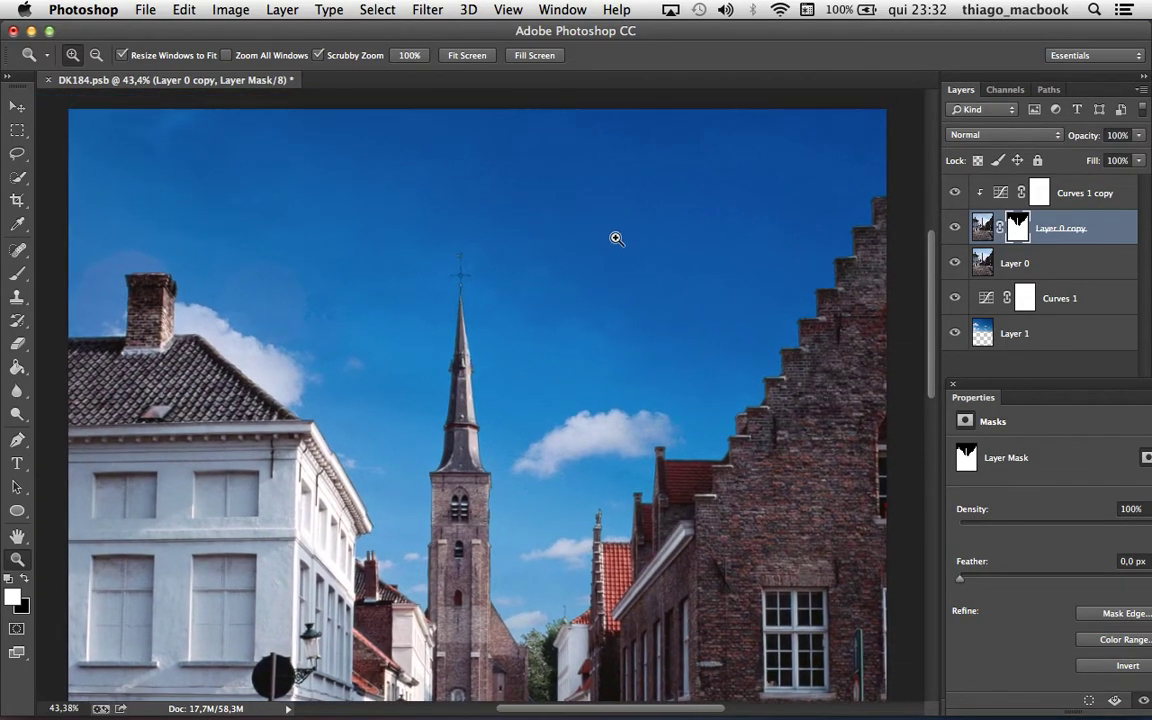
drag(614, 237, 491, 263)
key(super+plus)
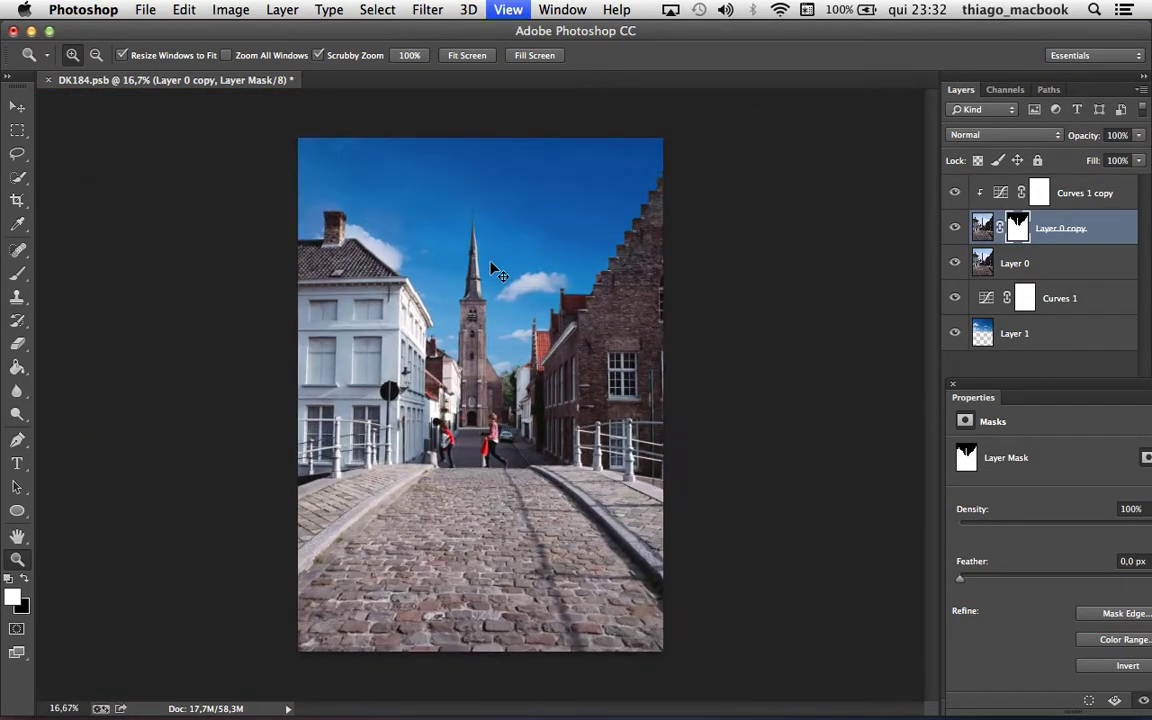
click(18, 105)
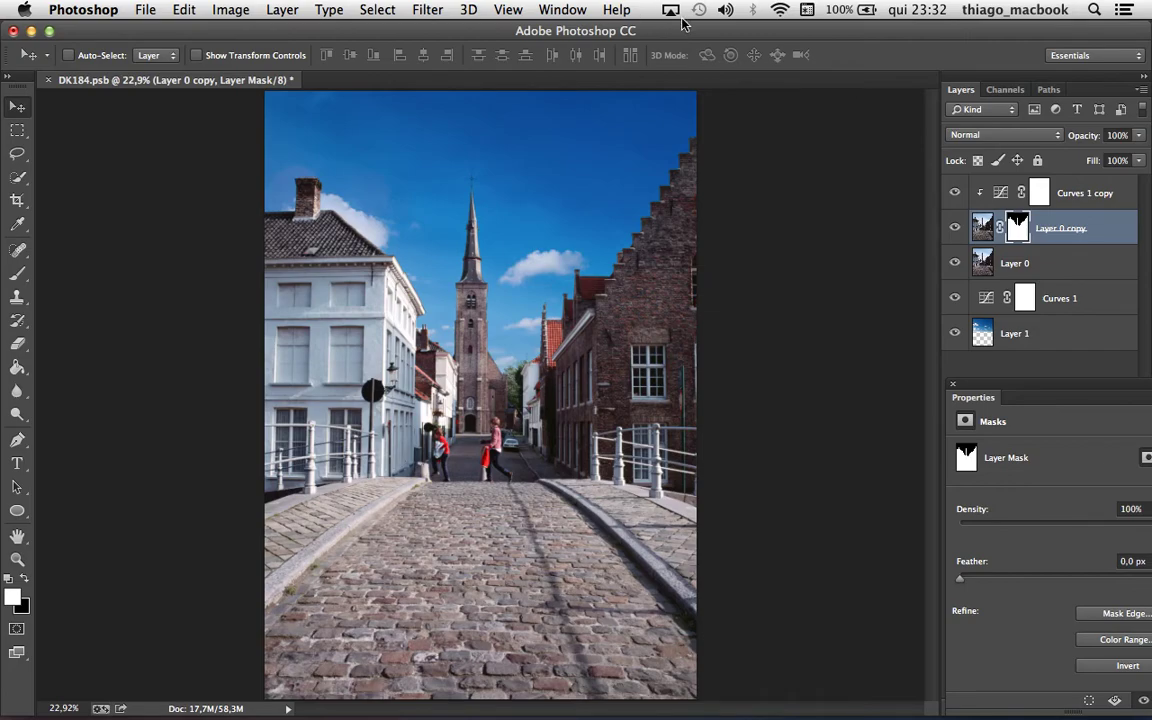
key(super+Tab)
key(super+Tab)
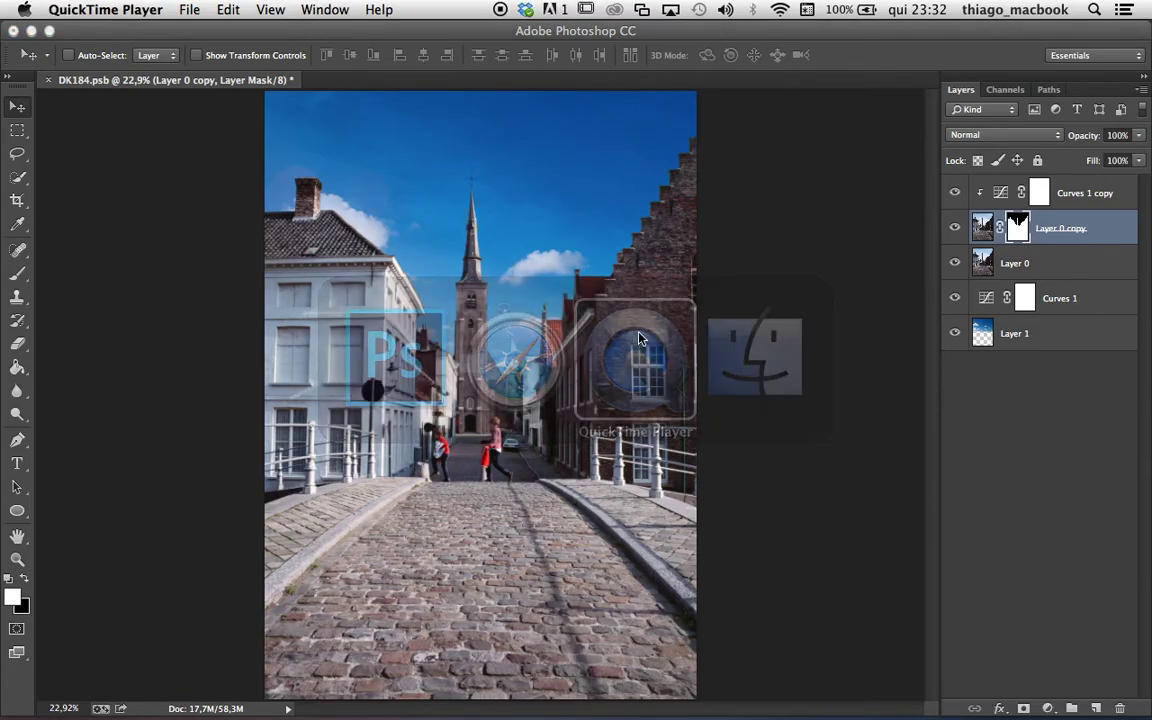